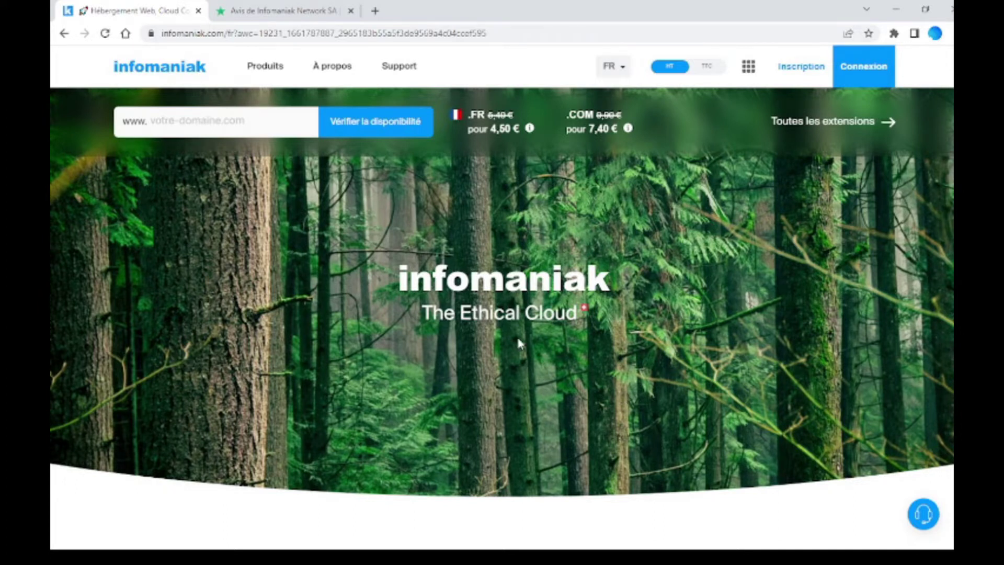
Step: Look through the Infomaniak homepage, from the main offers and product categories to the data privacy and sovereign cloud section
scroll(518, 340, "down", 1)
scroll(519, 343, "up", 1)
scroll(524, 322, "down", 2)
scroll(522, 318, "down", 4)
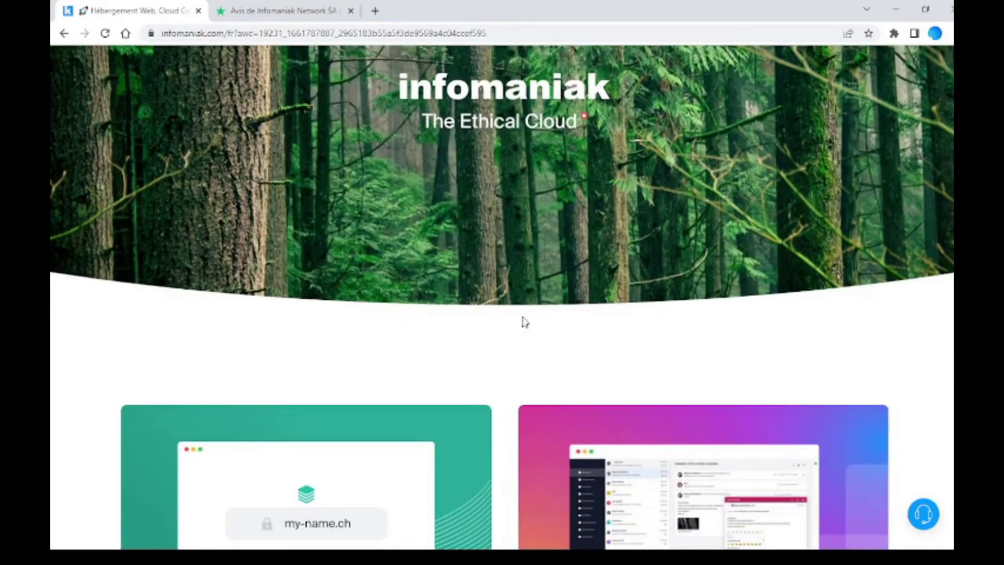
scroll(525, 322, "down", 10)
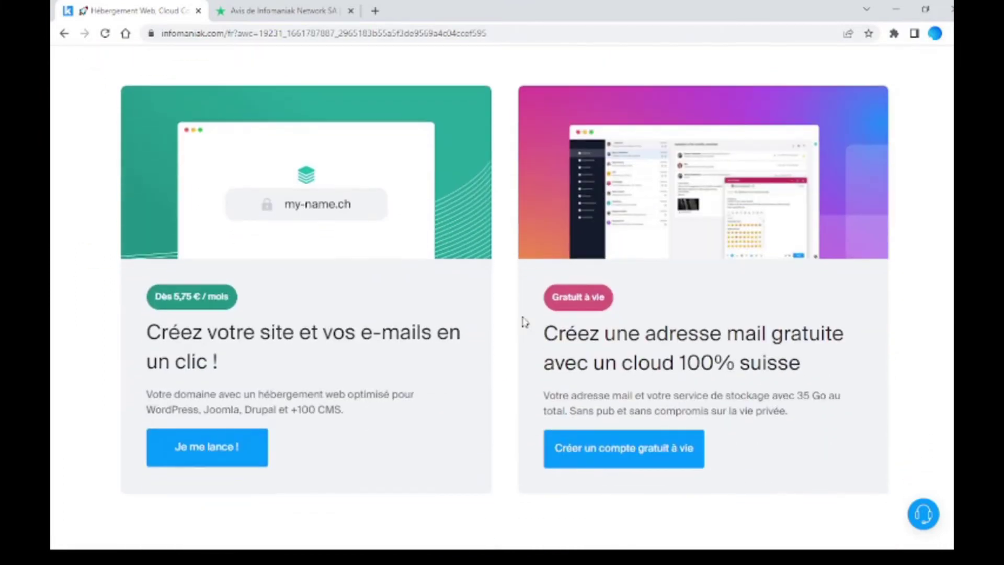
scroll(524, 319, "down", 20)
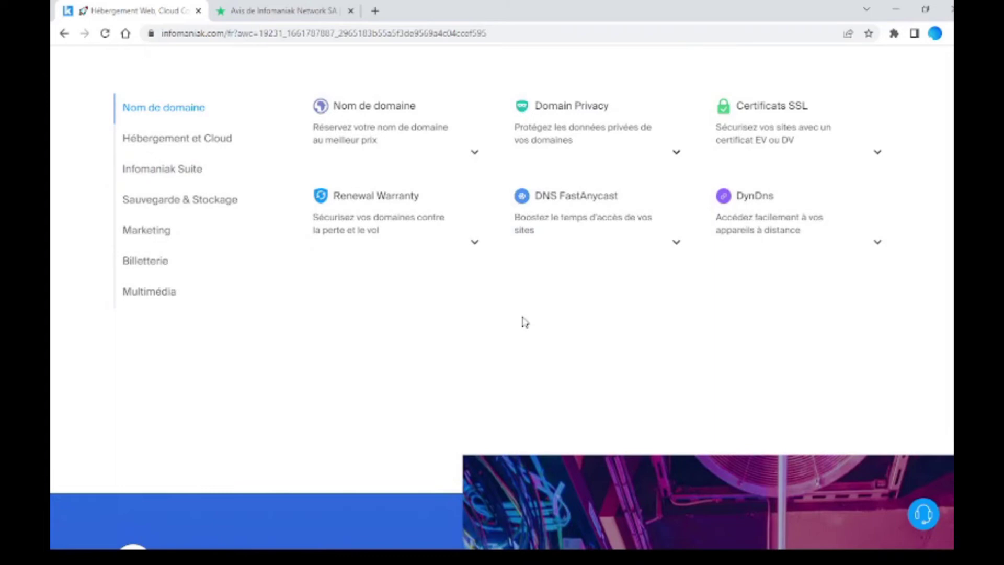
scroll(524, 322, "down", 8)
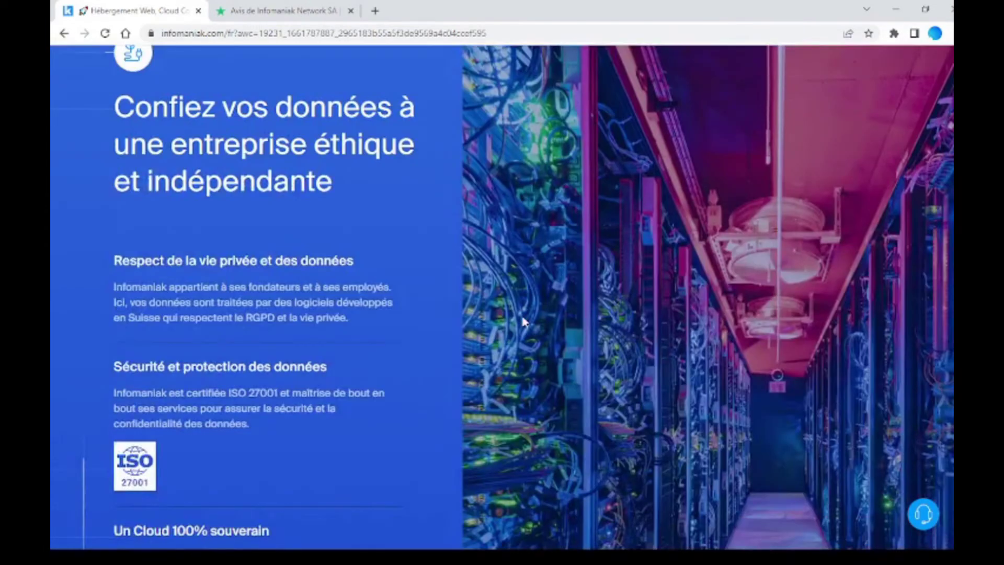
scroll(524, 322, "down", 2)
scroll(525, 321, "down", 3)
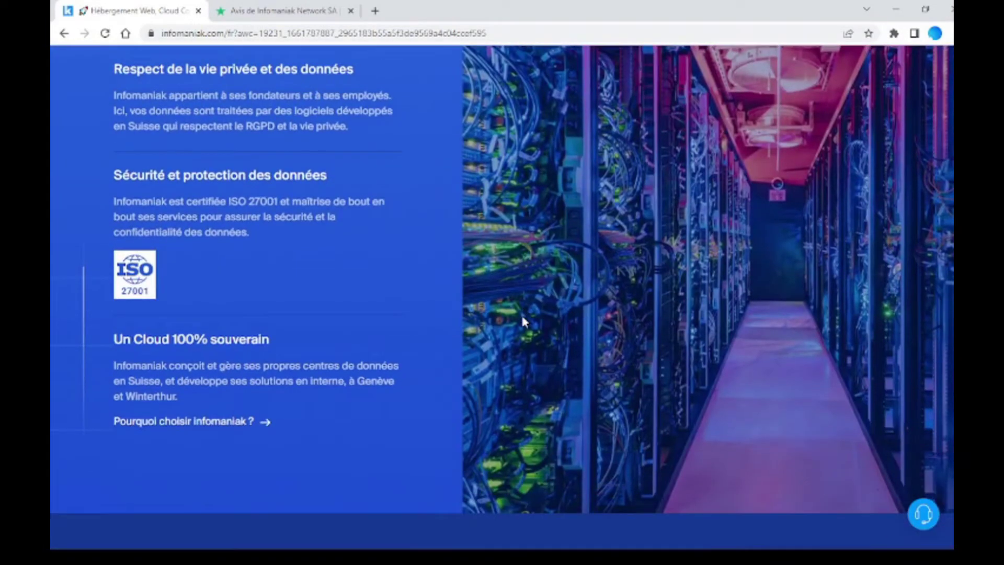
scroll(524, 322, "down", 6)
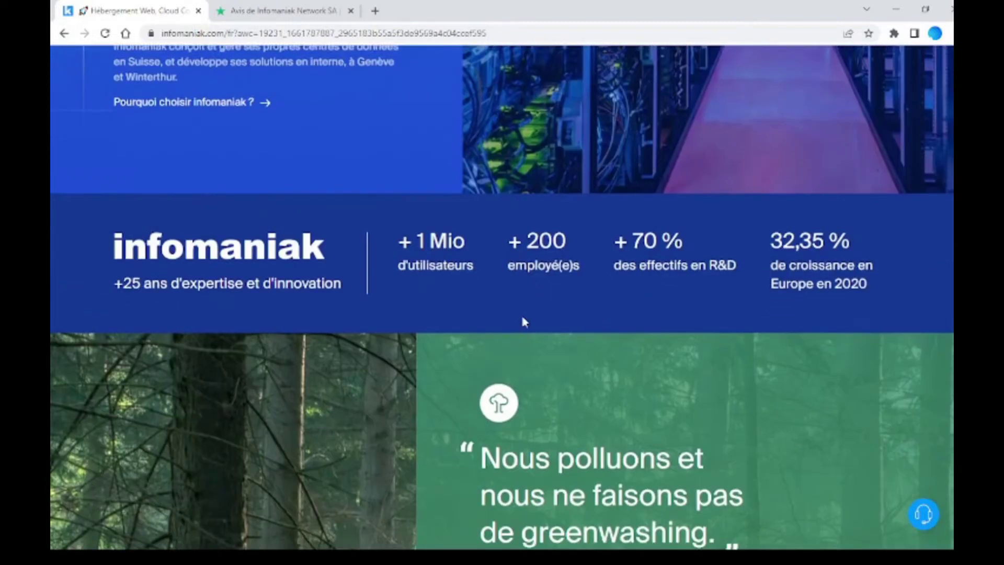
Step: Read the ecological commitments section, covering renewable energy, datacenters, server lifespan, CO2 compensation and the ISO certifications
scroll(524, 320, "down", 1)
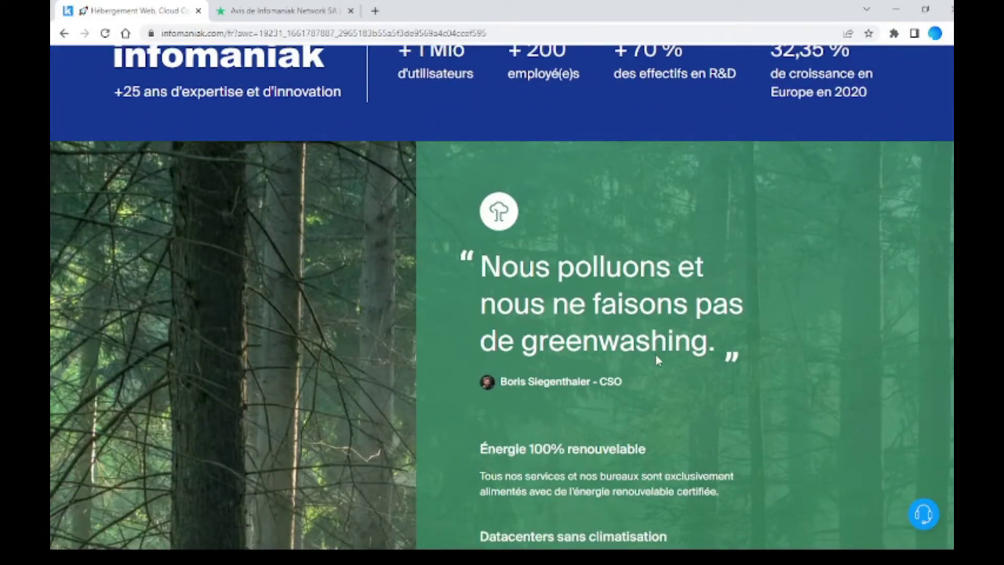
scroll(656, 359, "down", 1)
scroll(658, 359, "down", 1)
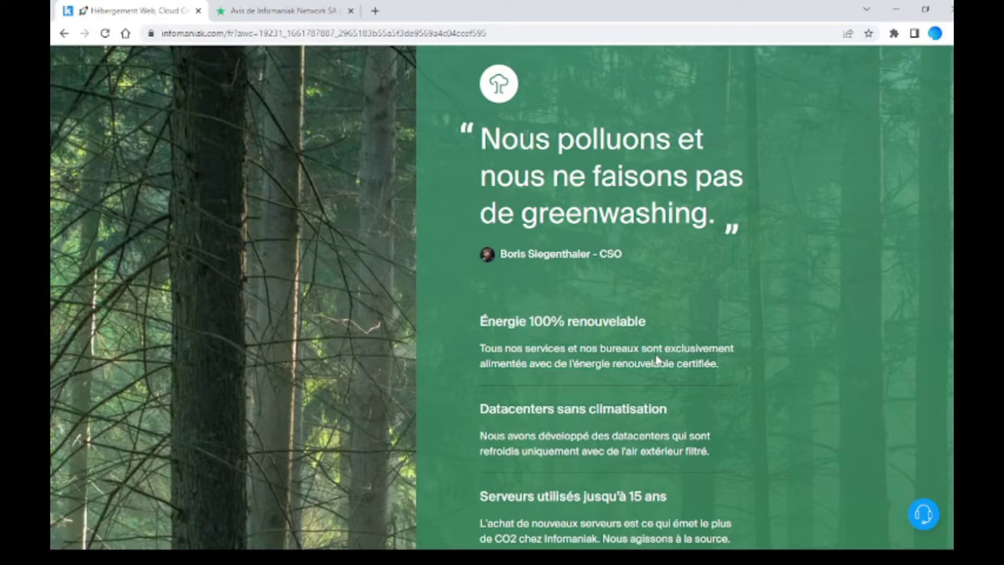
scroll(657, 359, "down", 1)
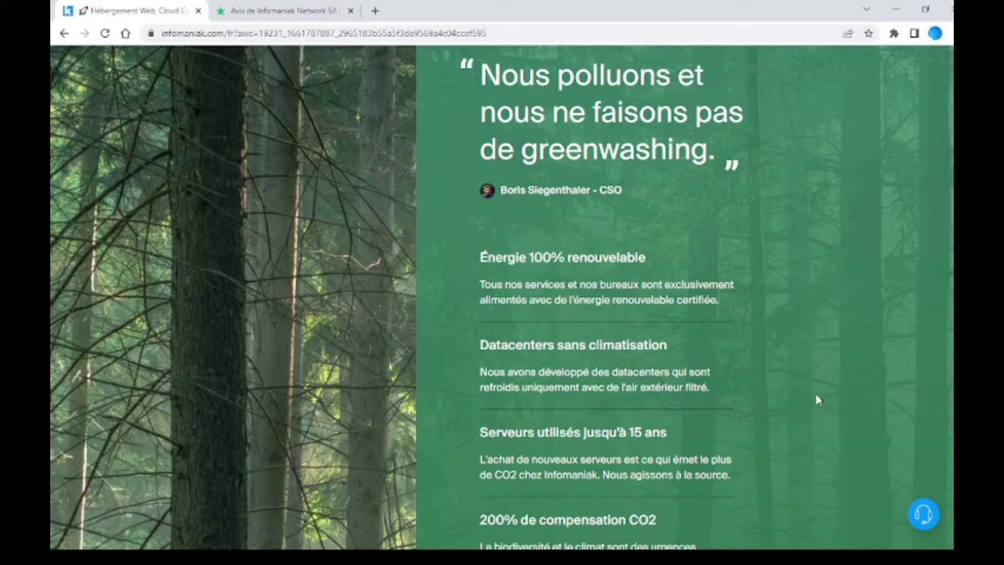
scroll(821, 403, "down", 1)
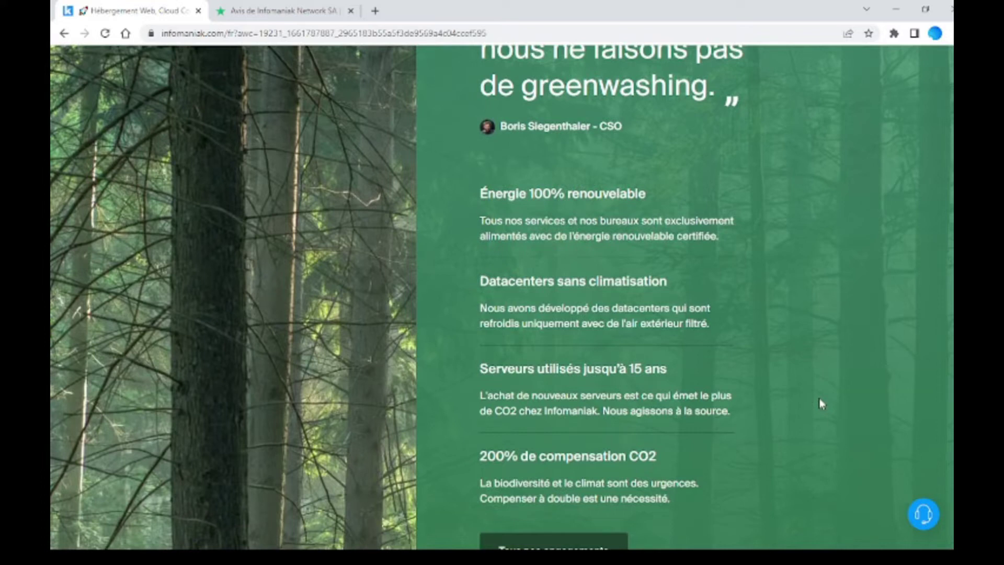
scroll(820, 404, "down", 1)
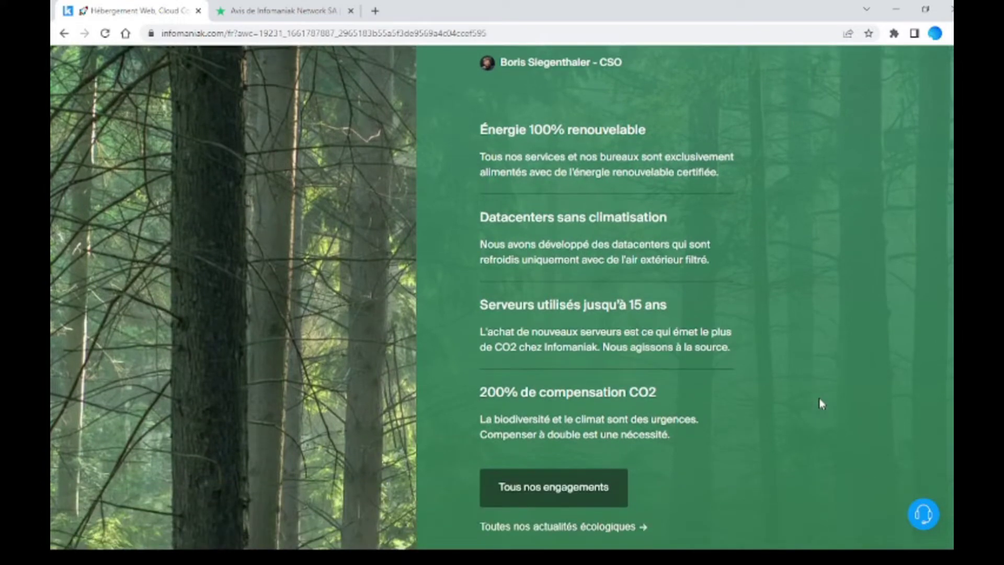
scroll(821, 404, "down", 1)
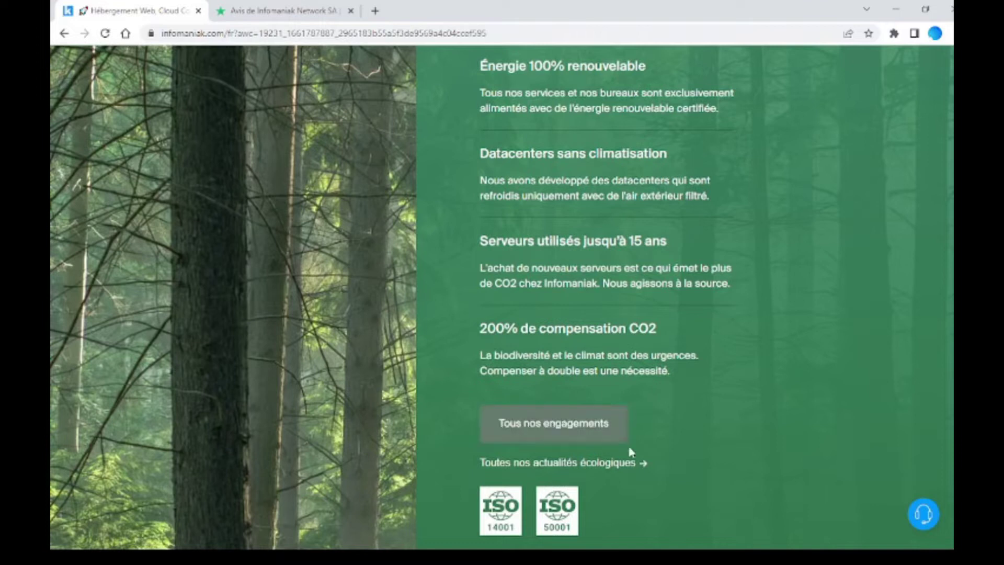
left_click(552, 430)
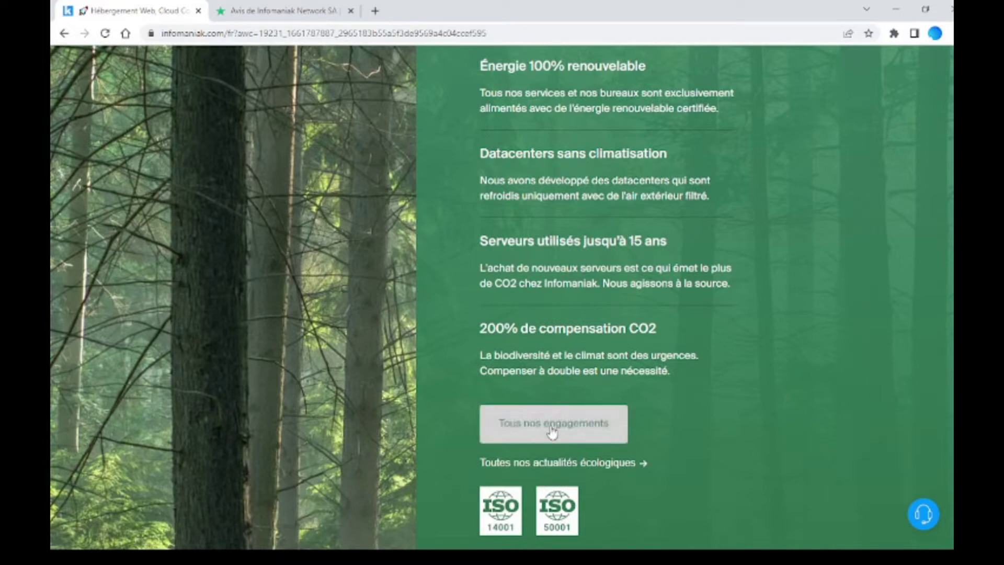
scroll(552, 429, "down", 1)
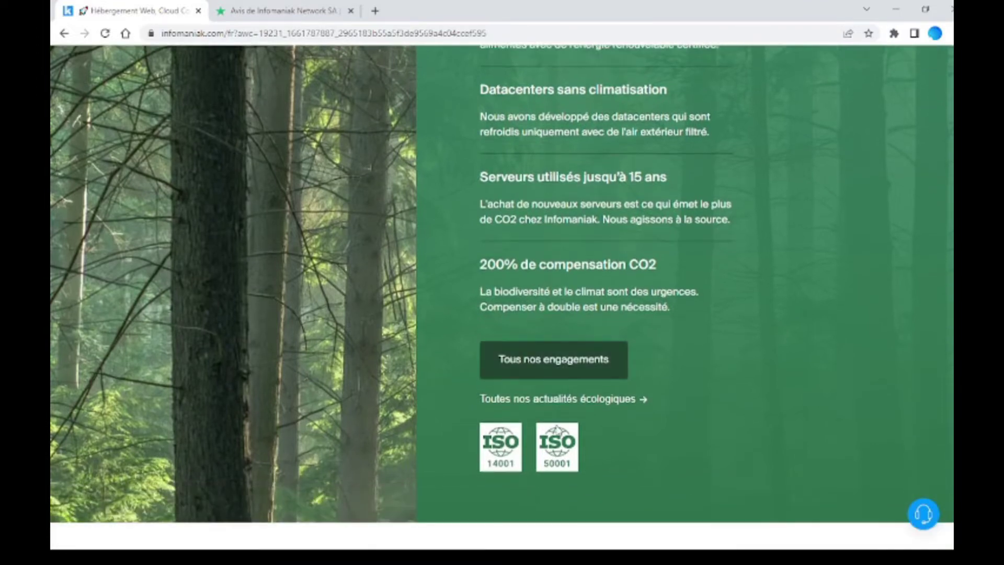
Step: Review the company's key figures and its section on privacy, data security and the sovereign cloud
scroll(502, 297, "up", 6)
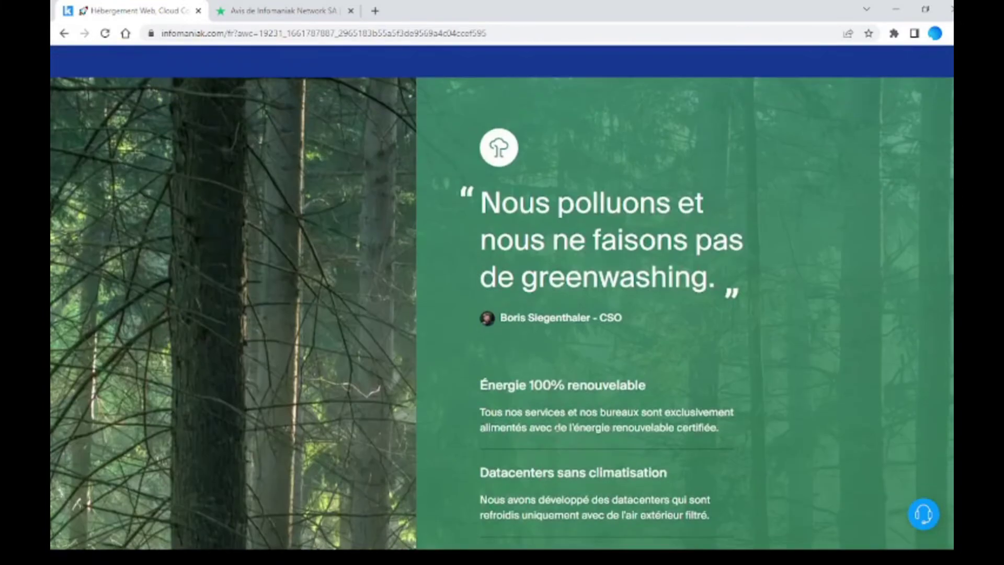
scroll(502, 297, "up", 3)
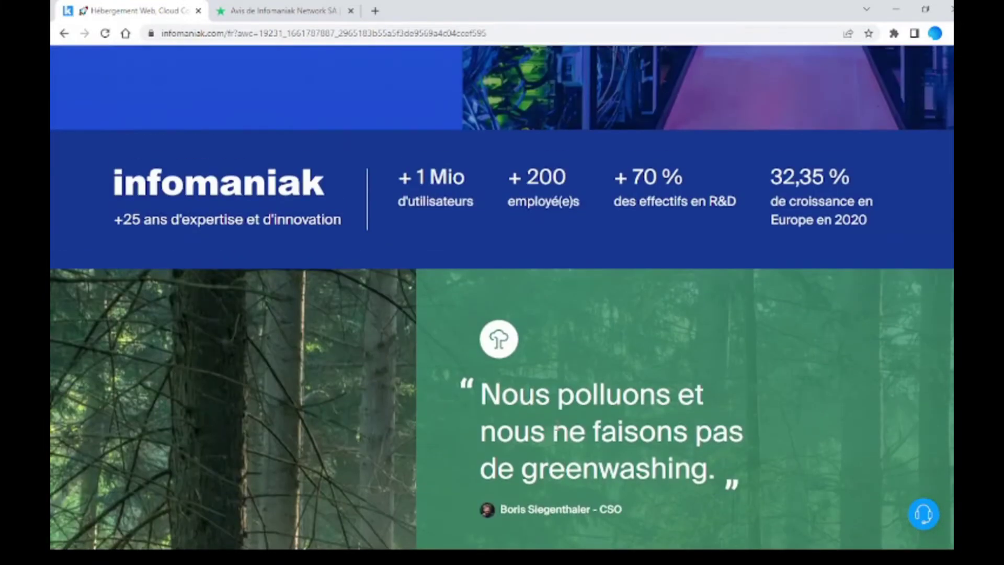
scroll(554, 425, "up", 2)
scroll(554, 425, "down", 1)
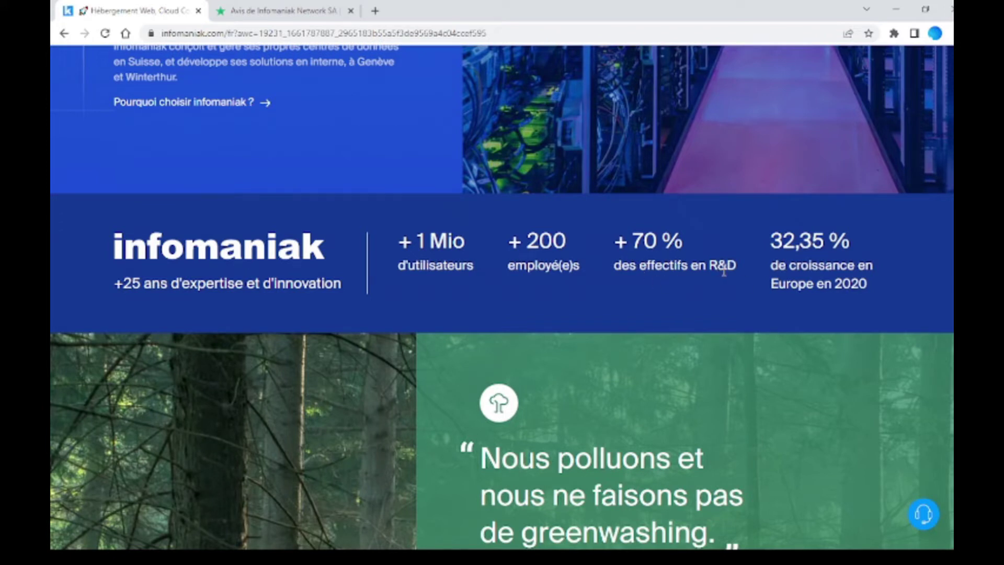
scroll(727, 272, "up", 5)
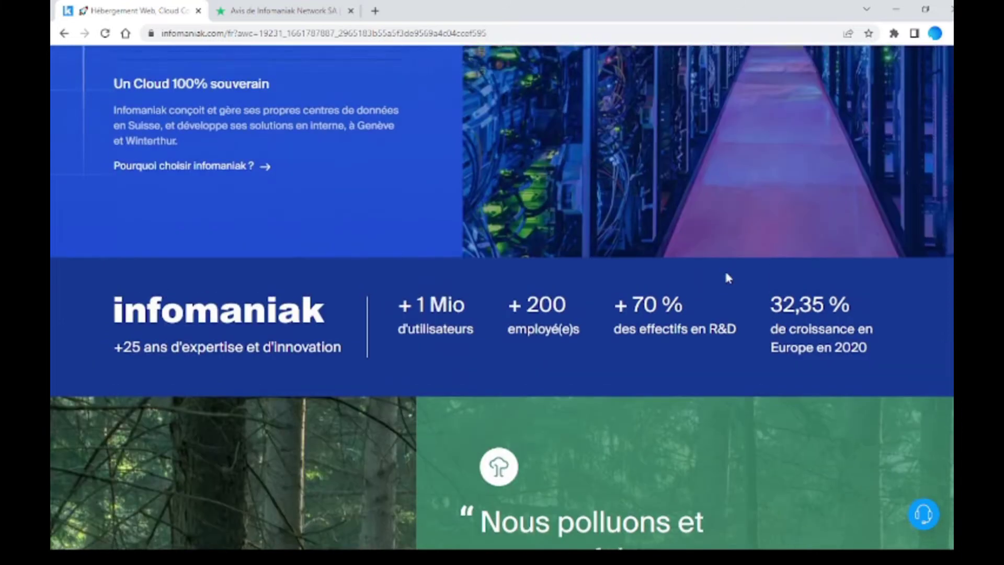
scroll(726, 273, "up", 2)
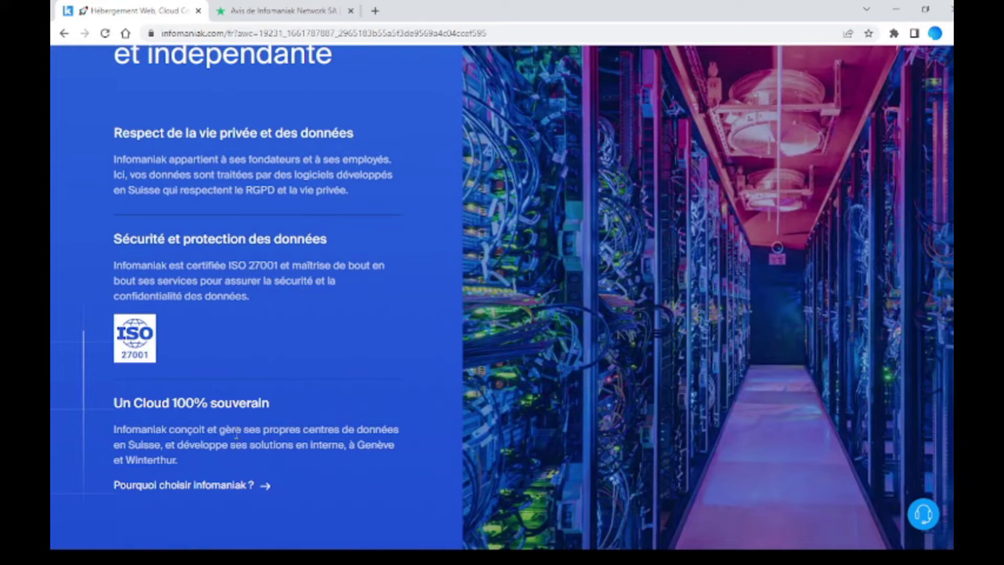
Step: Return to the start of the homepage, looking back over the data ethics section and the product cards
scroll(237, 434, "up", 10)
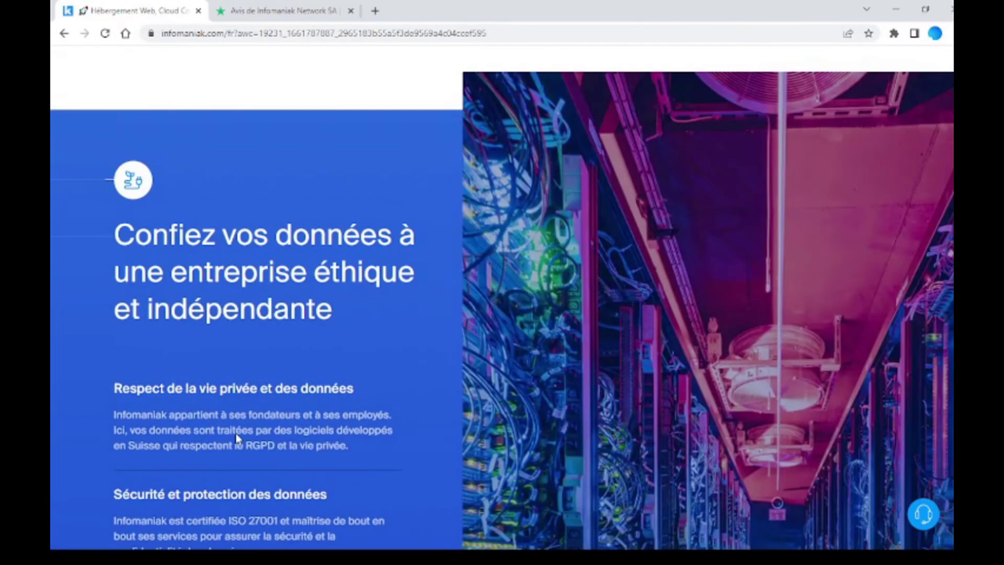
scroll(237, 438, "up", 20)
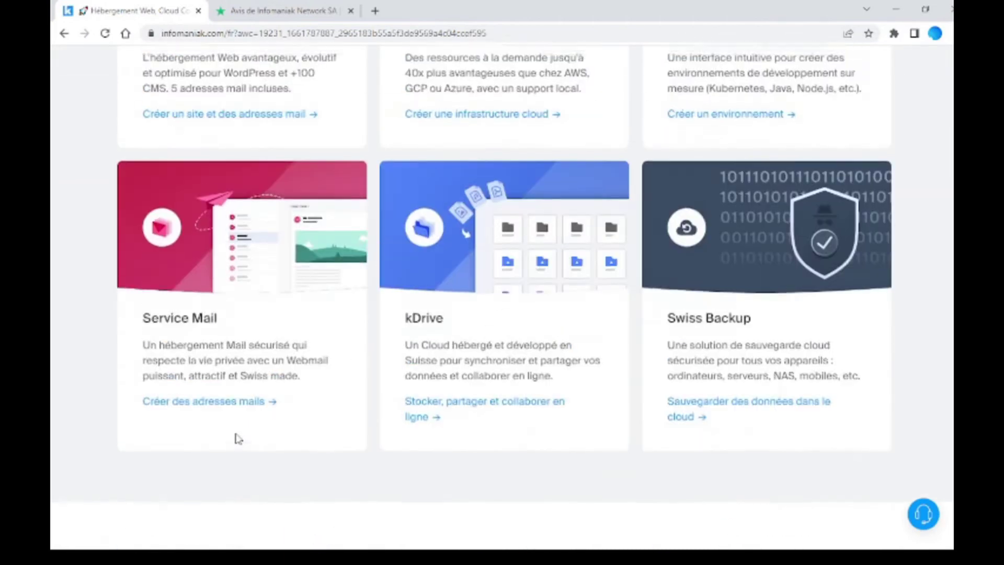
scroll(239, 438, "up", 4)
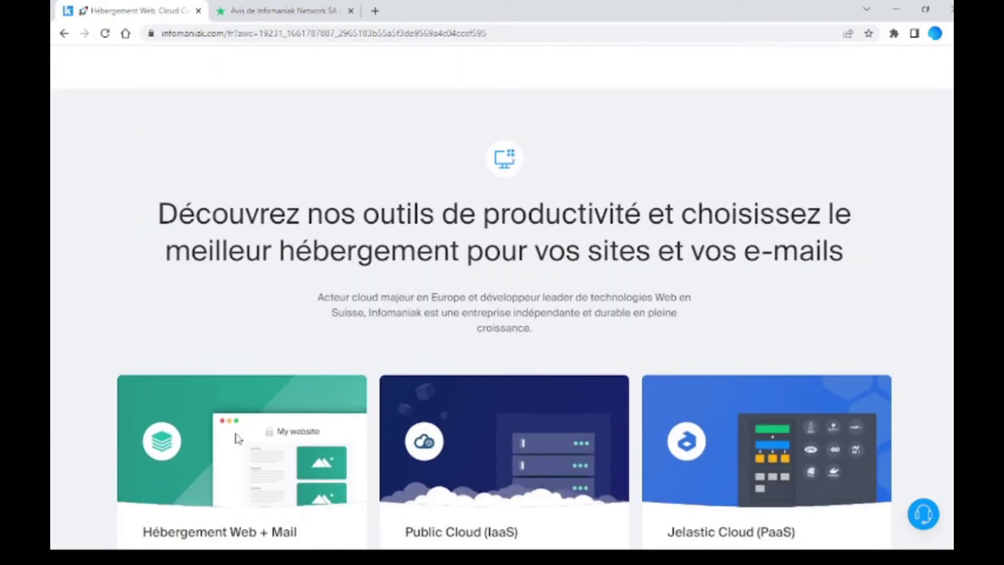
scroll(238, 438, "up", 5)
scroll(238, 438, "up", 10)
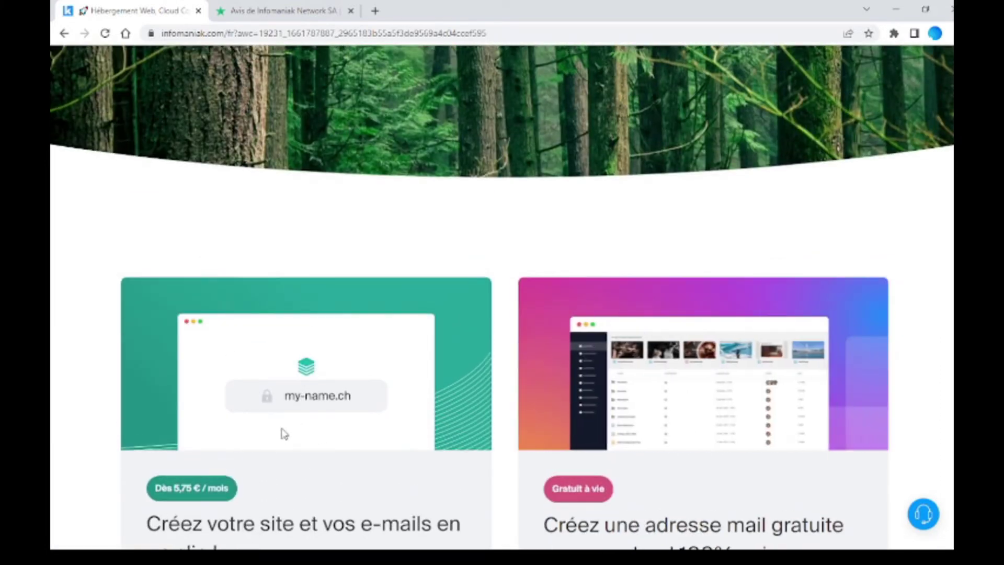
scroll(314, 459, "up", 4)
scroll(313, 460, "up", 1)
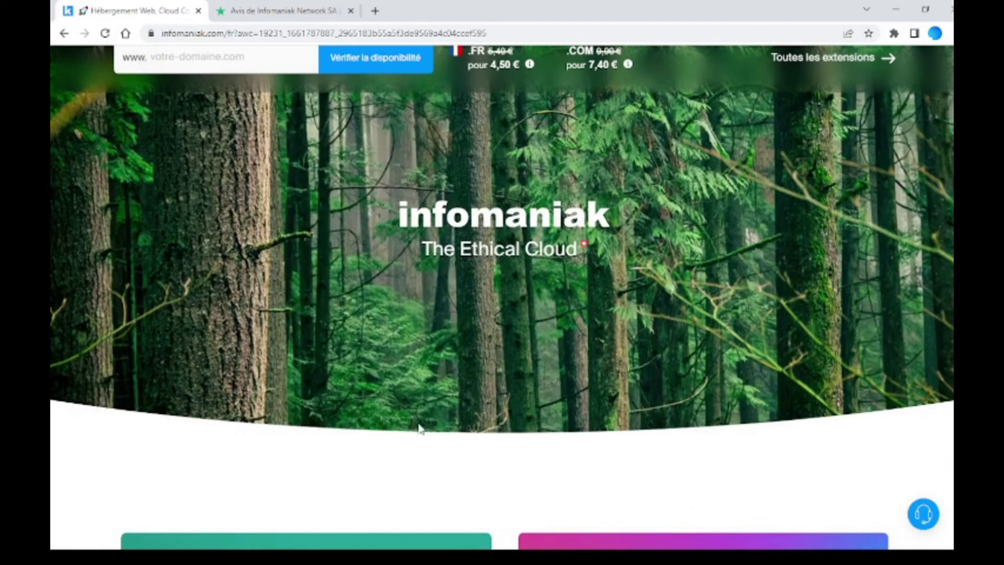
scroll(453, 406, "up", 1)
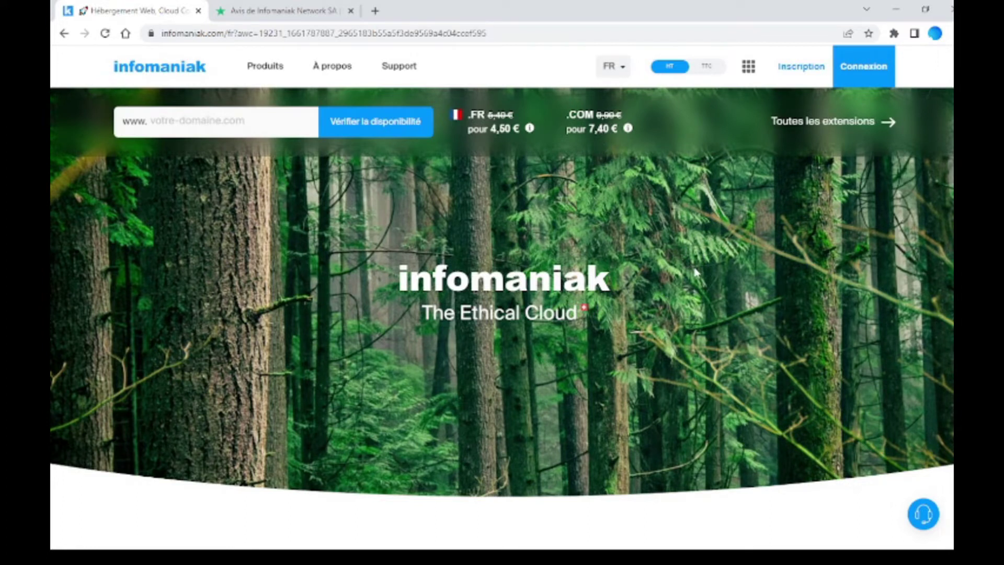
Step: Examine the site-and-email and free mail offers, then the hosting and productivity product cards
scroll(698, 283, "down", 5)
scroll(698, 284, "down", 1)
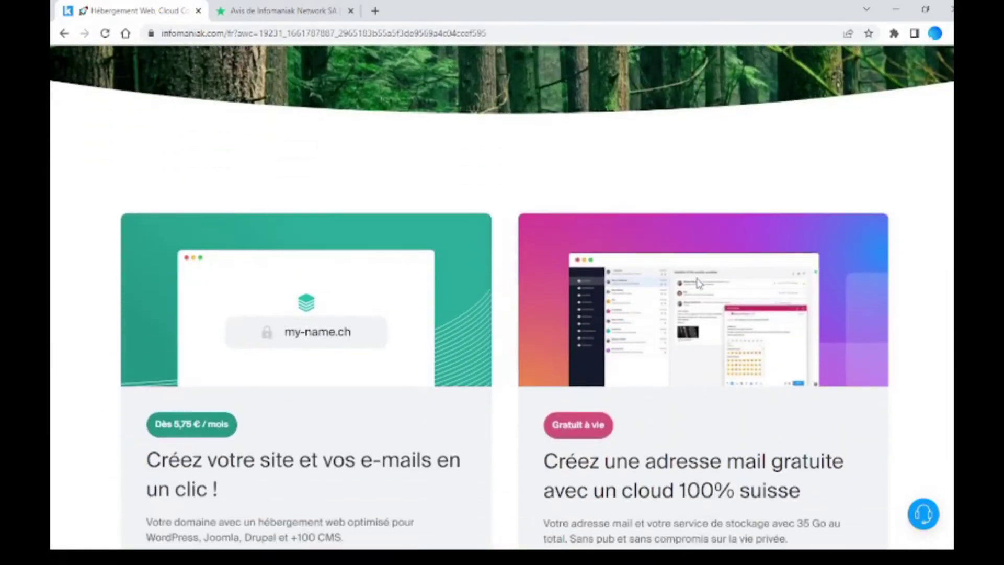
scroll(699, 283, "down", 2)
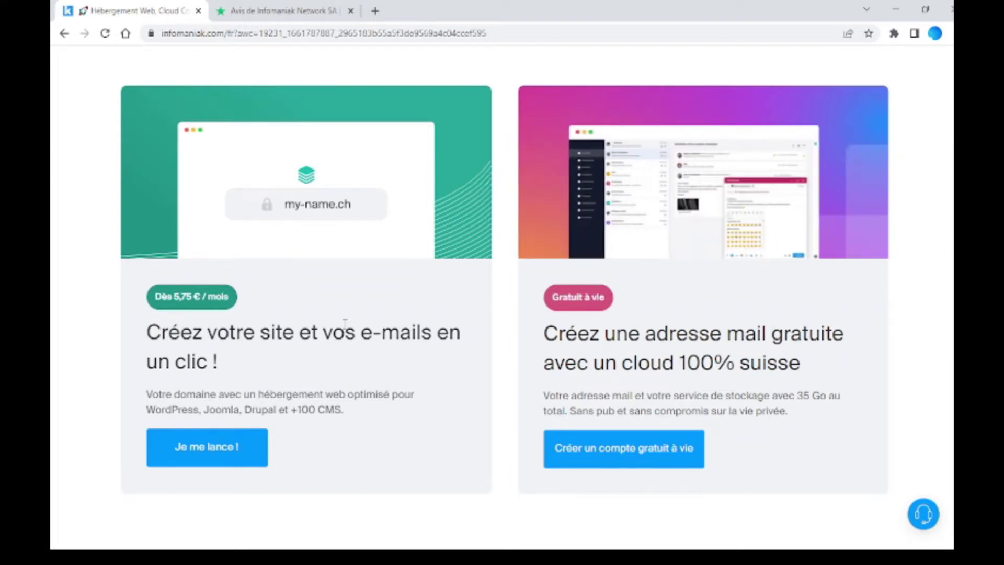
scroll(329, 361, "down", 1)
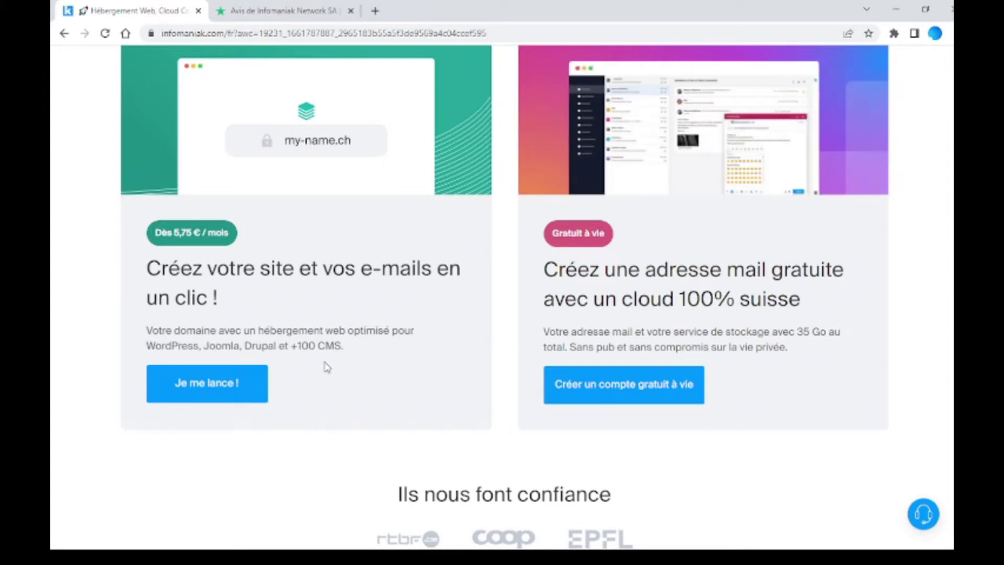
scroll(327, 366, "down", 7)
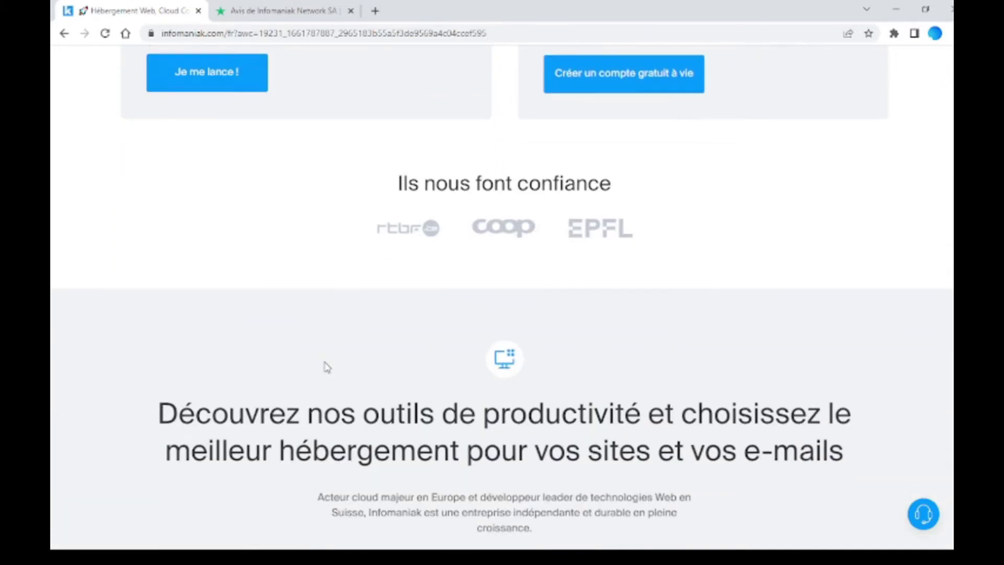
scroll(326, 366, "down", 5)
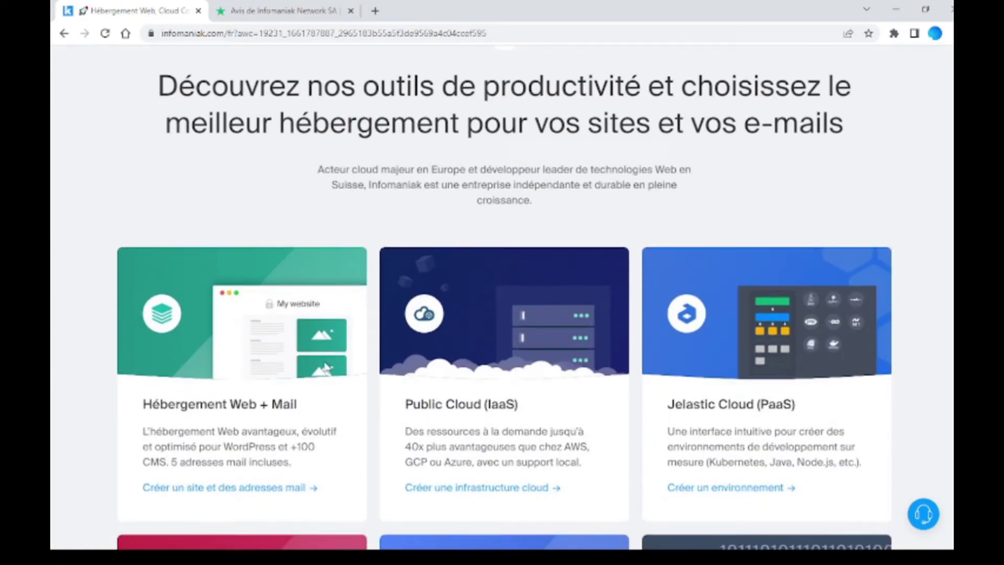
scroll(327, 366, "down", 1)
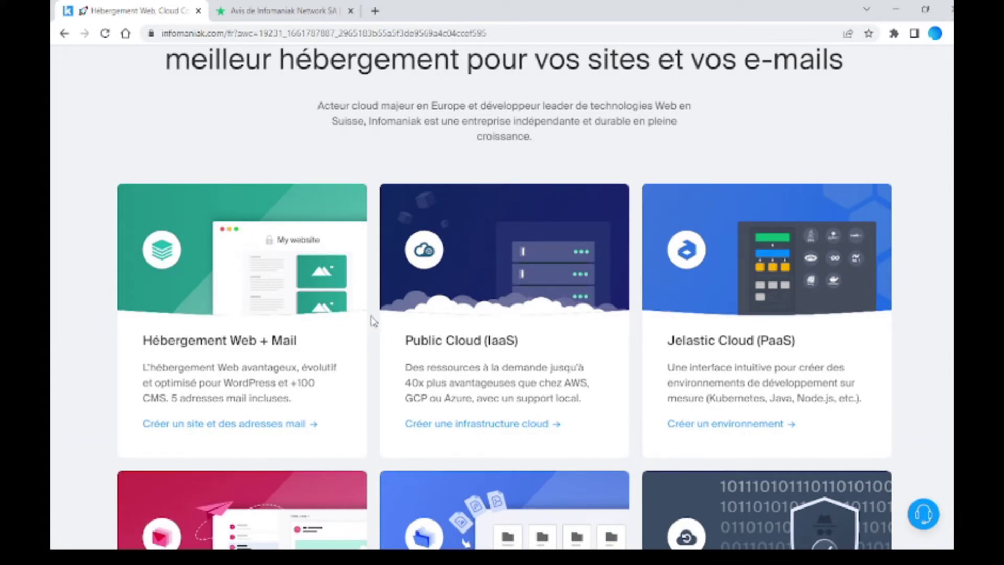
Step: Go back to the "Créez votre site et vos e-mails en un clic !" offer and highlight the word "WordPress" in its description
scroll(374, 325, "up", 8)
scroll(373, 325, "up", 4)
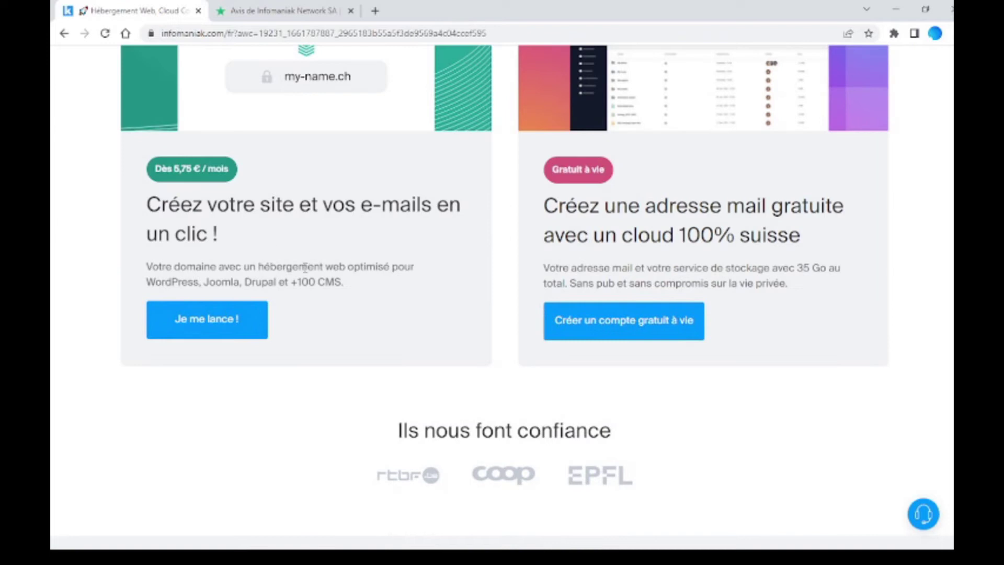
scroll(287, 298, "up", 4)
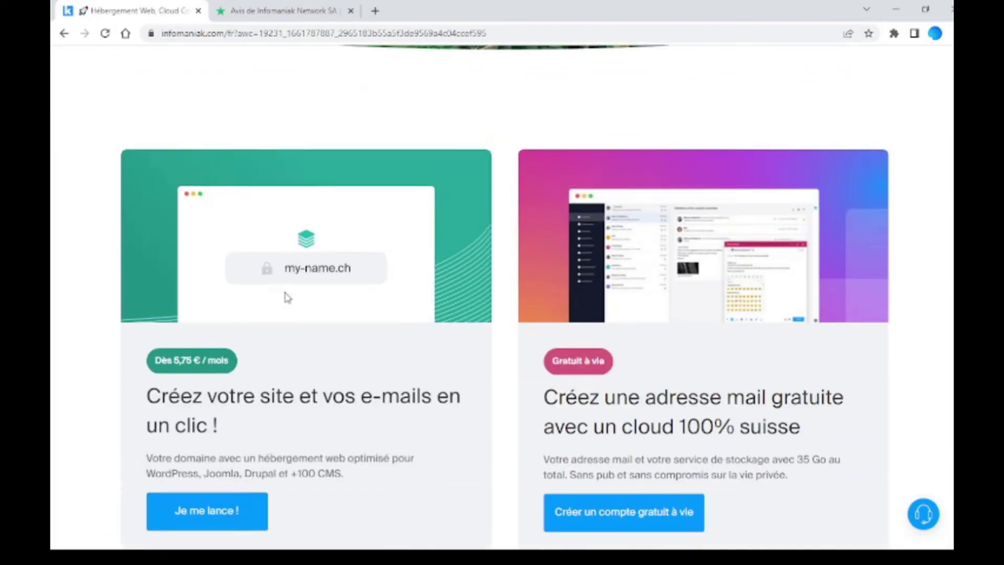
scroll(287, 298, "down", 2)
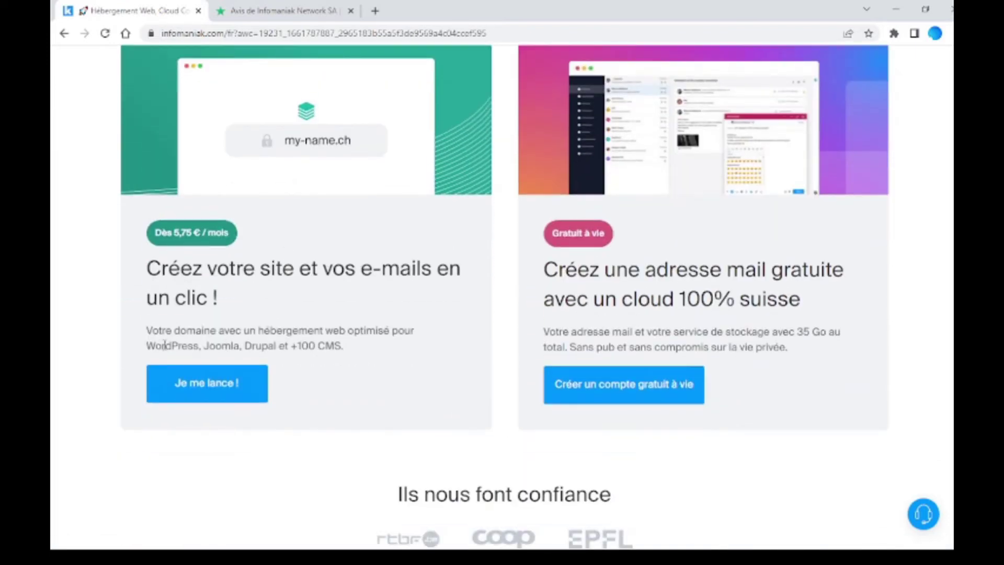
left_click_drag(147, 345, 199, 346)
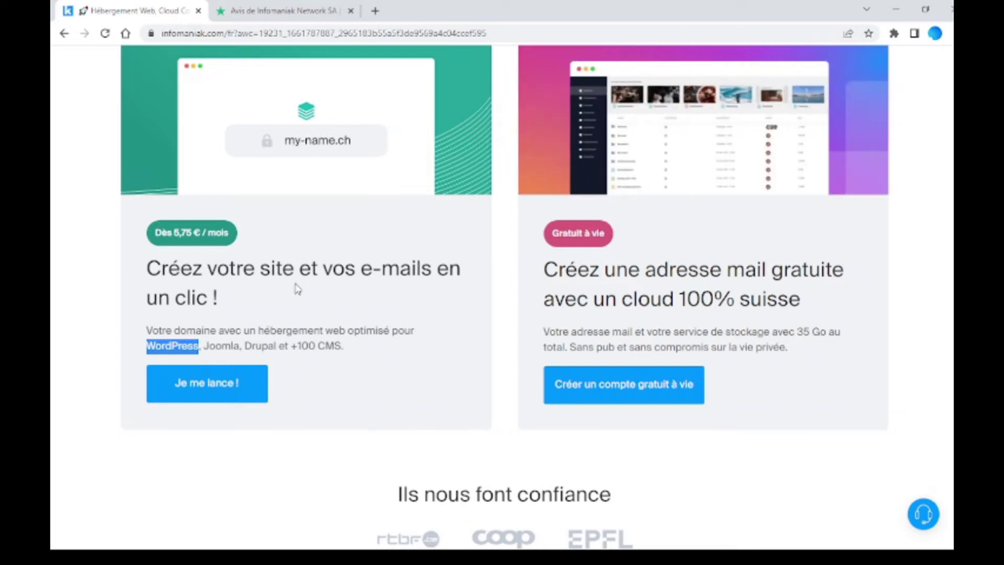
Step: Review the homepage's product cards, from Hébergement Web + Mail and the cloud offers to Service Mail, kDrive and Swiss Backup
scroll(297, 290, "down", 8)
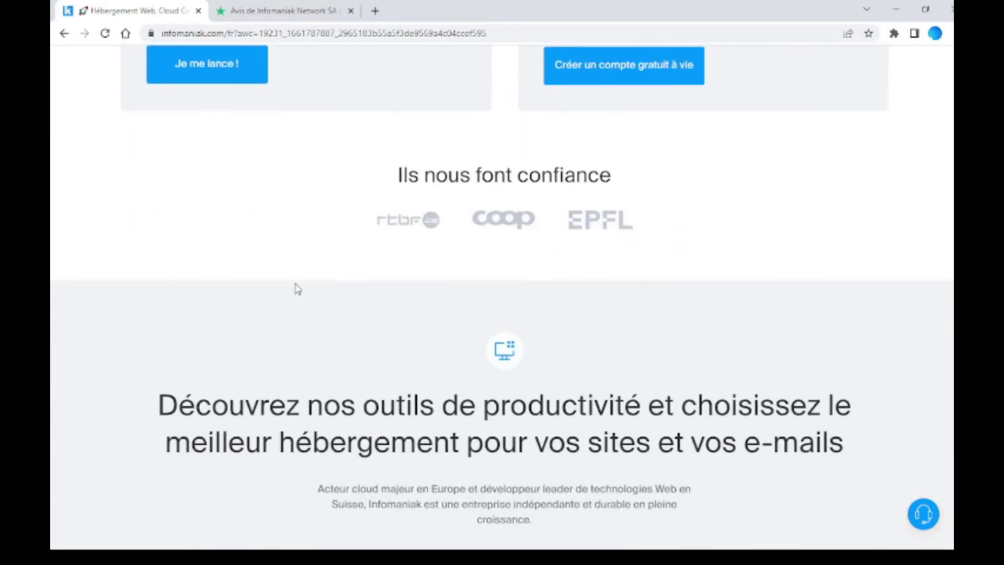
scroll(297, 282, "down", 6)
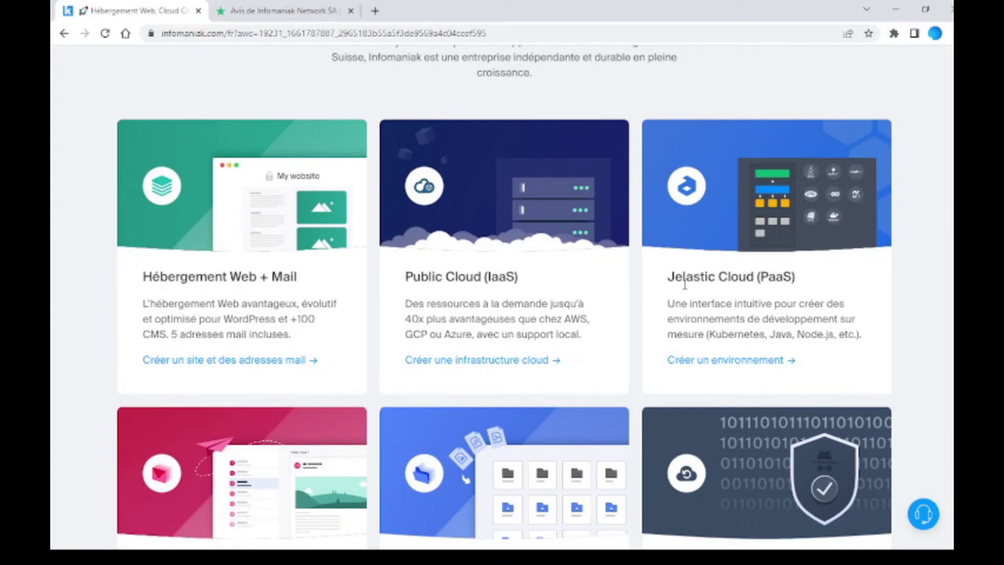
scroll(639, 283, "down", 1)
scroll(639, 283, "down", 2)
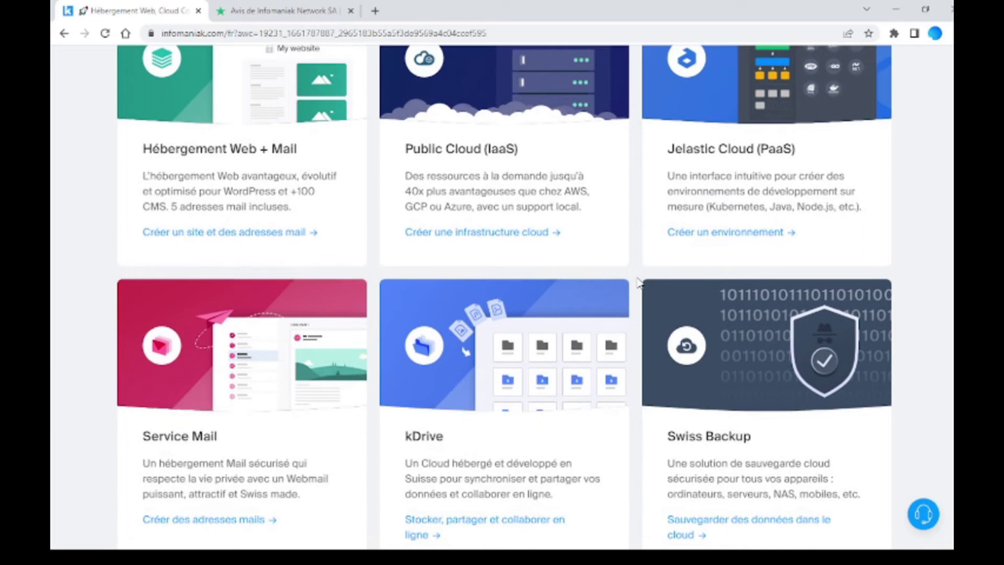
scroll(438, 393, "down", 1)
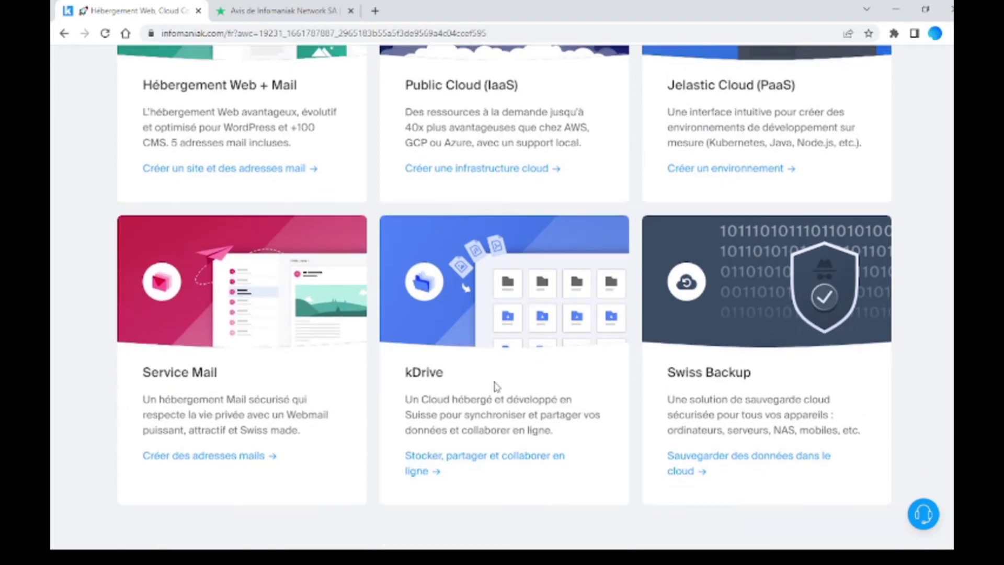
Step: Examine the "Toutes les solutions web" section and the services in its Nom de domaine category
scroll(685, 392, "down", 5)
scroll(691, 389, "down", 5)
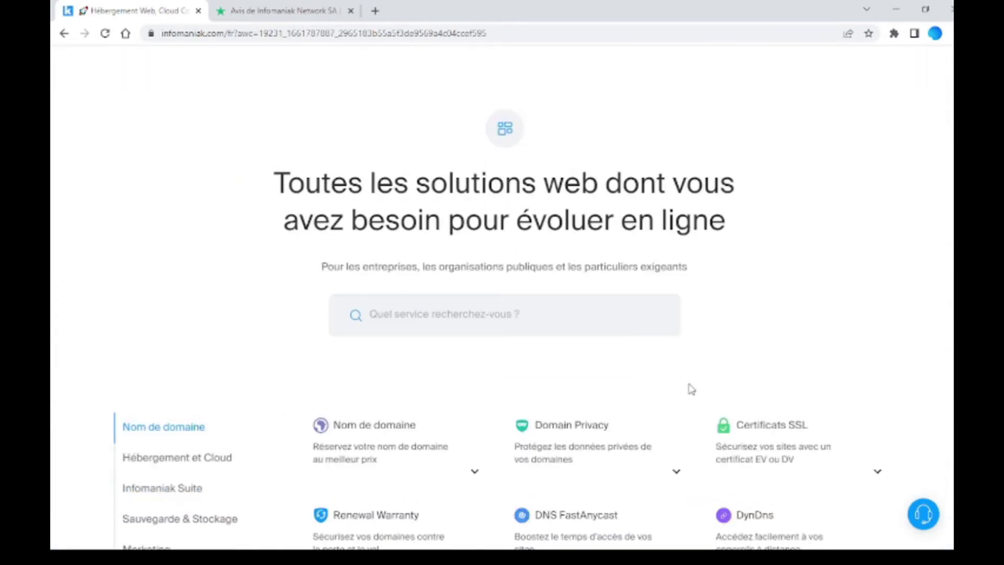
scroll(691, 389, "down", 1)
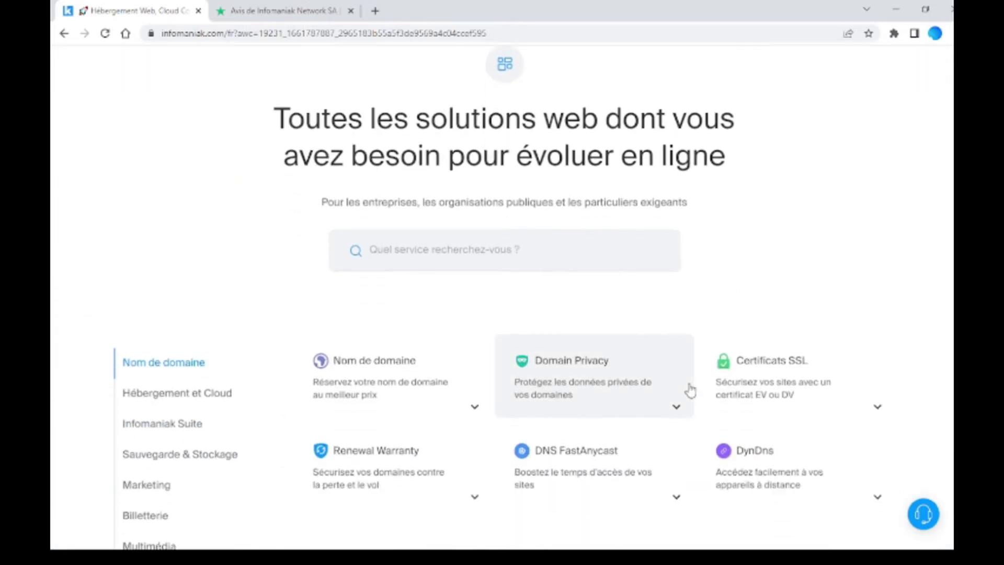
scroll(690, 390, "down", 1)
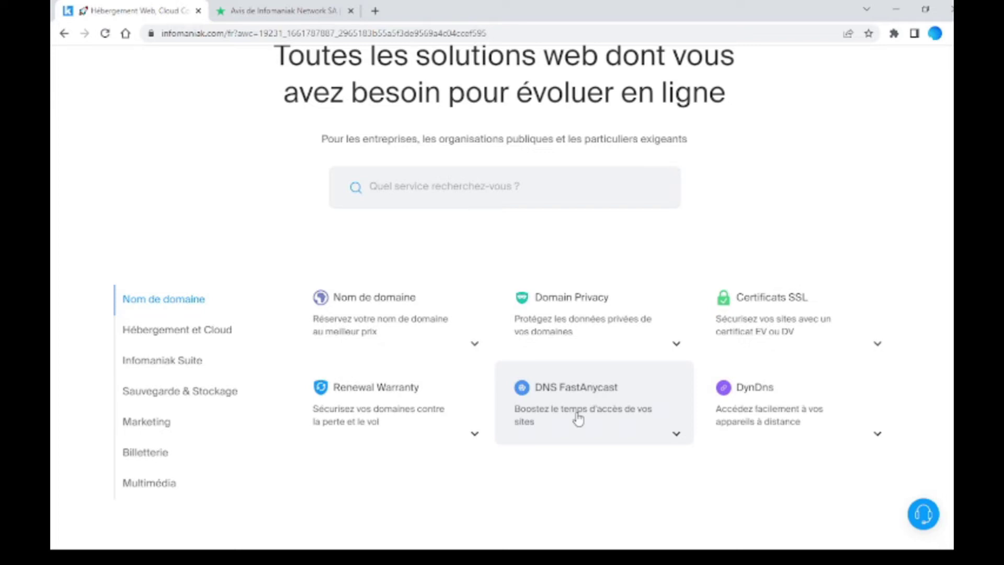
Step: Open the site's product catalogue from the homepage header and display its Hébergement et Cloud offers
scroll(578, 418, "up", 6)
scroll(577, 413, "up", 3)
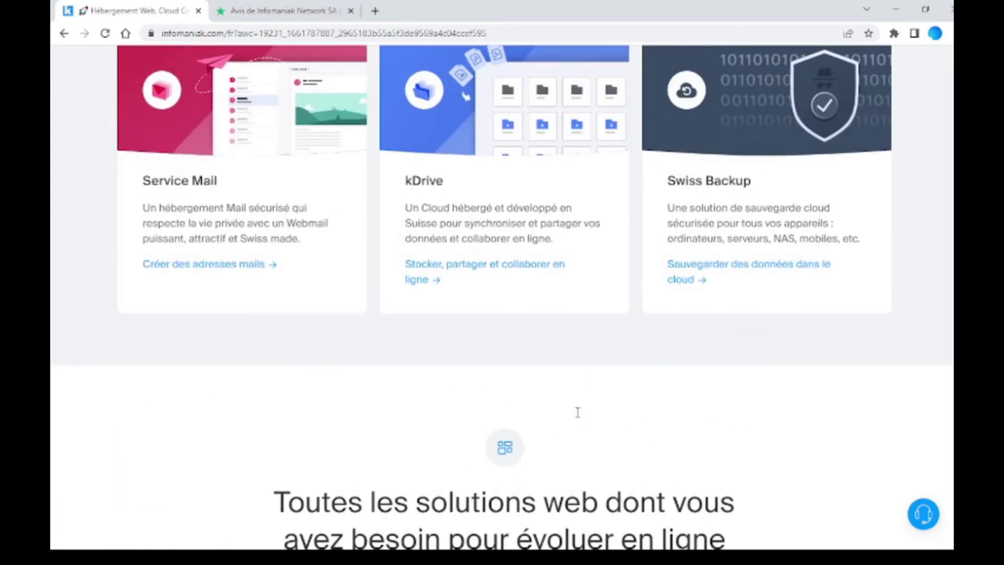
scroll(577, 412, "up", 8)
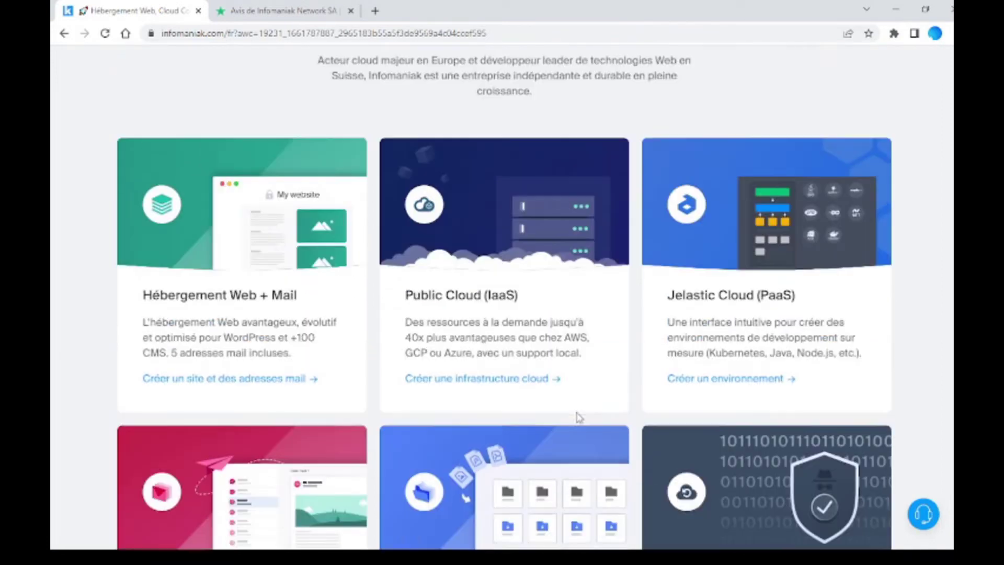
scroll(578, 416, "up", 8)
scroll(578, 416, "up", 15)
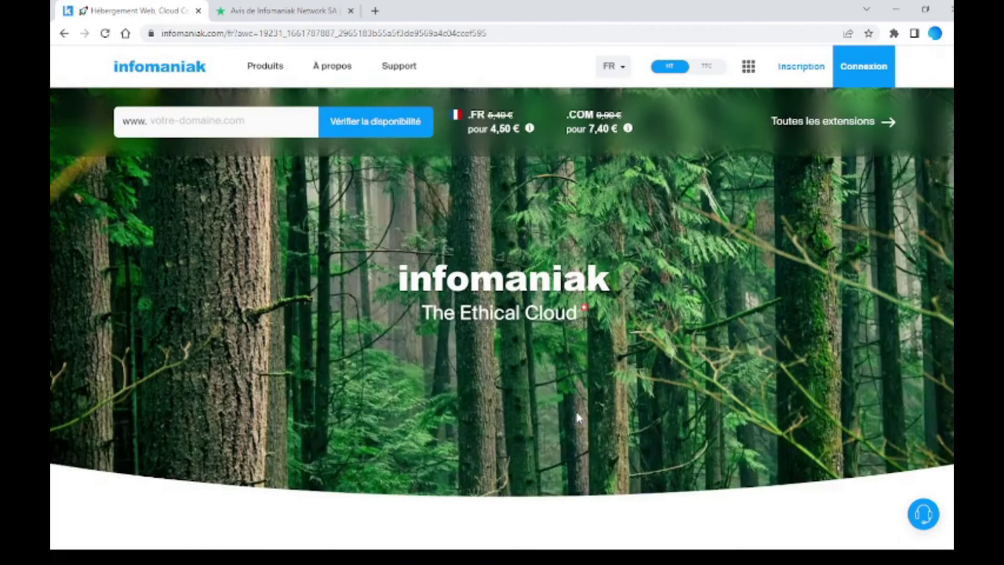
left_click(270, 67)
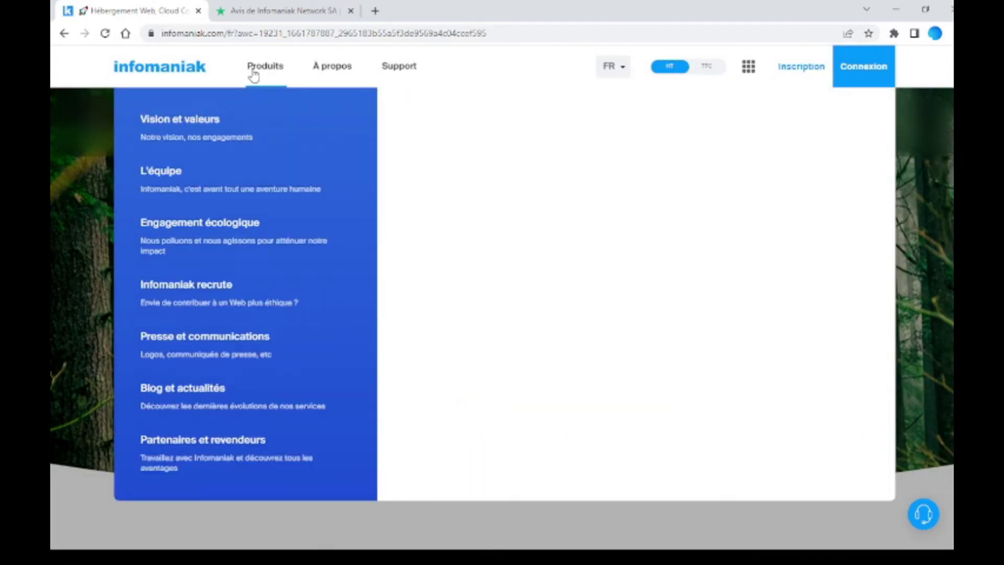
mouse_move(254, 76)
mouse_move(222, 233)
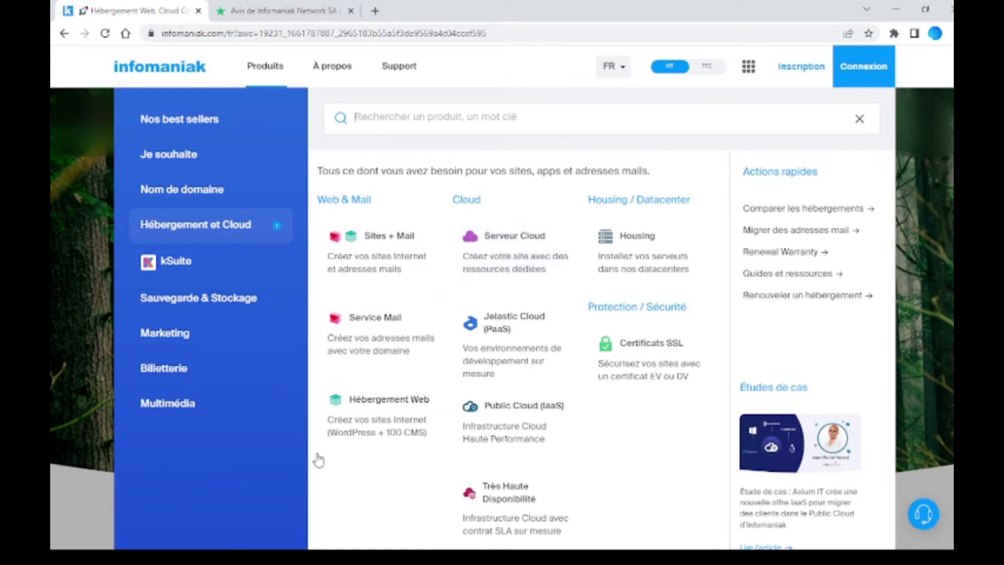
Step: Look over the "Je souhaite" options, then open the Sites + Mail offer under Hébergement et Cloud
left_click(246, 403)
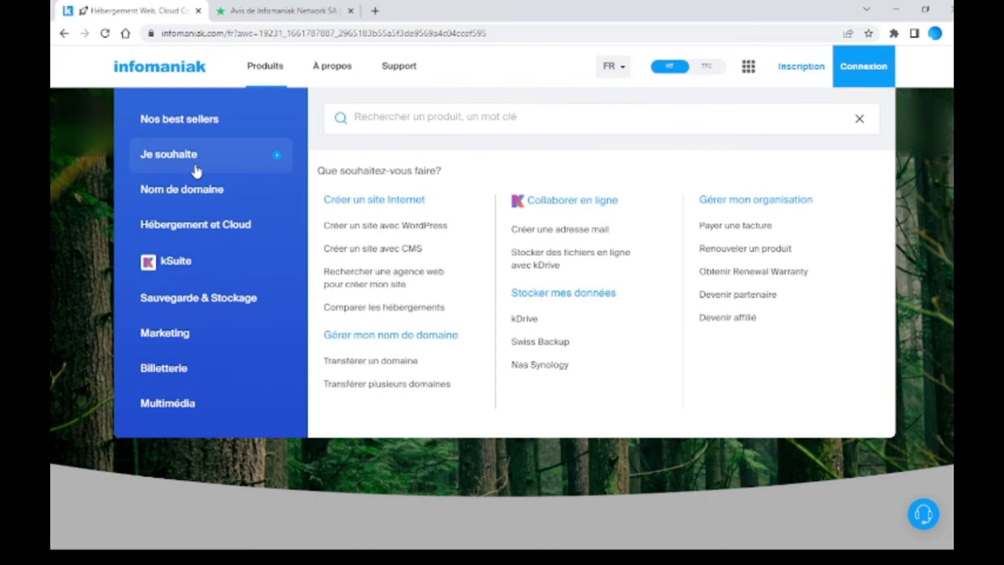
mouse_move(192, 225)
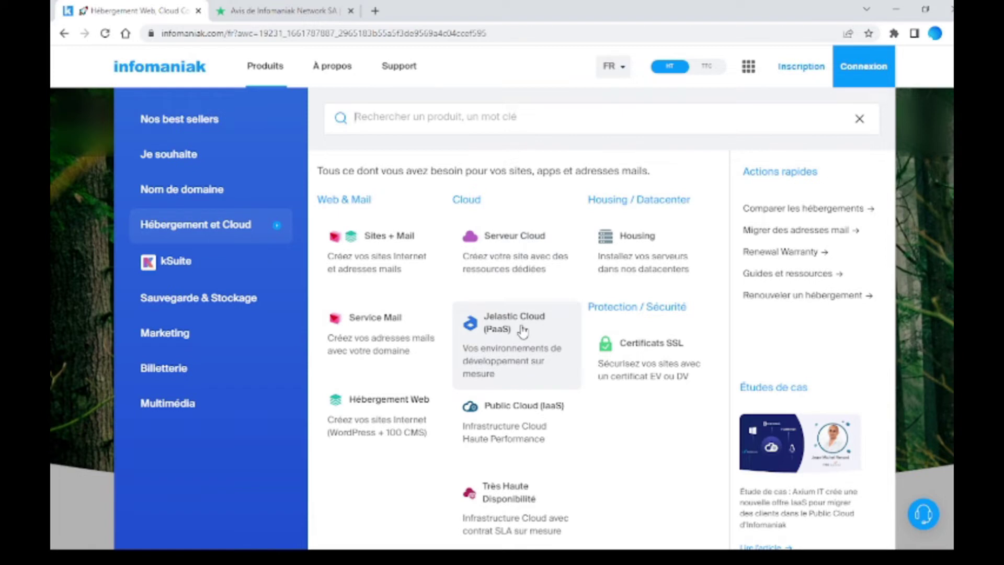
left_click(377, 242)
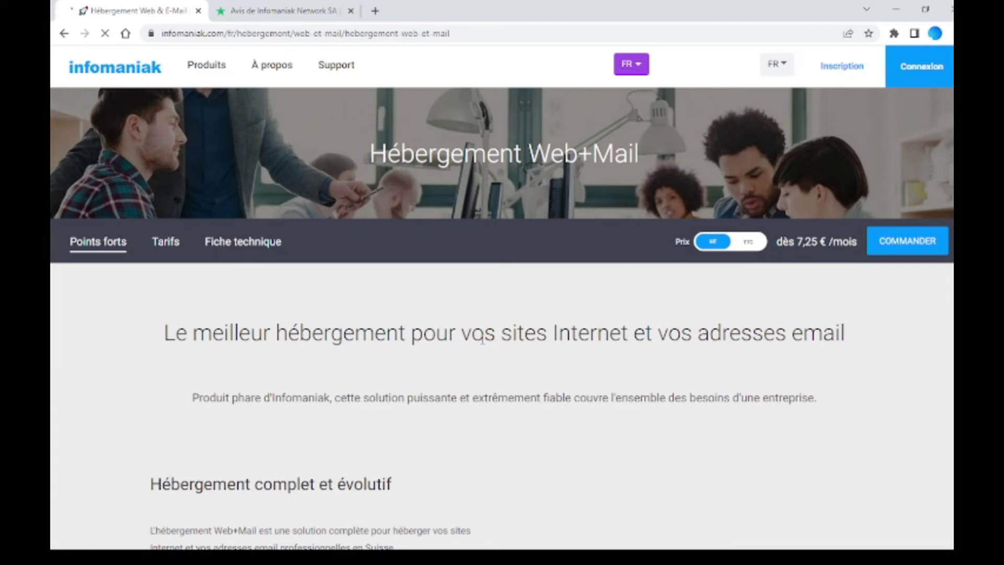
Step: Read the feature list under "Hébergement complet et évolutif", covering storage, sites, domains, databases, e-mail, backup and SSL certificates
scroll(481, 340, "down", 5)
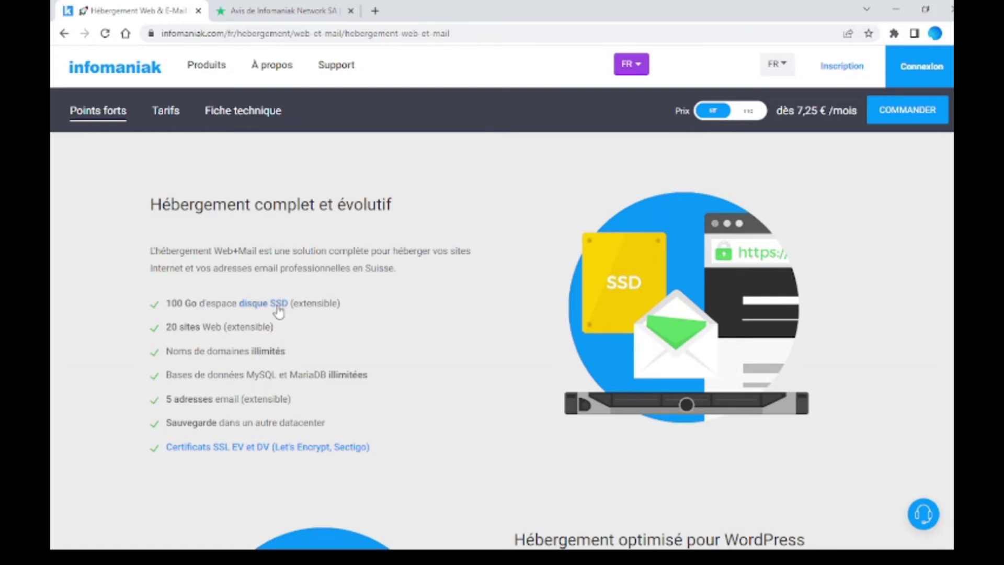
scroll(350, 362, "down", 2)
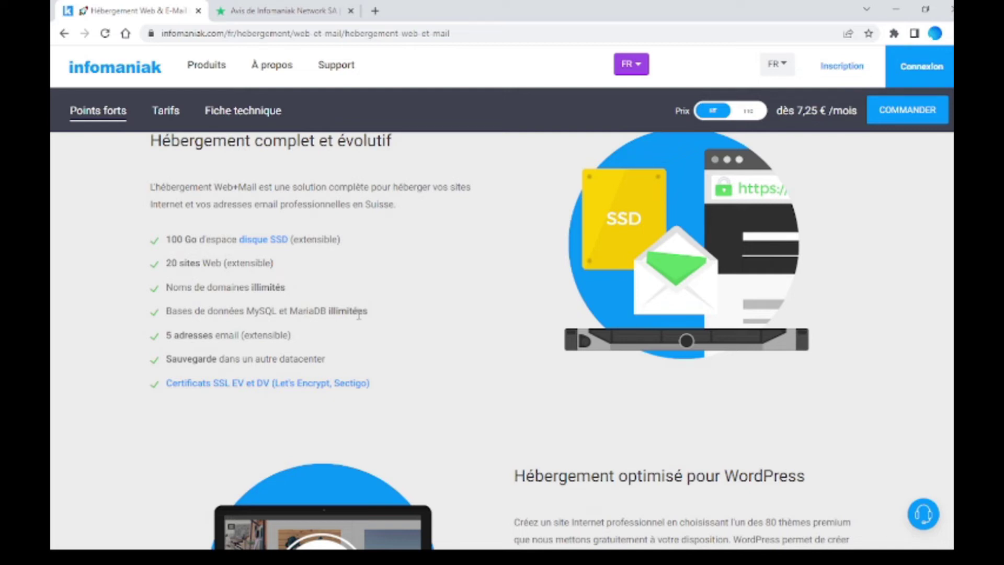
scroll(360, 314, "down", 1)
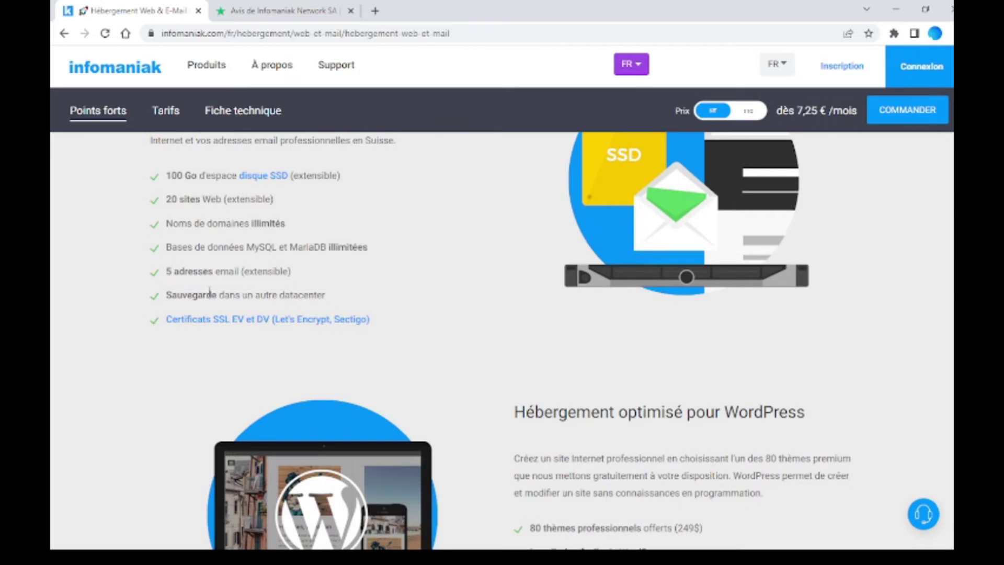
scroll(329, 287, "up", 1)
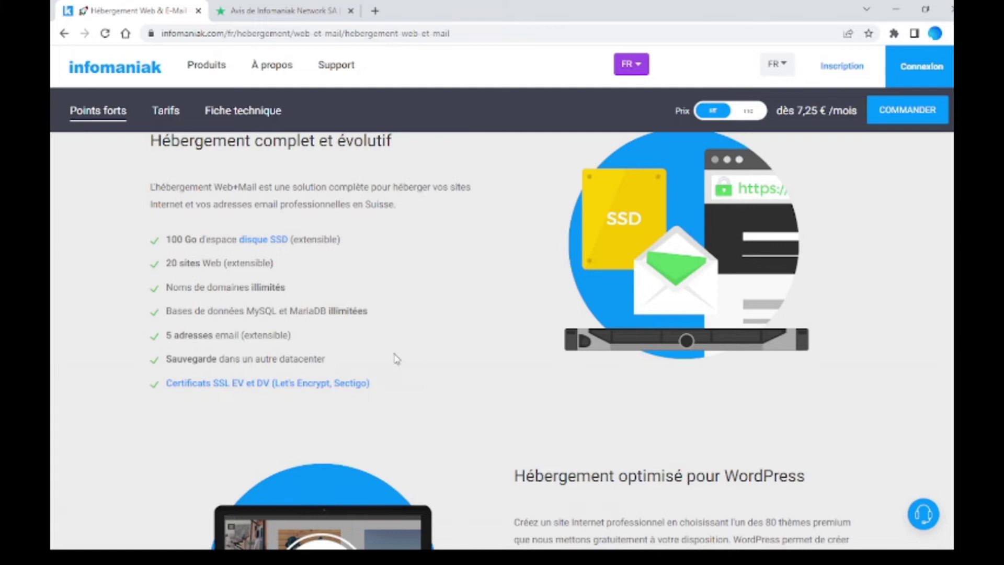
scroll(396, 362, "down", 1)
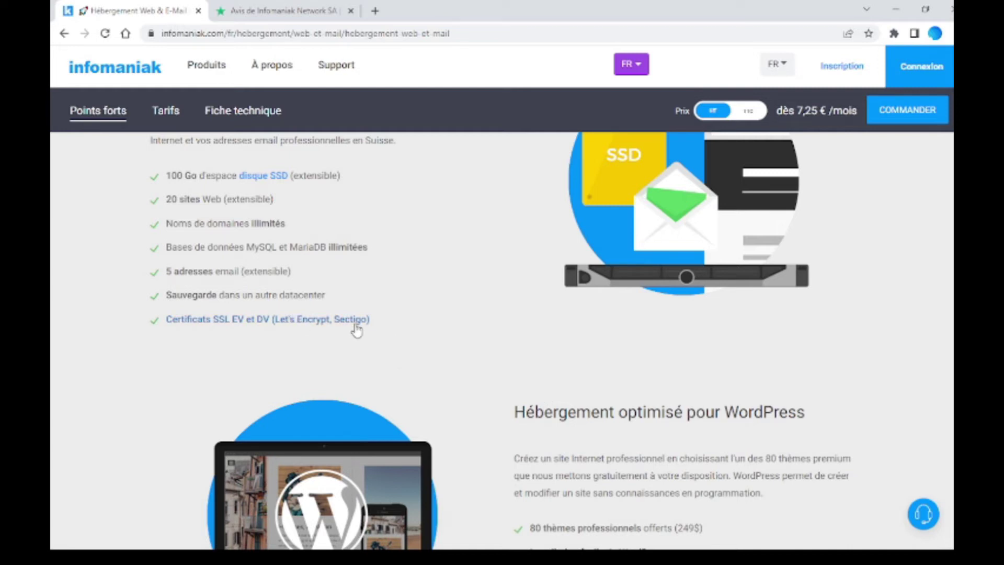
mouse_move(336, 65)
Step: Review the WordPress-optimised hosting section and the one on Joomla, Drupal and other CMS
scroll(500, 323, "down", 3)
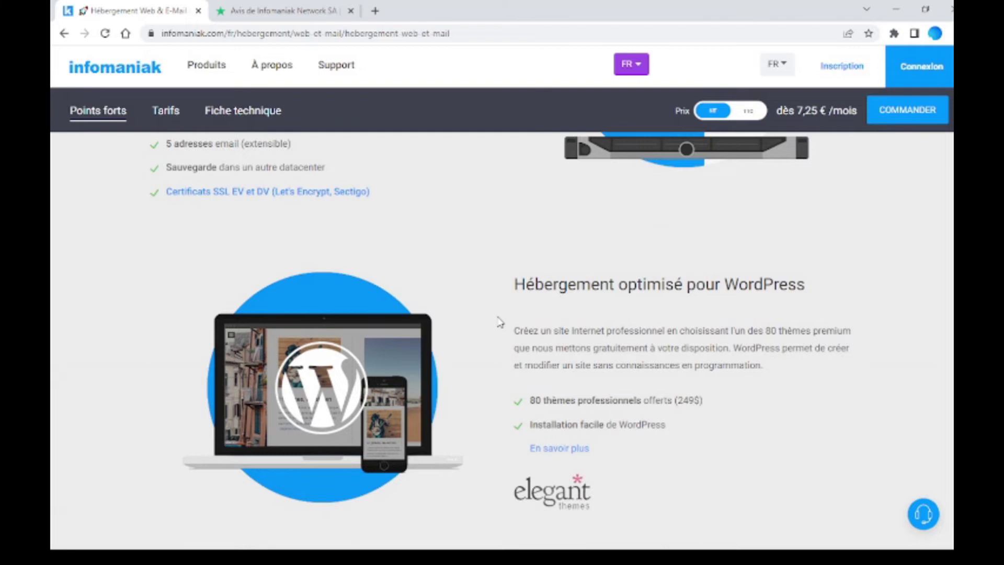
scroll(500, 323, "down", 2)
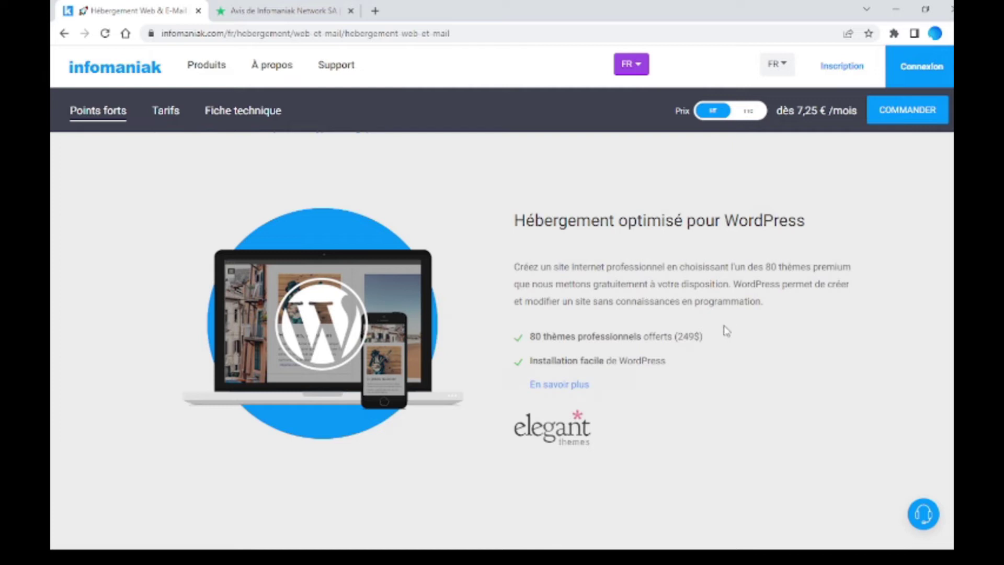
scroll(726, 330, "down", 1)
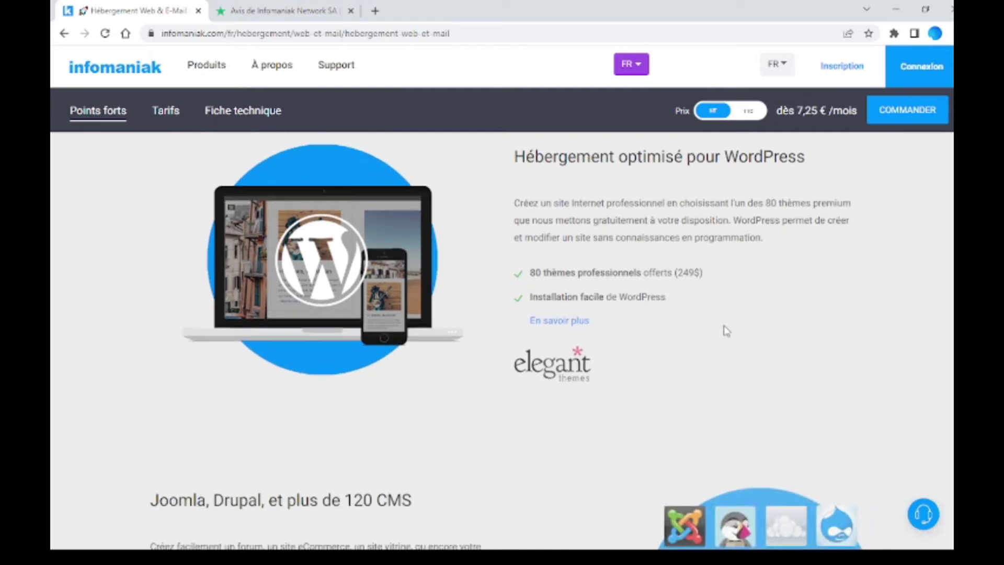
scroll(725, 329, "down", 1)
scroll(726, 329, "down", 3)
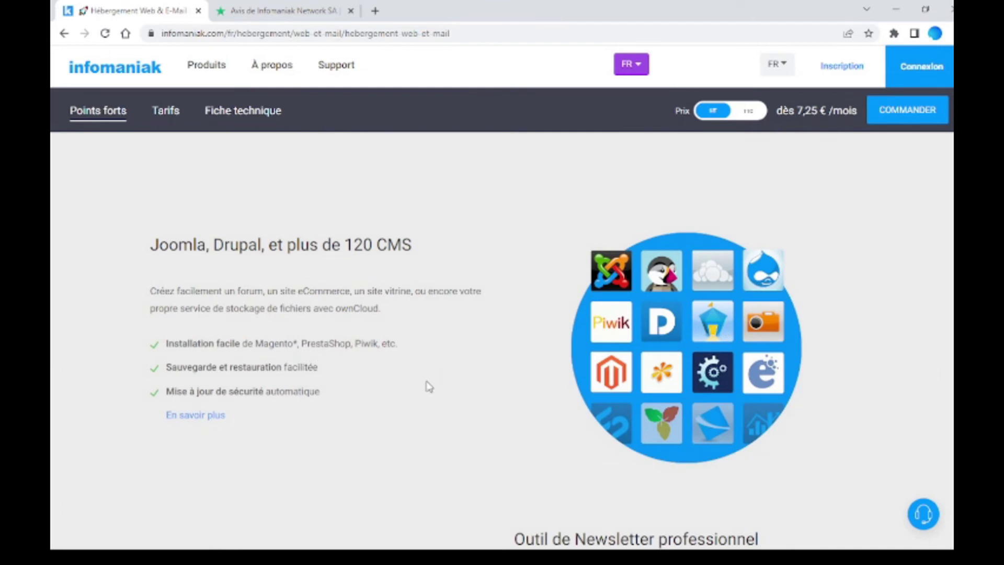
Step: Examine the professional newsletter tool included with the Web+Mail hosting
scroll(426, 382, "down", 5)
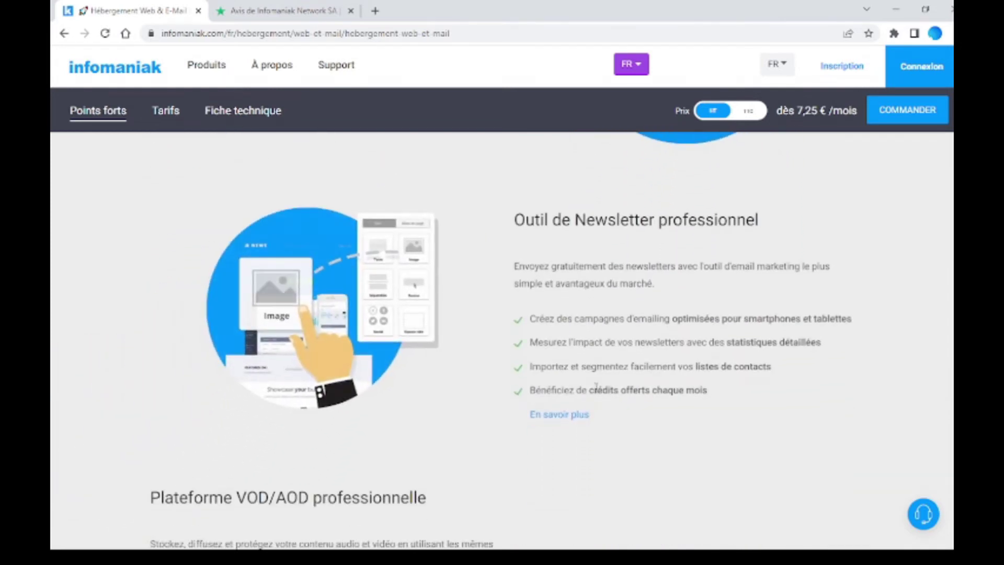
scroll(617, 388, "down", 1)
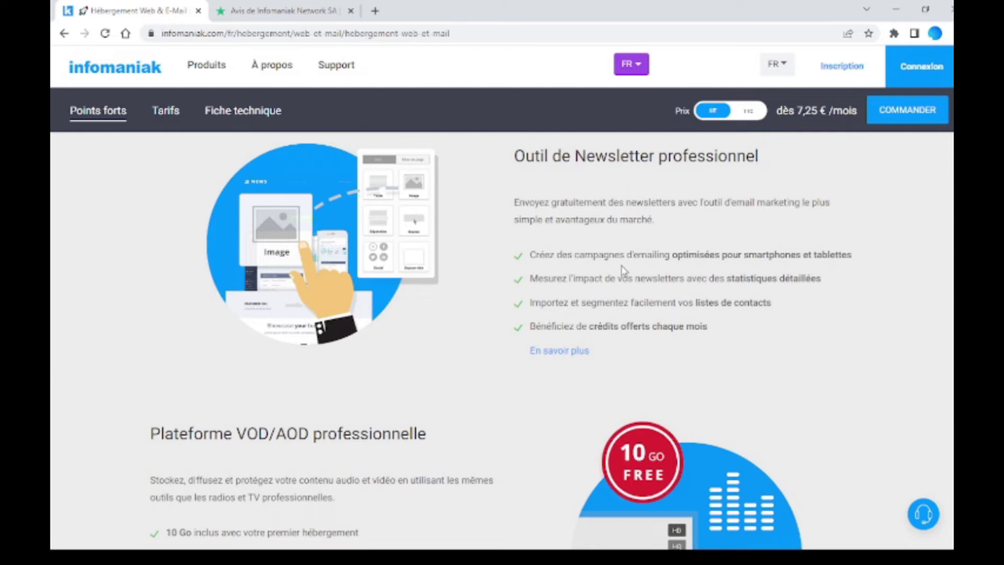
scroll(622, 269, "down", 1)
scroll(623, 267, "down", 1)
scroll(623, 267, "up", 1)
scroll(623, 268, "down", 1)
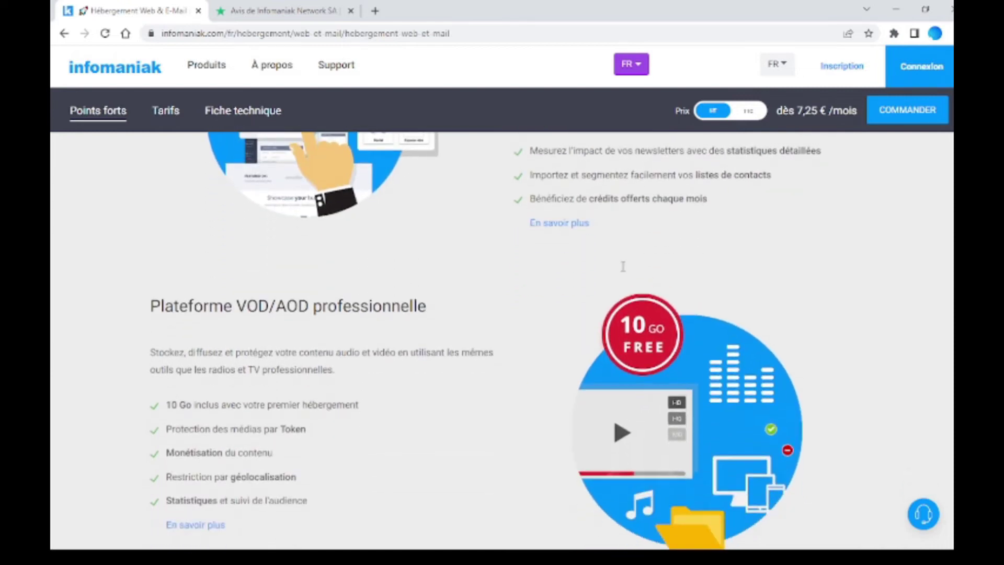
Step: Read the feature list of the professional VOD/AOD platform, from included storage to audience statistics
scroll(622, 271, "down", 1)
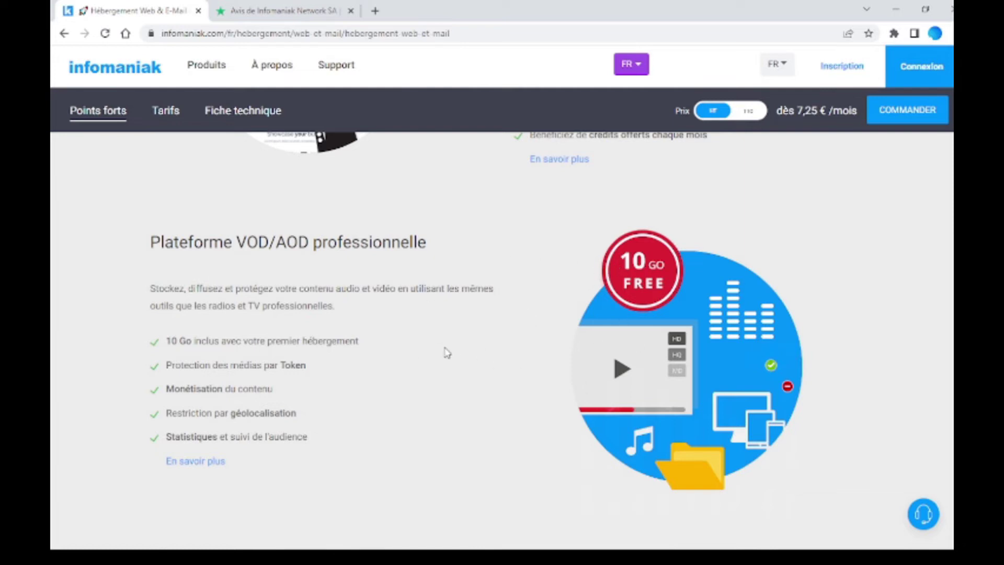
scroll(446, 353, "down", 1)
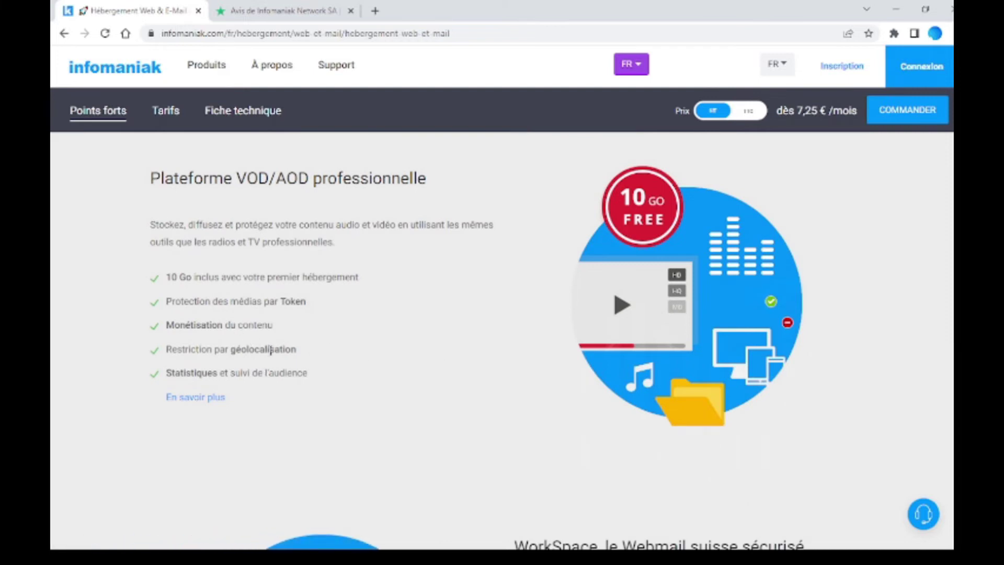
scroll(320, 383, "down", 1)
scroll(320, 384, "down", 4)
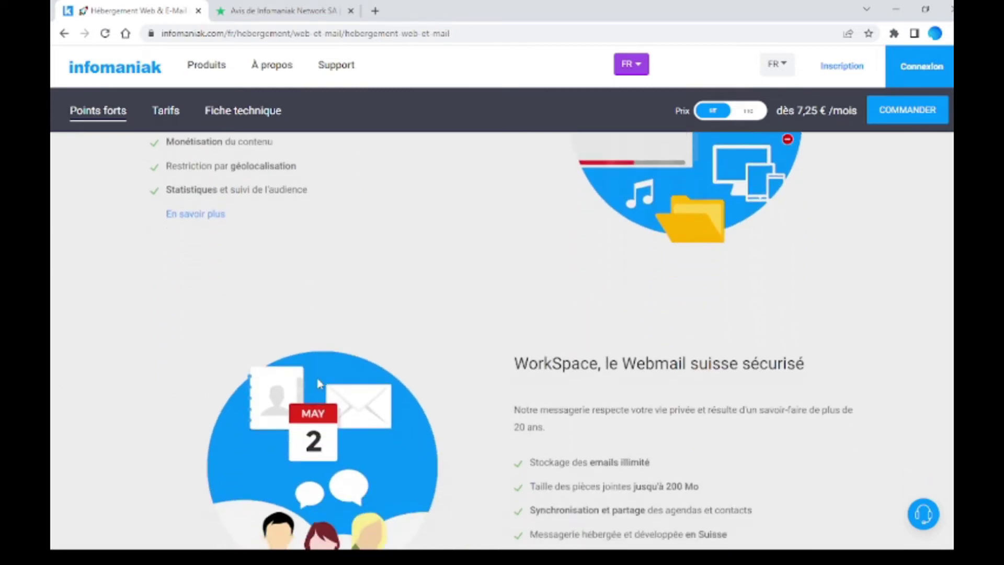
scroll(319, 383, "down", 1)
scroll(319, 383, "up", 7)
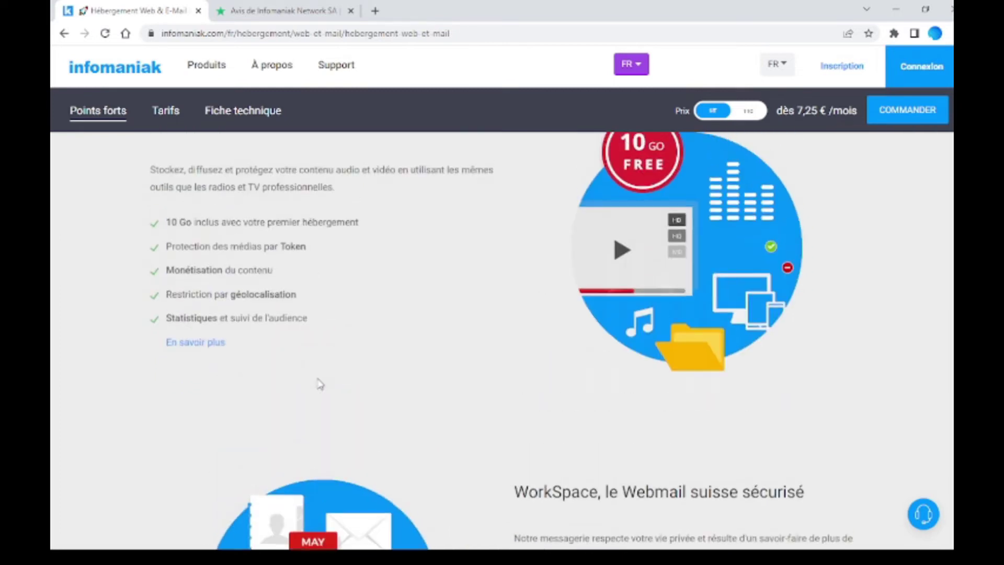
scroll(319, 383, "down", 3)
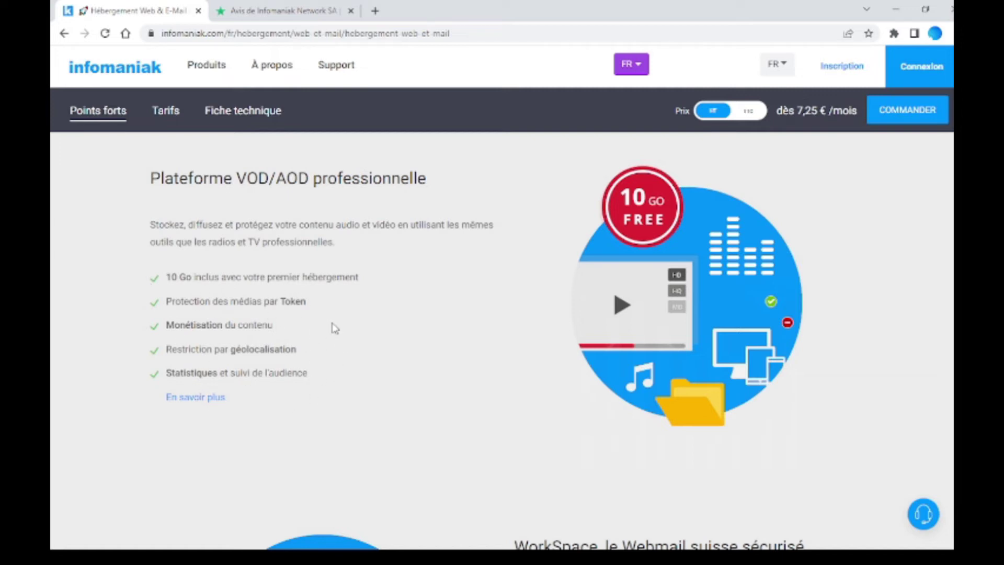
Step: Review the WorkSpace webmail section and the advanced management functions of the administration console
scroll(264, 336, "down", 4)
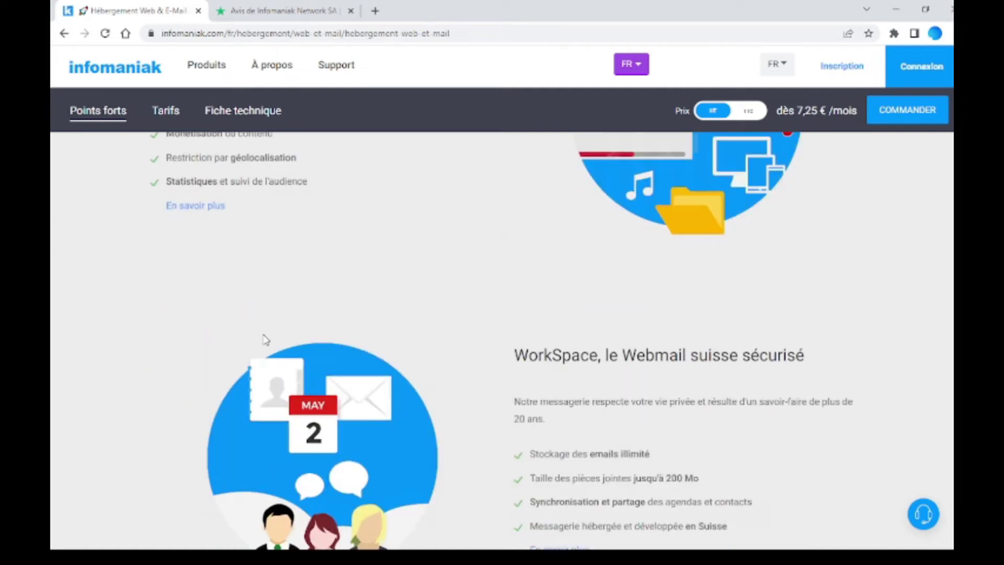
scroll(267, 339, "down", 2)
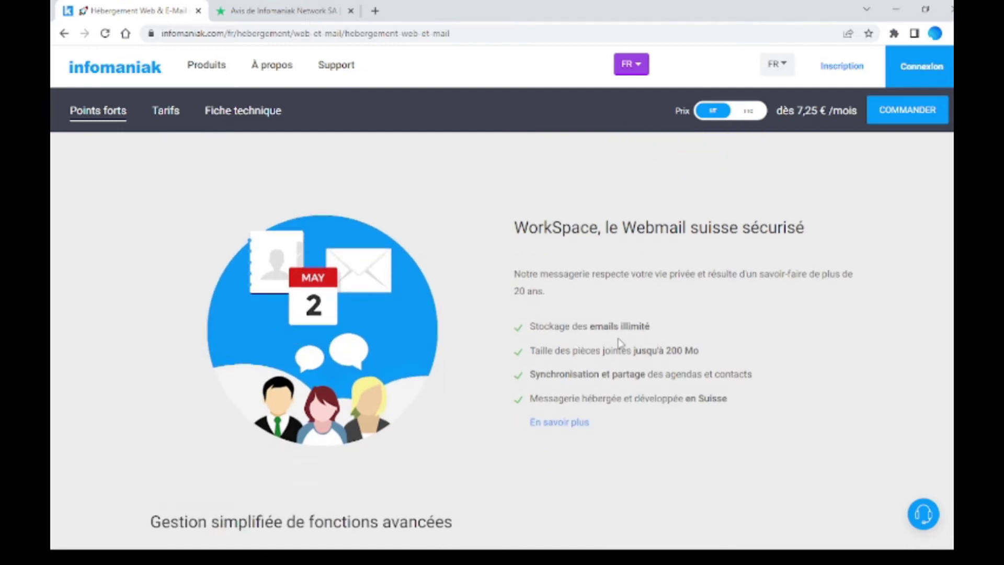
scroll(589, 352, "down", 5)
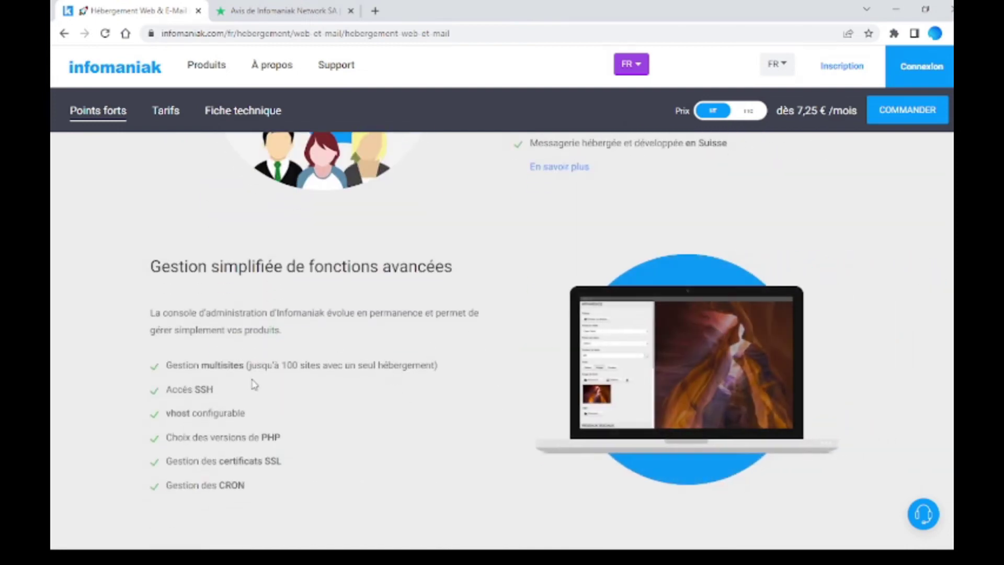
Step: Examine the administration console's advanced function list, from multisite management and SSH access to SSL certificates and CRON
scroll(254, 382, "down", 1)
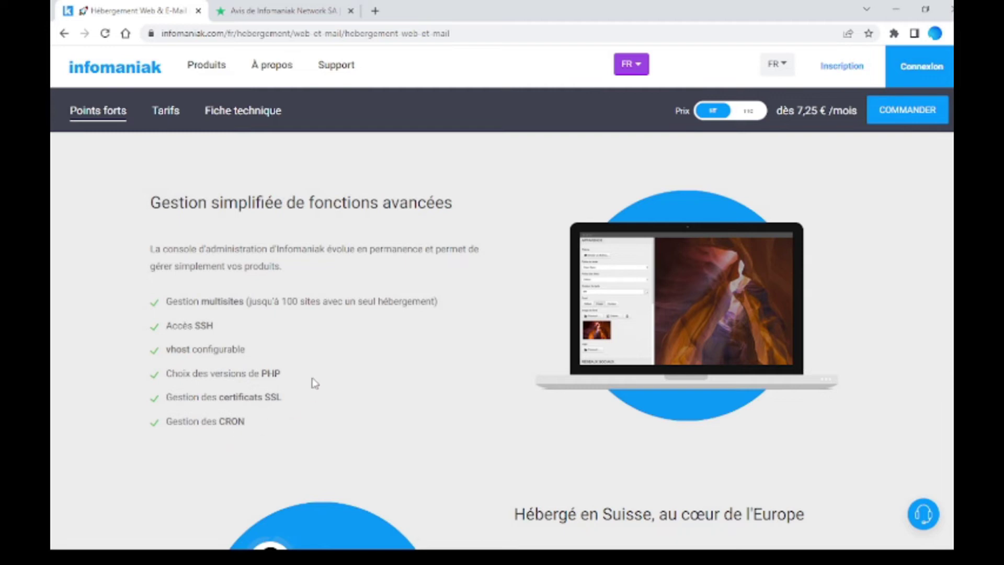
scroll(281, 395, "down", 2)
scroll(283, 395, "down", 2)
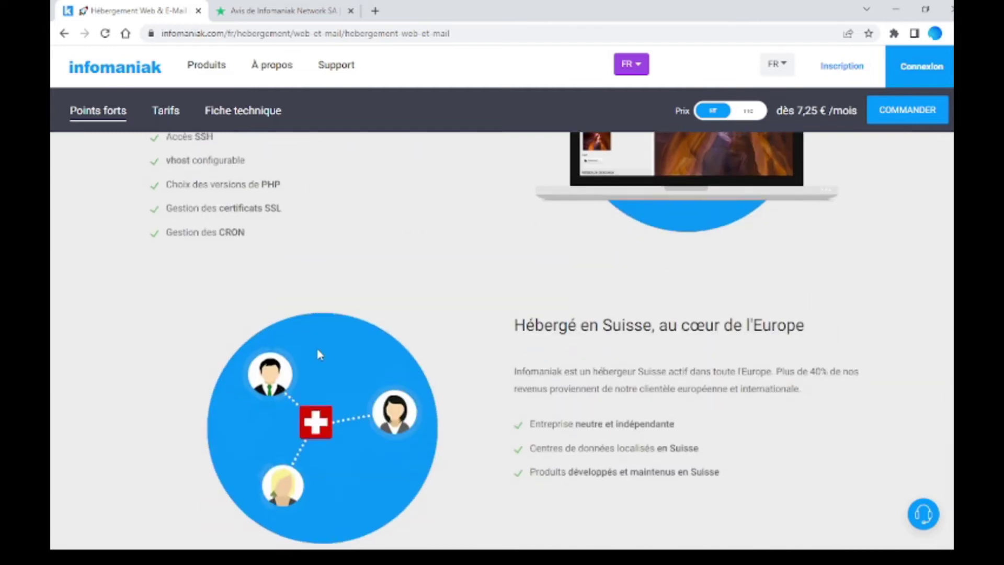
scroll(316, 345, "up", 5)
left_click_drag(159, 374, 283, 485)
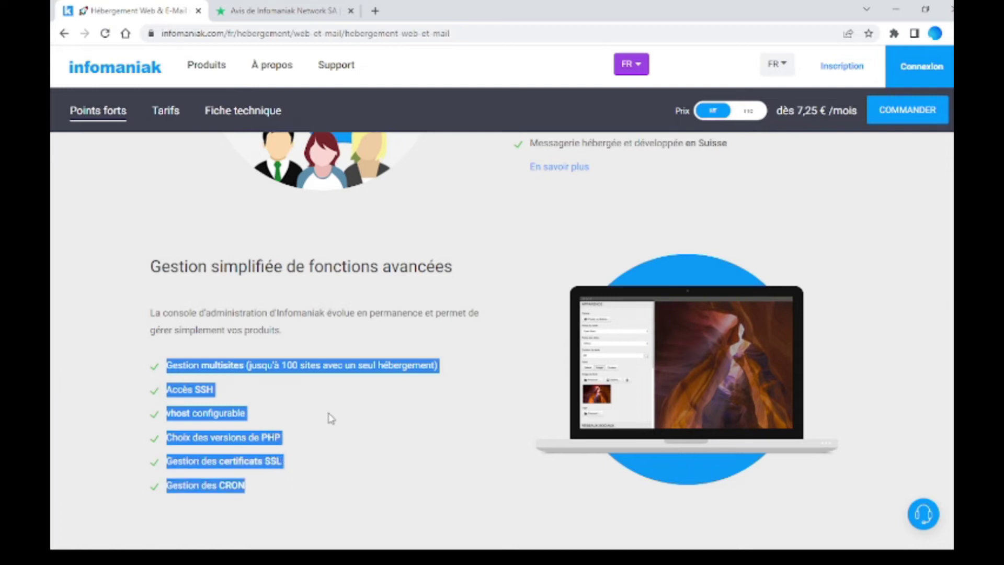
left_click(139, 411)
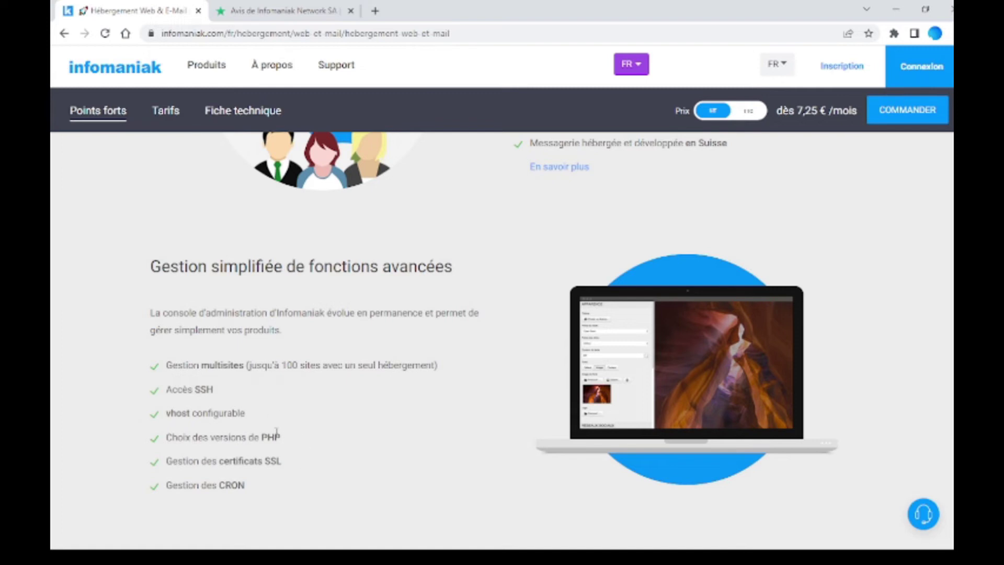
scroll(261, 433, "down", 1)
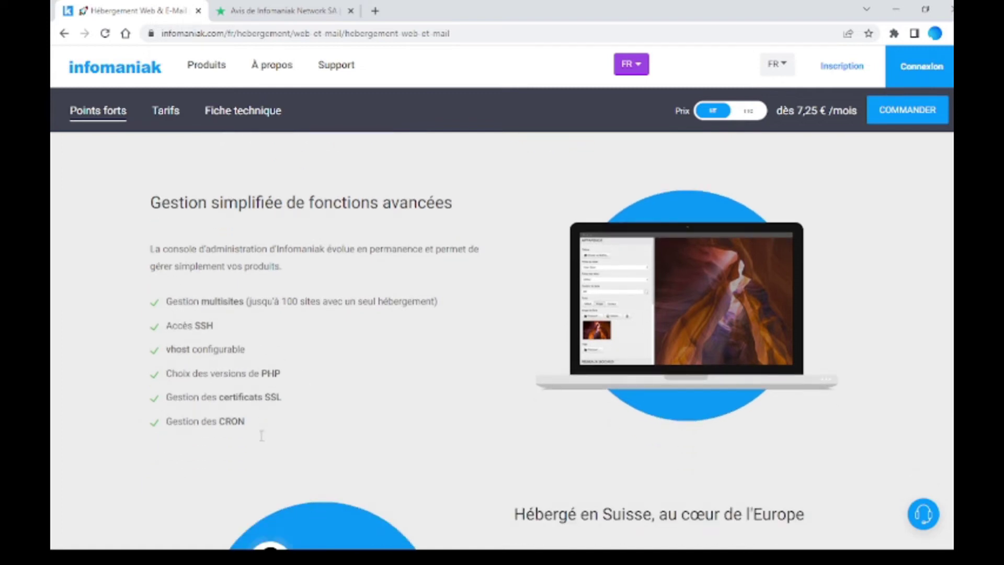
scroll(272, 433, "down", 1)
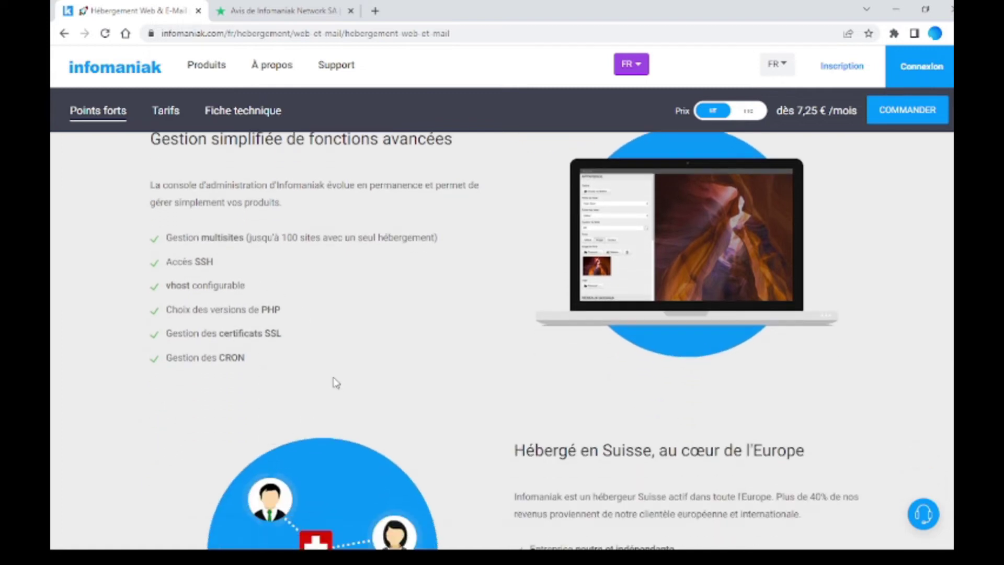
Step: Review the sections on hosting in Switzerland and on green hosting with its ISO certifications
scroll(287, 336, "down", 3)
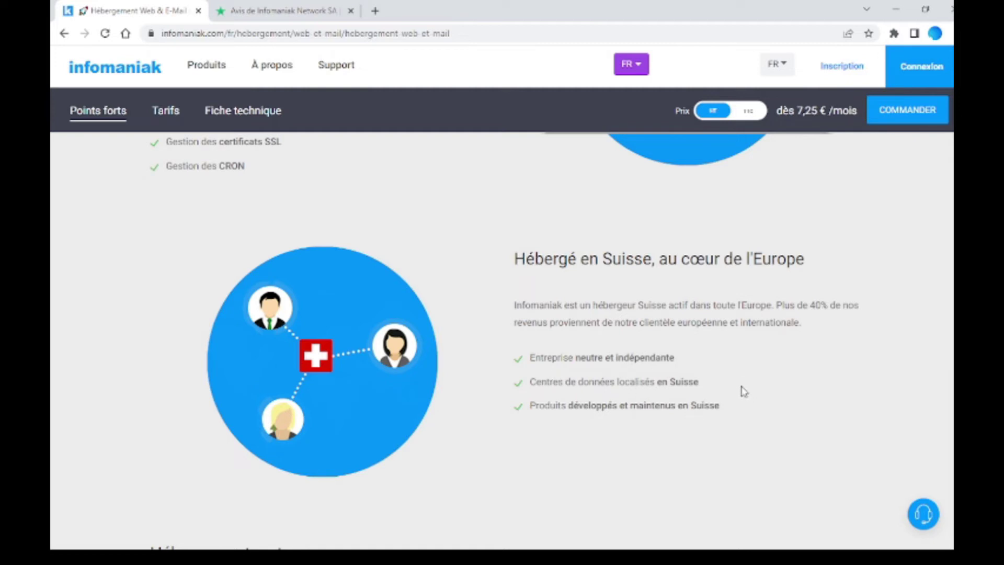
scroll(720, 417, "down", 5)
scroll(482, 415, "down", 1)
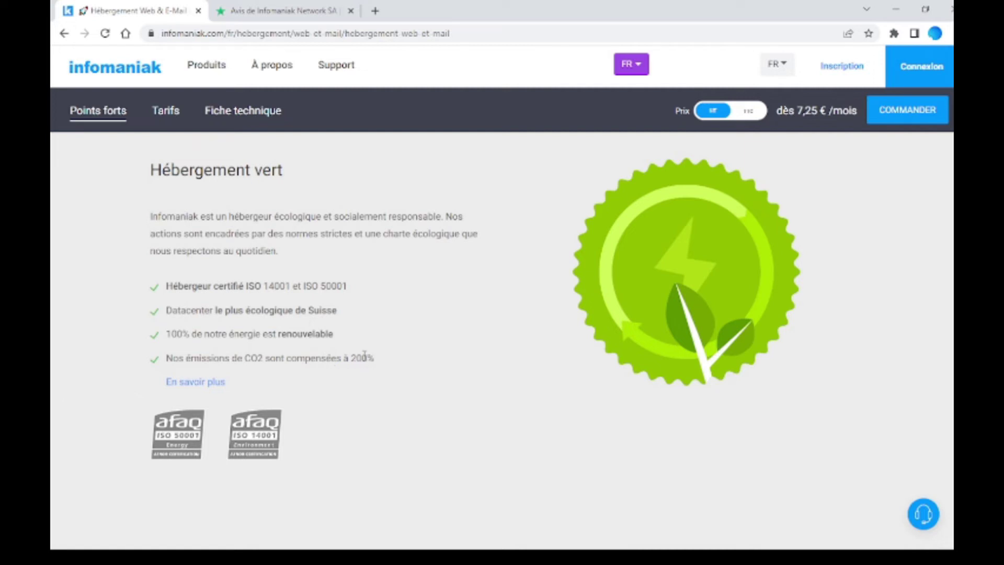
Step: Open the Web+Mail pricing section and examine the Classic Web+Mail offer, highlighting its MySQL and MariaDB databases entry
scroll(400, 372, "up", 20)
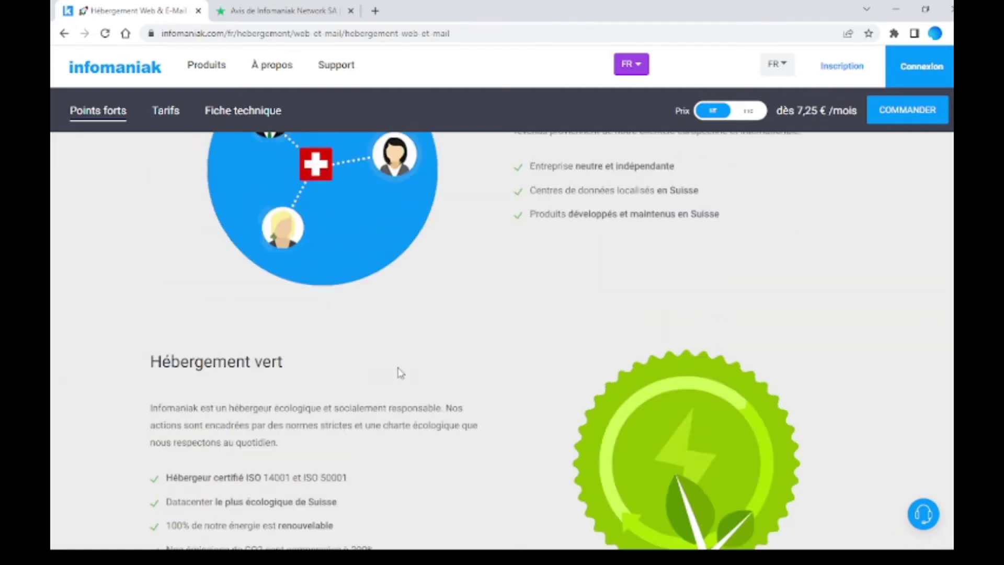
scroll(400, 372, "up", 15)
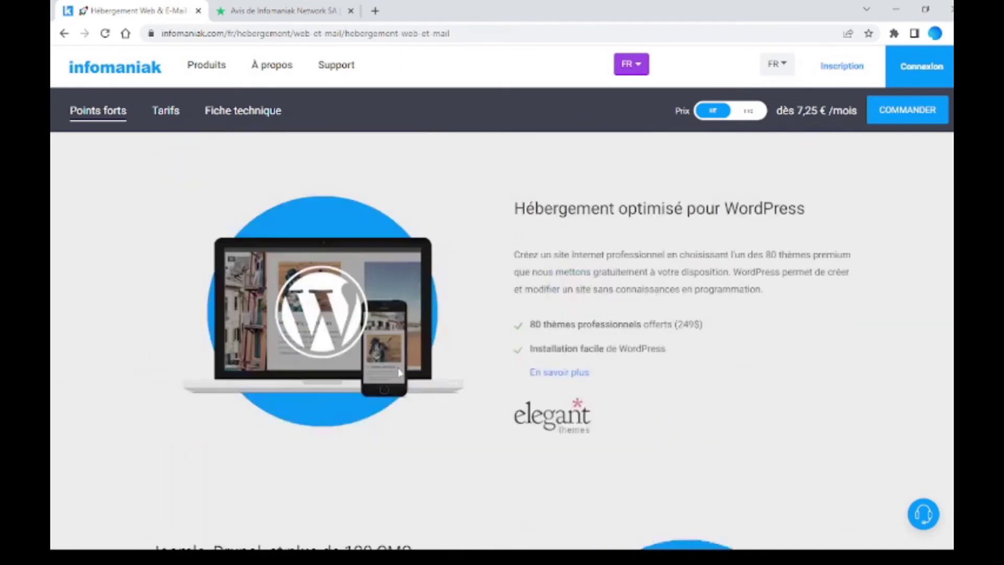
scroll(401, 372, "down", 2)
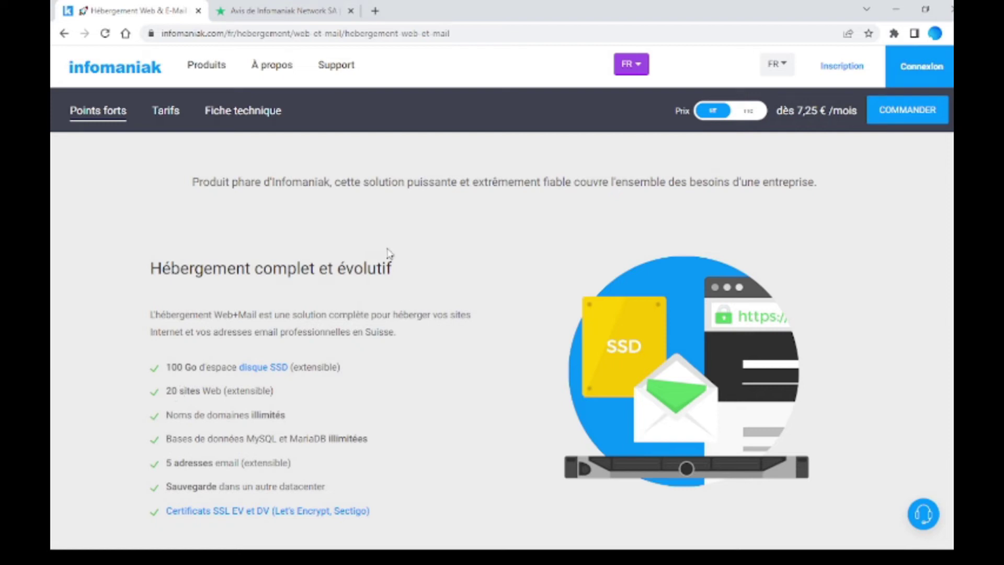
left_click(169, 116)
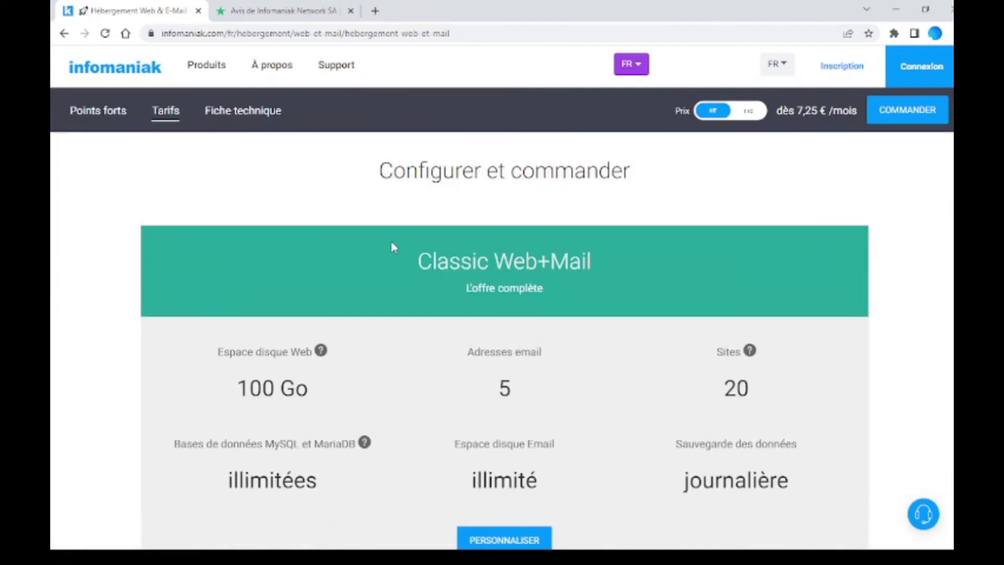
scroll(390, 241, "down", 1)
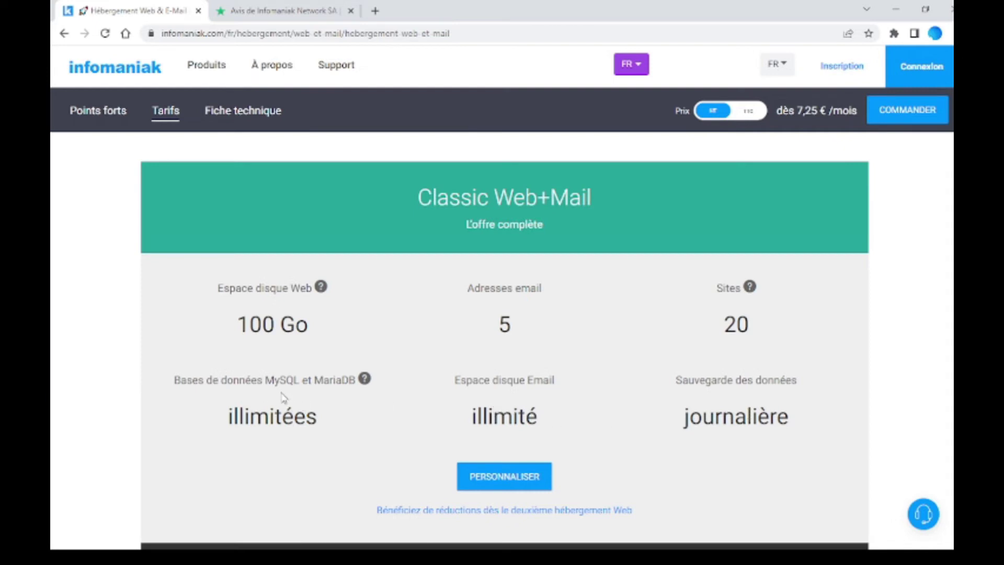
mouse_move(366, 382)
left_click_drag(181, 380, 353, 380)
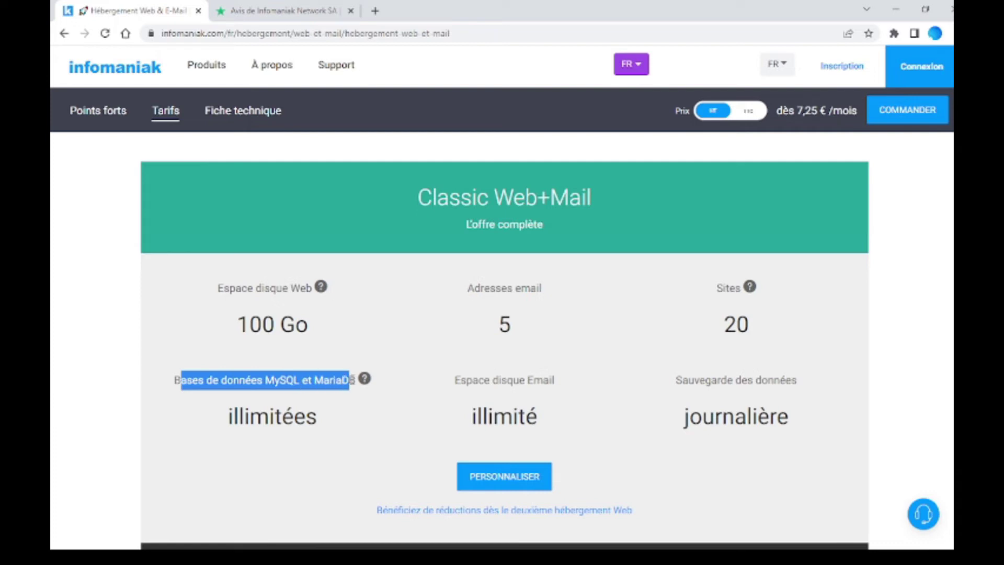
left_click(303, 410)
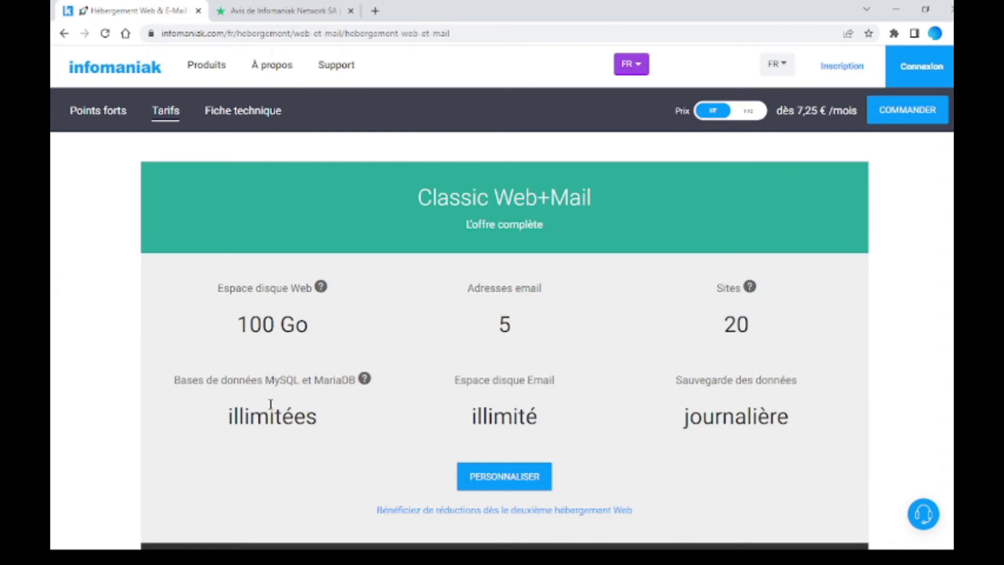
Step: Display the hosting price including tax (TTC) and start an order for the Web+Mail hosting
scroll(782, 416, "up", 10)
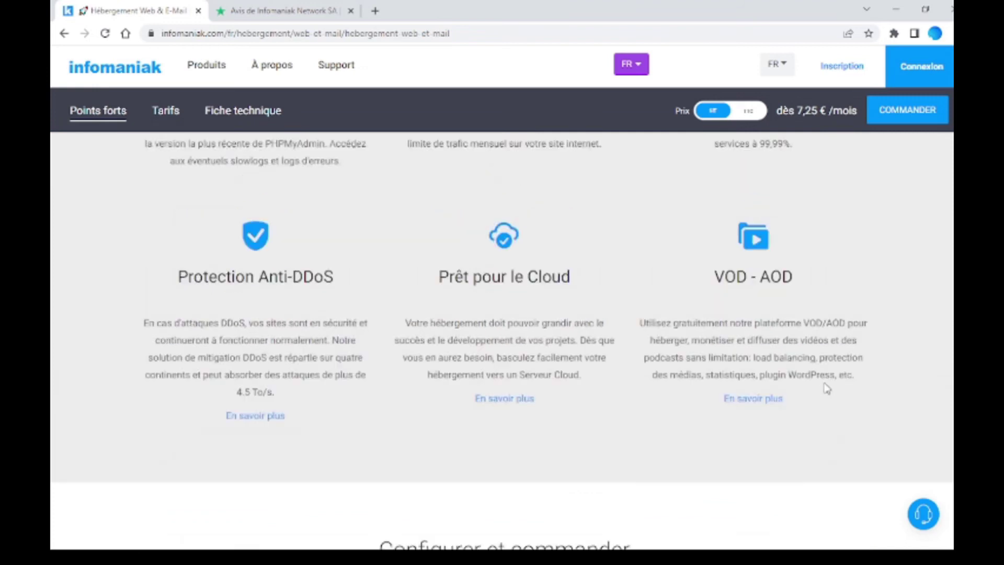
scroll(842, 378, "up", 5)
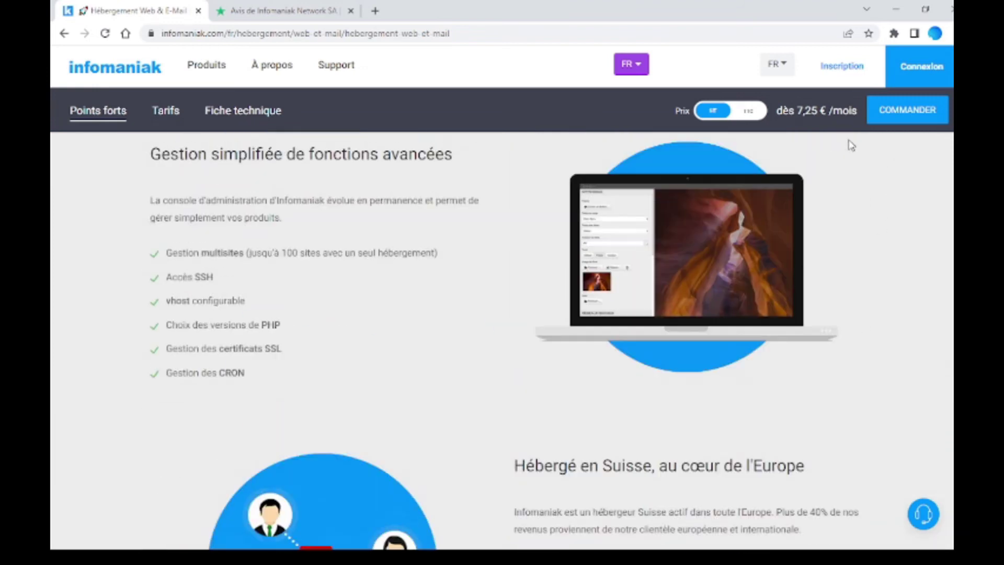
left_click(746, 111)
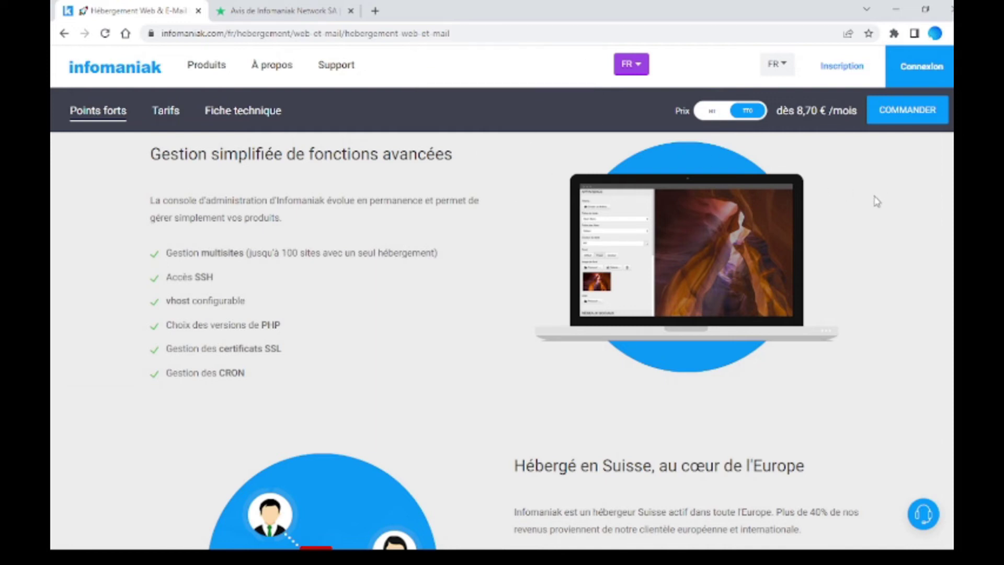
scroll(883, 194, "up", 1)
left_click(910, 115)
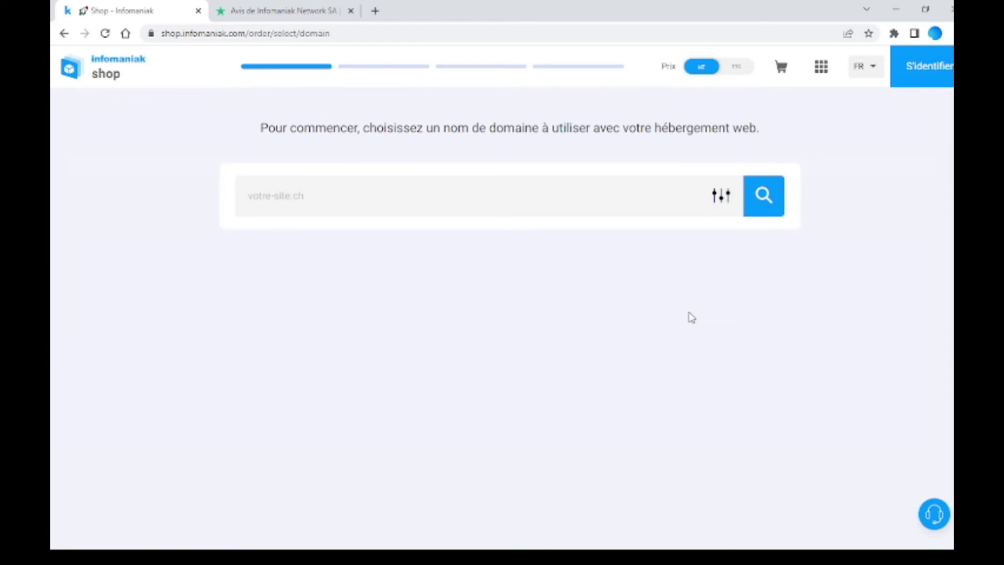
Step: Search for the domain name monbeunomdedomaine.fr to use with the web hosting
left_click(333, 195)
type("monbeunomdedo")
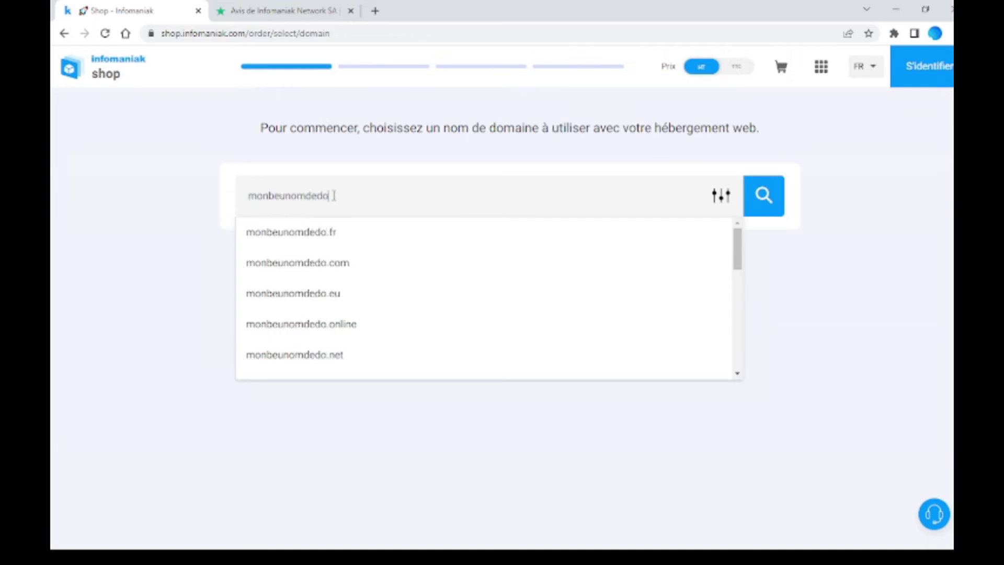
type("maine")
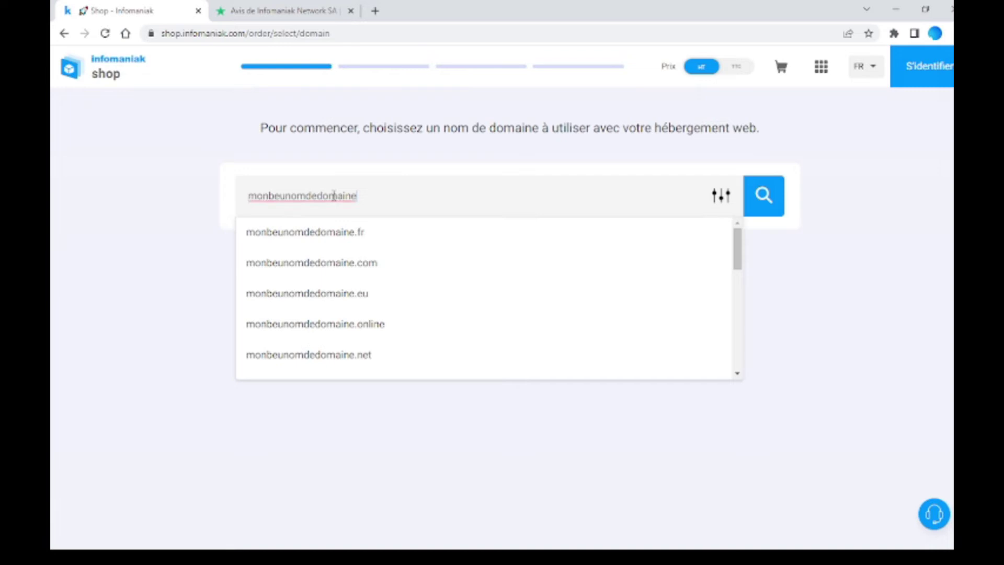
left_click(334, 232)
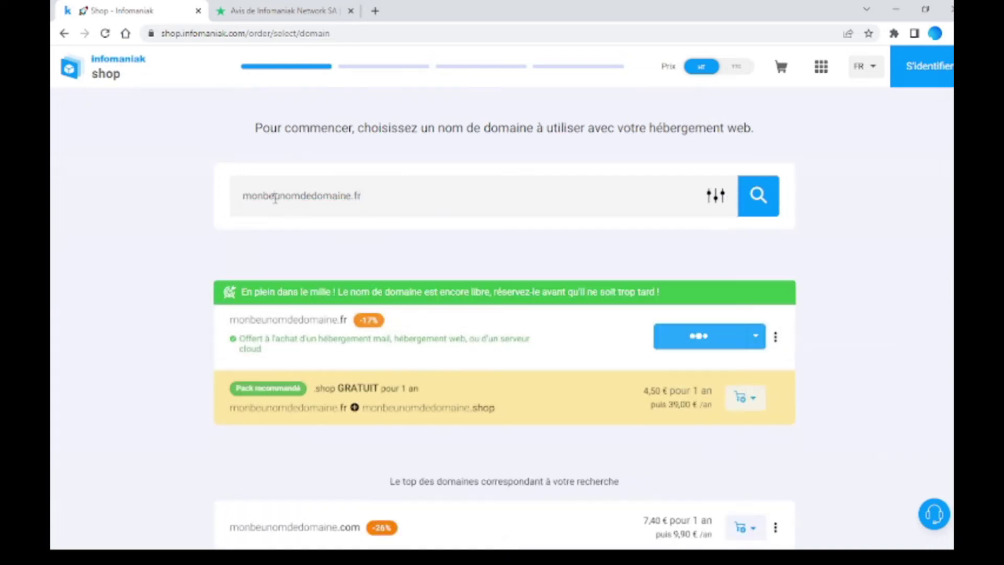
Step: Correct the domain search to monbeaunomdedomaine.fr, select that domain and proceed to the next order stage
left_click(274, 198)
type("a")
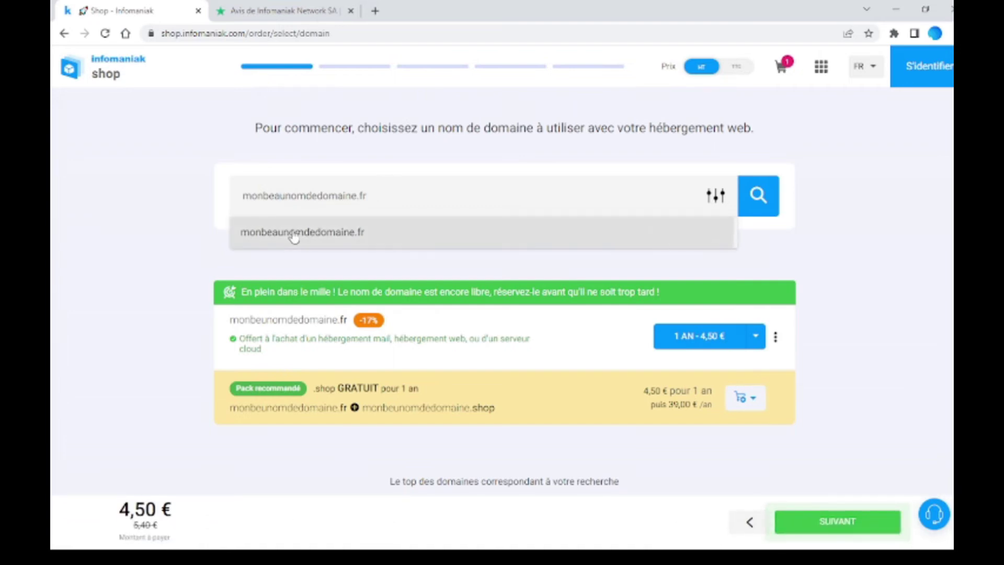
left_click(294, 236)
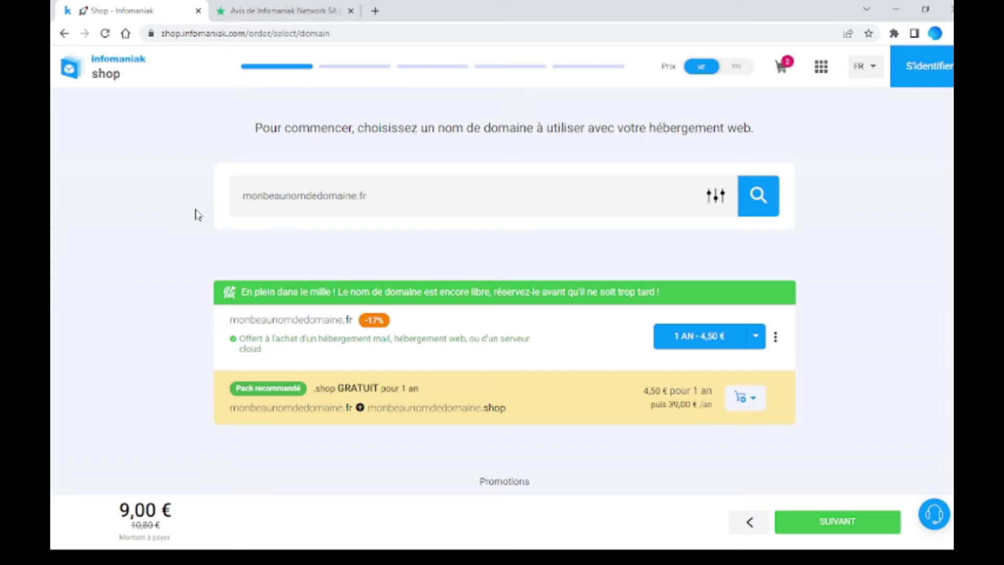
scroll(841, 432, "down", 2)
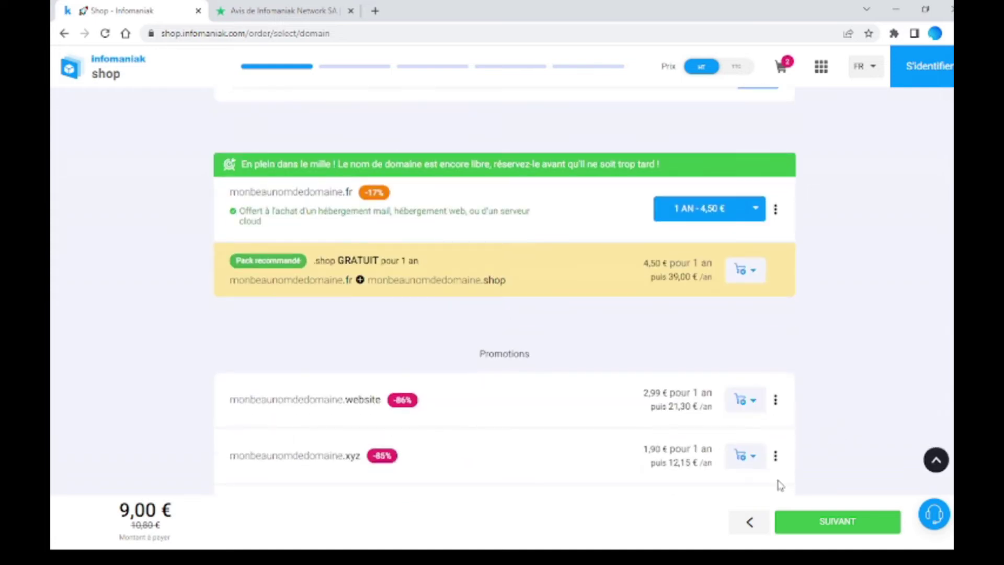
left_click(852, 526)
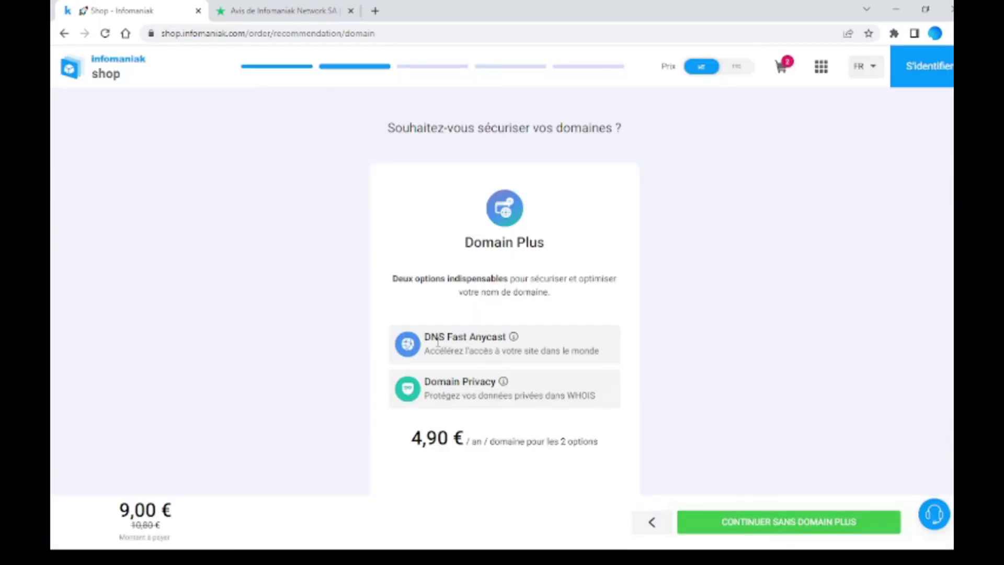
Step: Examine the Domain Plus offer, highlighting its yearly price per domain and the Domain Privacy option
scroll(534, 360, "down", 1)
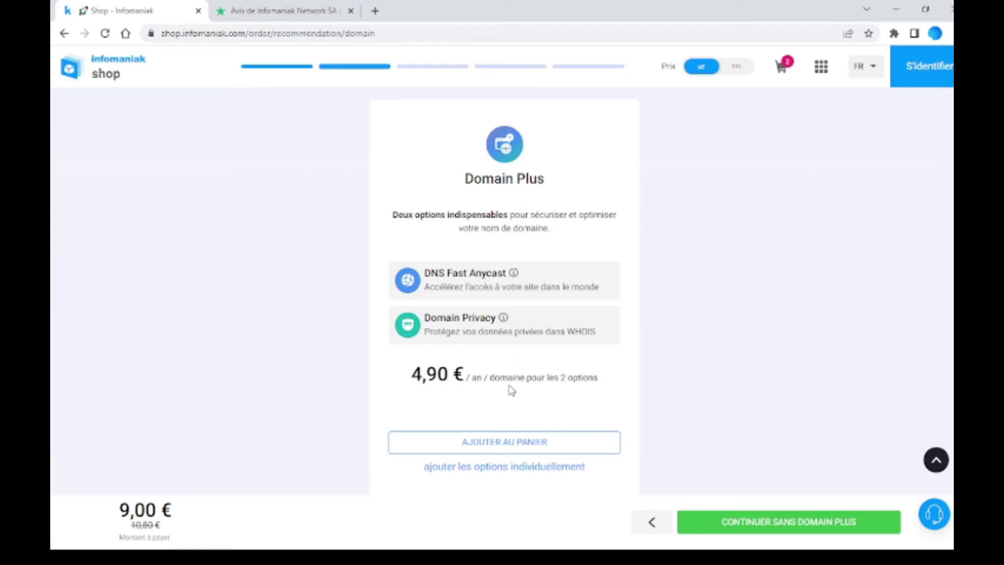
left_click_drag(410, 377, 462, 374)
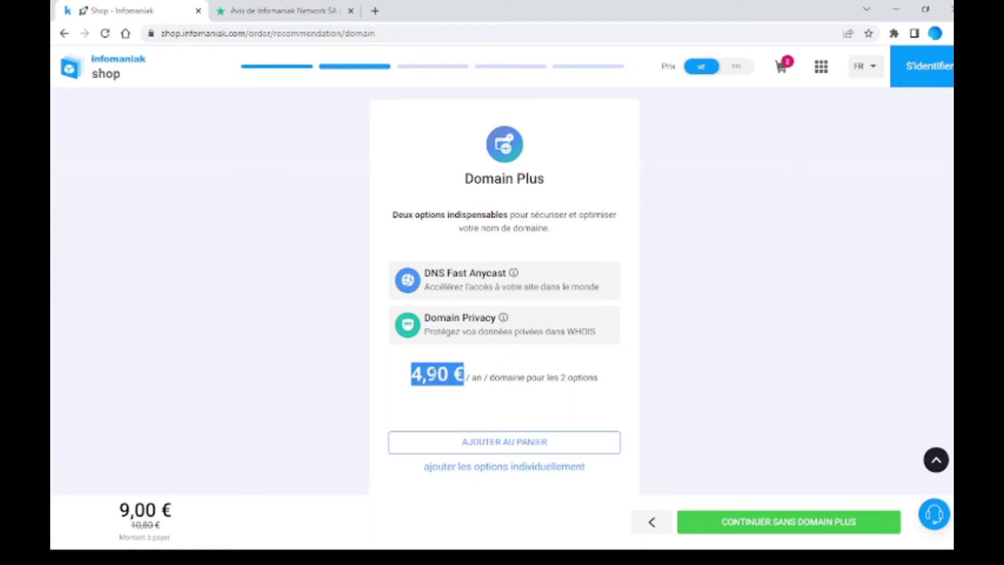
left_click(434, 375)
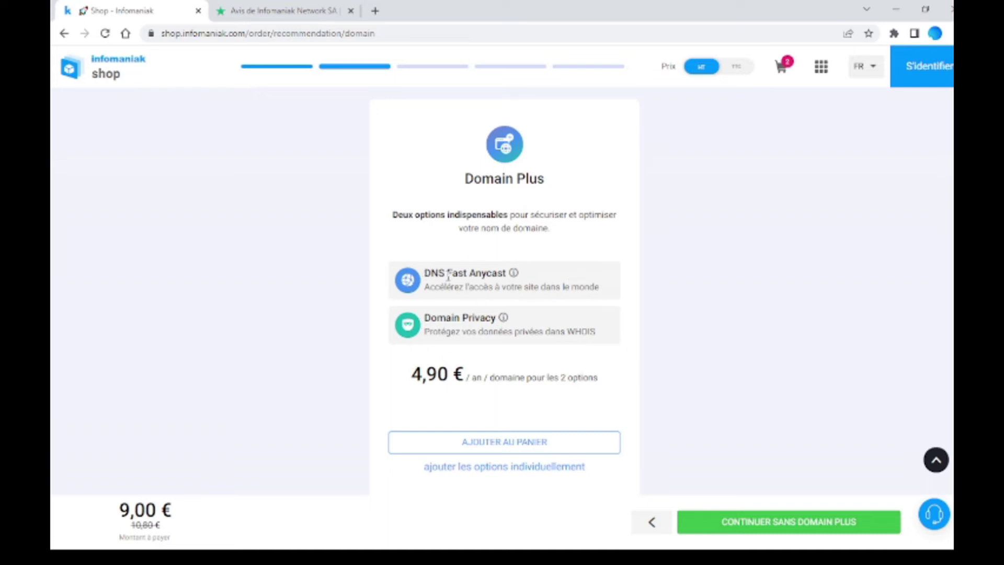
scroll(594, 333, "down", 1)
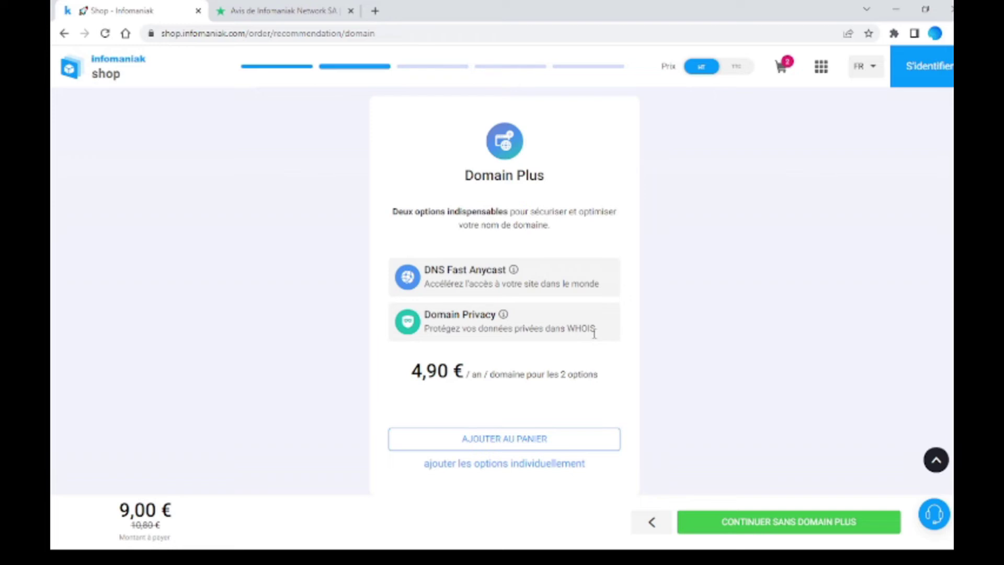
left_click_drag(423, 330, 506, 325)
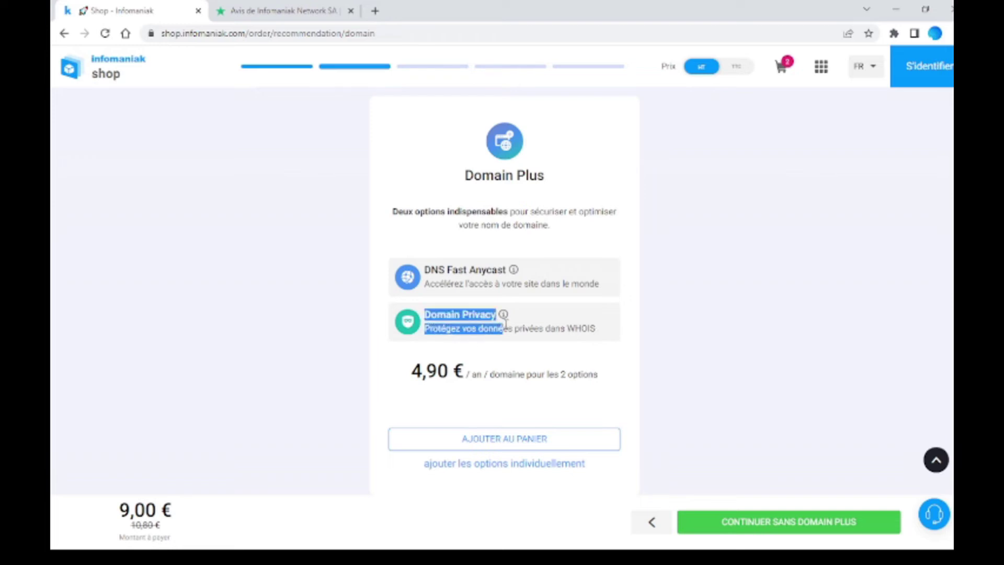
left_click(557, 326)
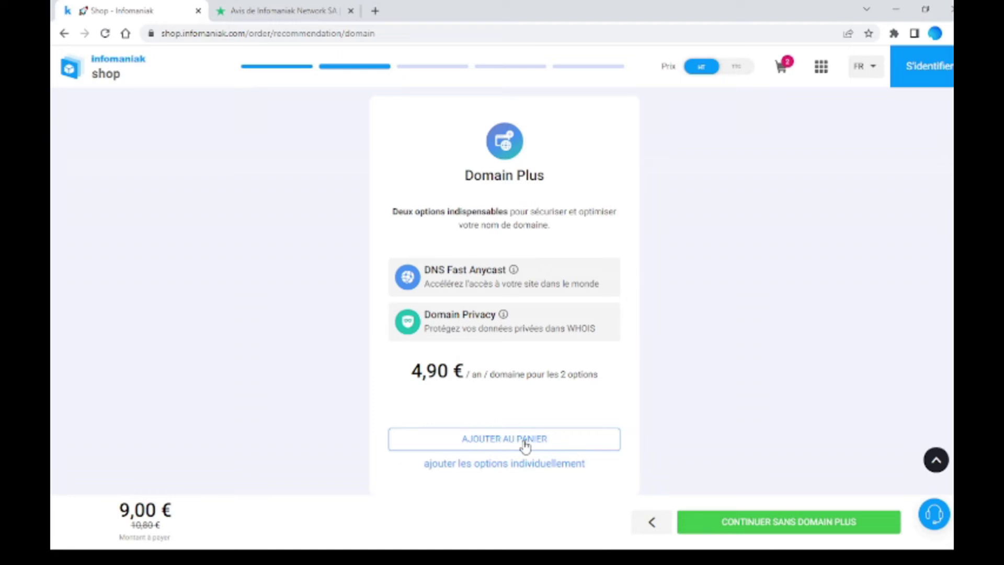
Step: Continue the order without Domain Plus and compare the Web starter, Hébergement Web and Serveur Cloud managé plans
left_click(793, 528)
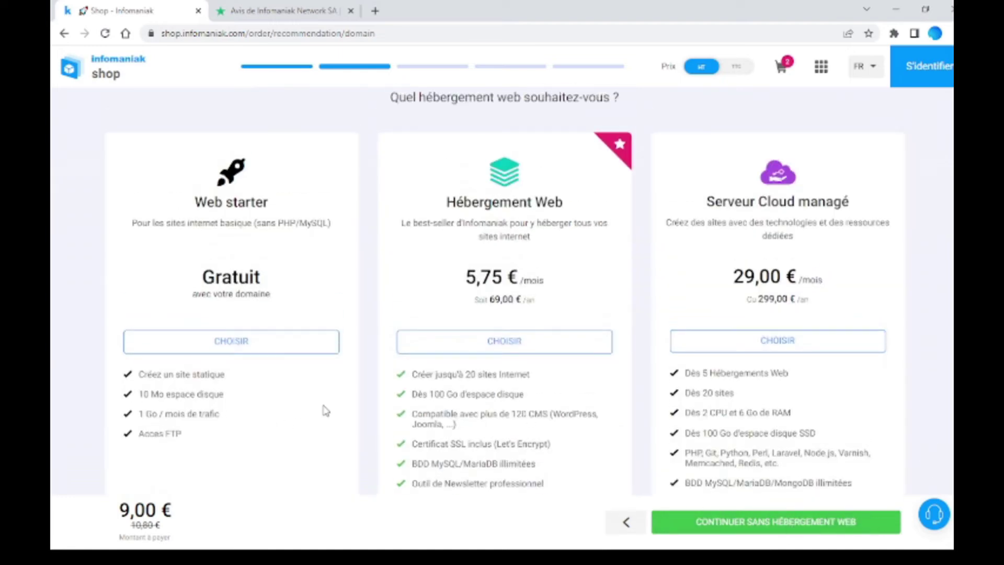
scroll(477, 363, "down", 2)
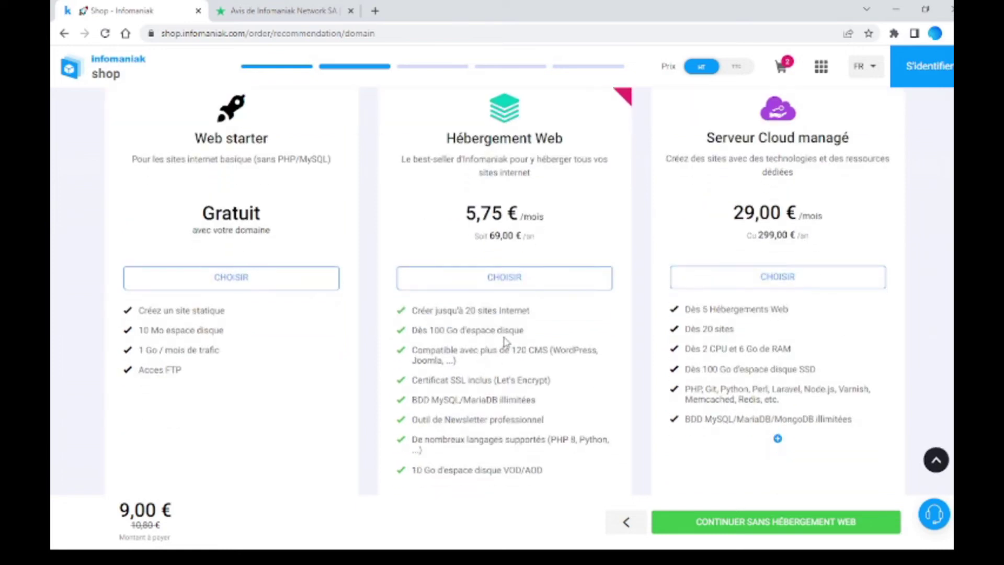
scroll(496, 372, "up", 2)
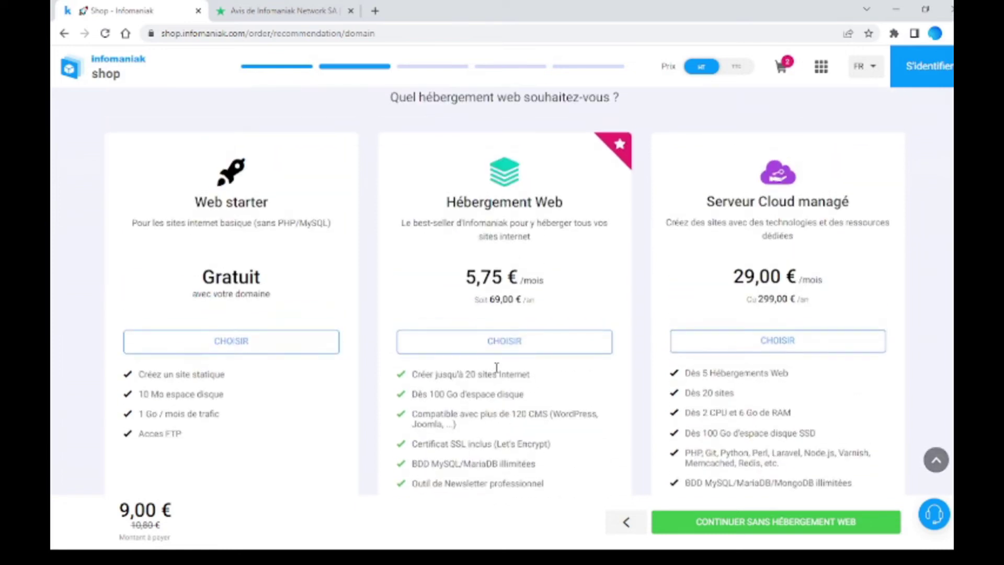
Step: Examine the features included in the Web starter, Hébergement Web and Serveur Cloud managé plans
scroll(496, 373, "down", 2)
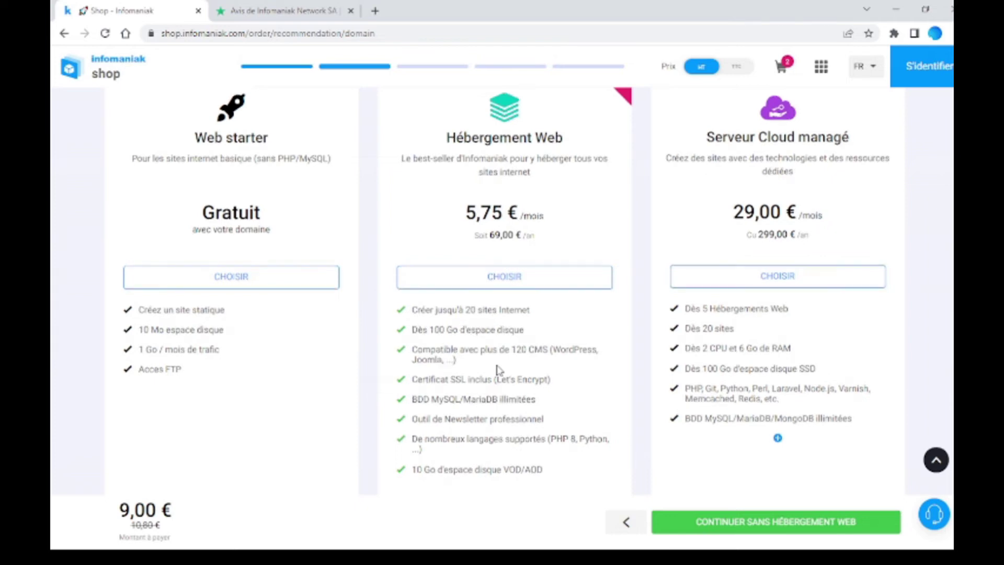
scroll(498, 370, "down", 2)
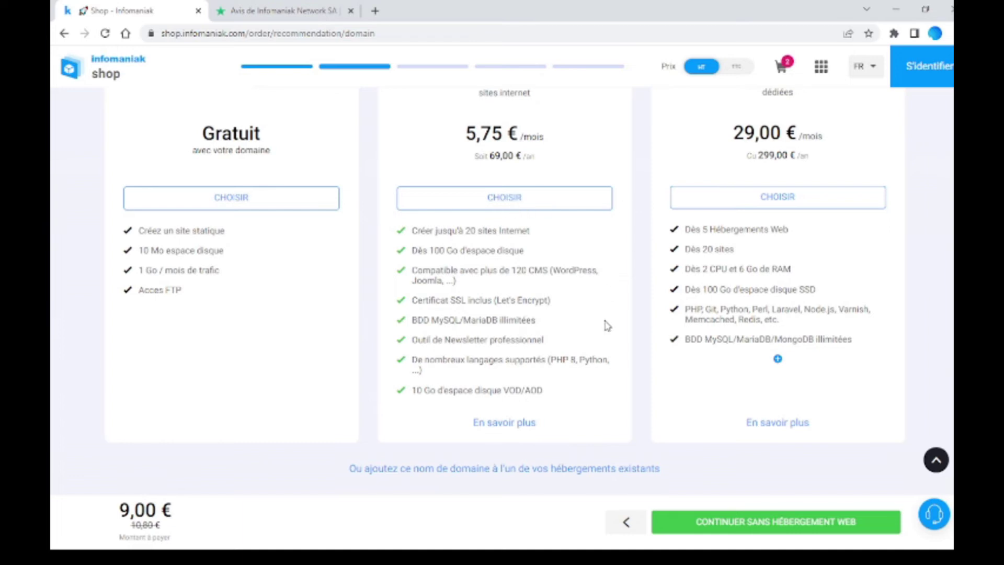
scroll(603, 324, "up", 1)
scroll(605, 327, "down", 1)
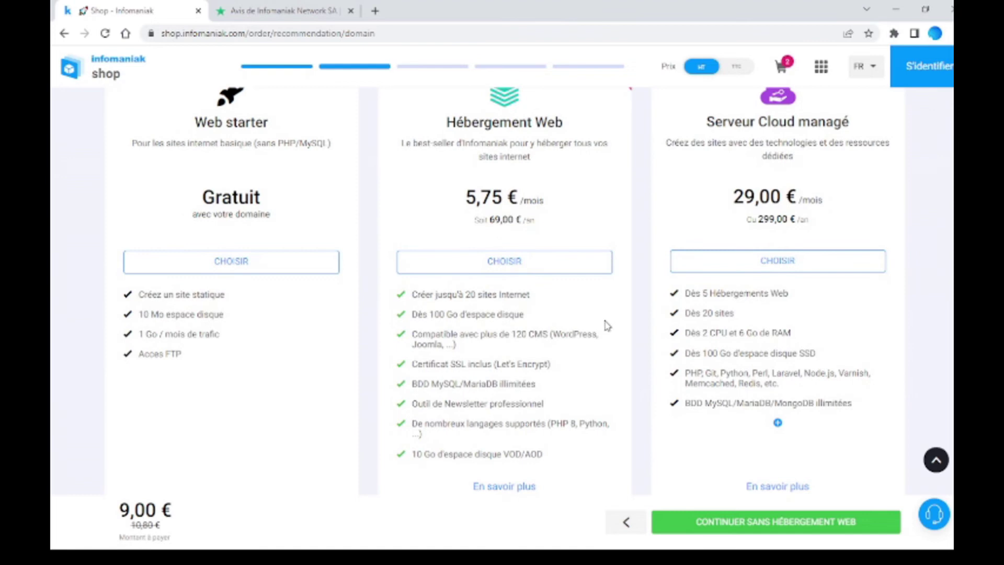
scroll(605, 326, "up", 1)
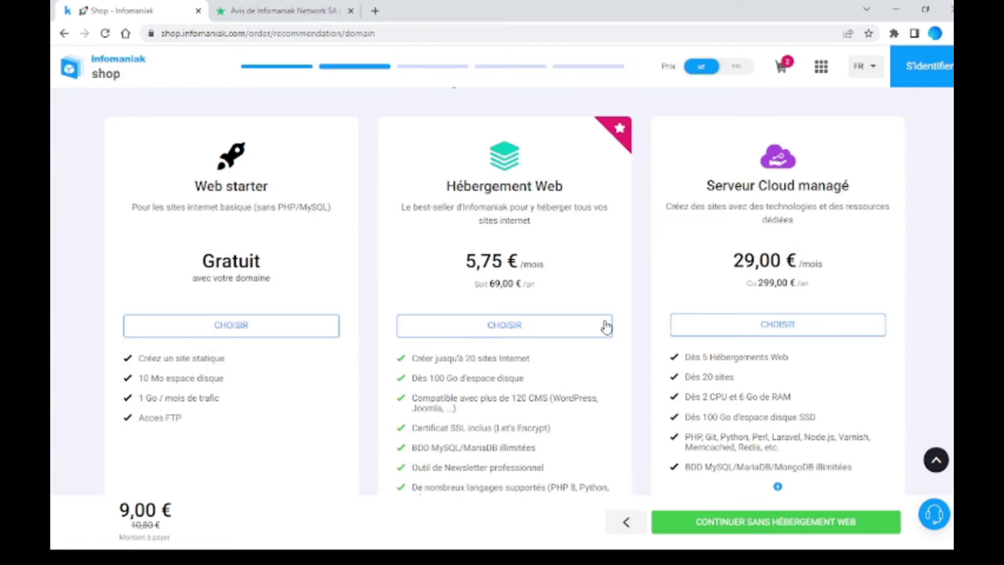
scroll(619, 350, "down", 1)
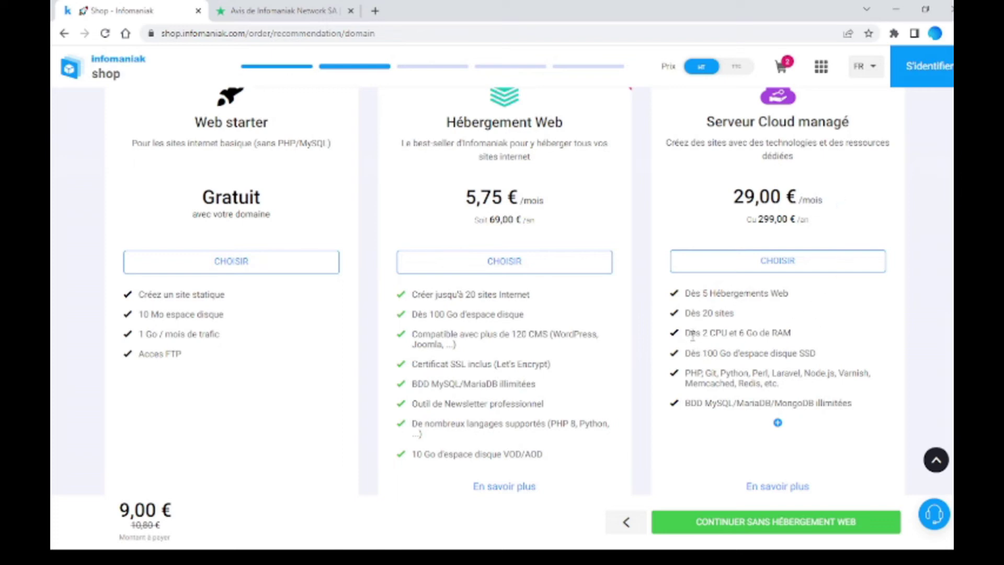
Step: Highlight the Serveur Cloud managé CPU specification and compare the prices of Hébergement Web and Serveur Cloud managé
left_click_drag(684, 332, 728, 332)
left_click(730, 332)
left_click_drag(465, 206, 539, 202)
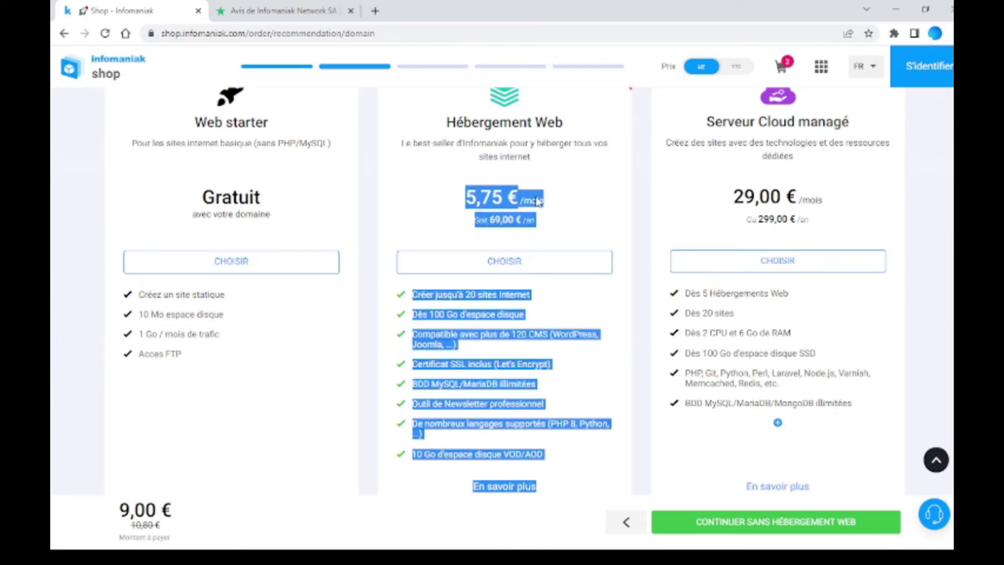
left_click(578, 206)
left_click_drag(734, 198, 826, 216)
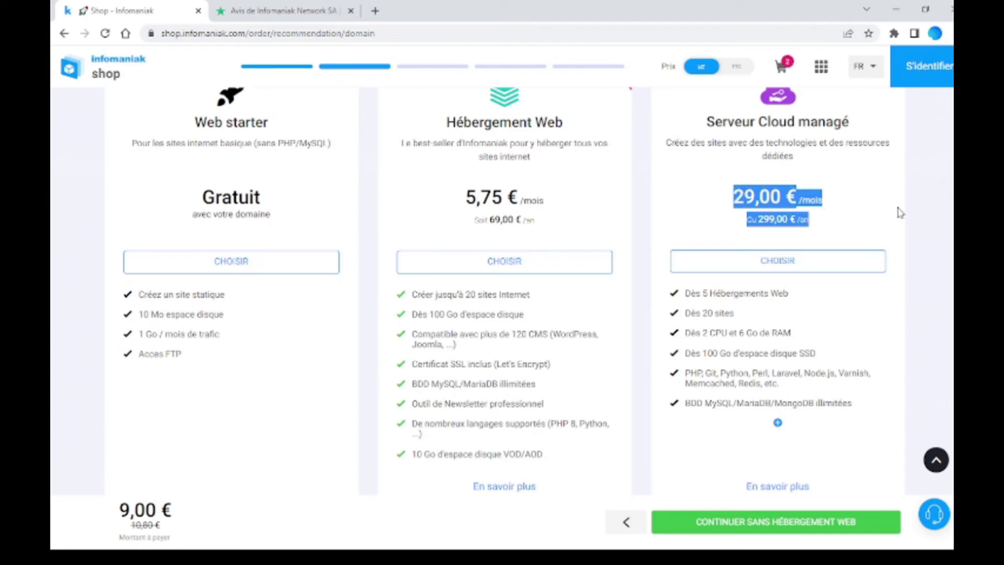
left_click(880, 184)
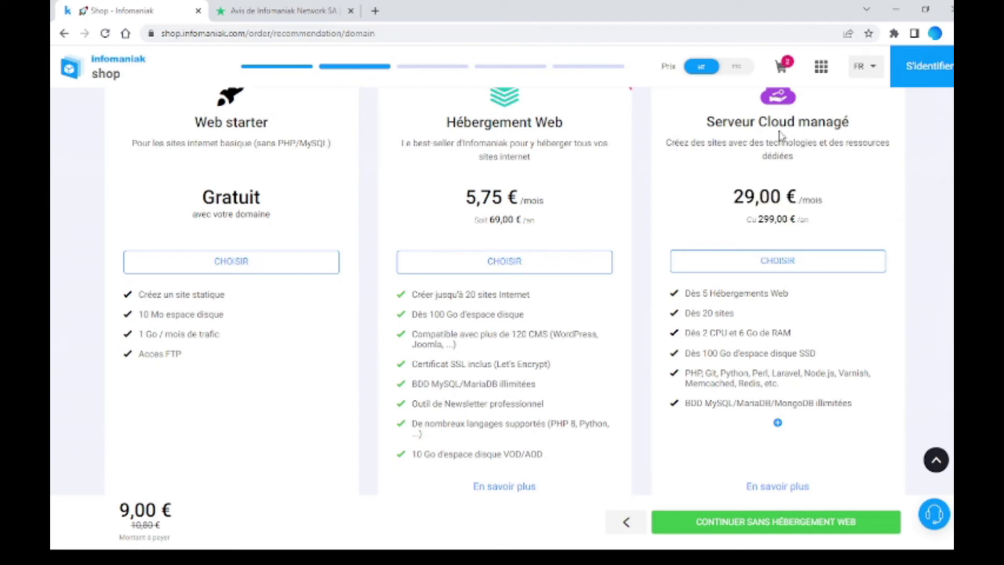
scroll(769, 157, "up", 1)
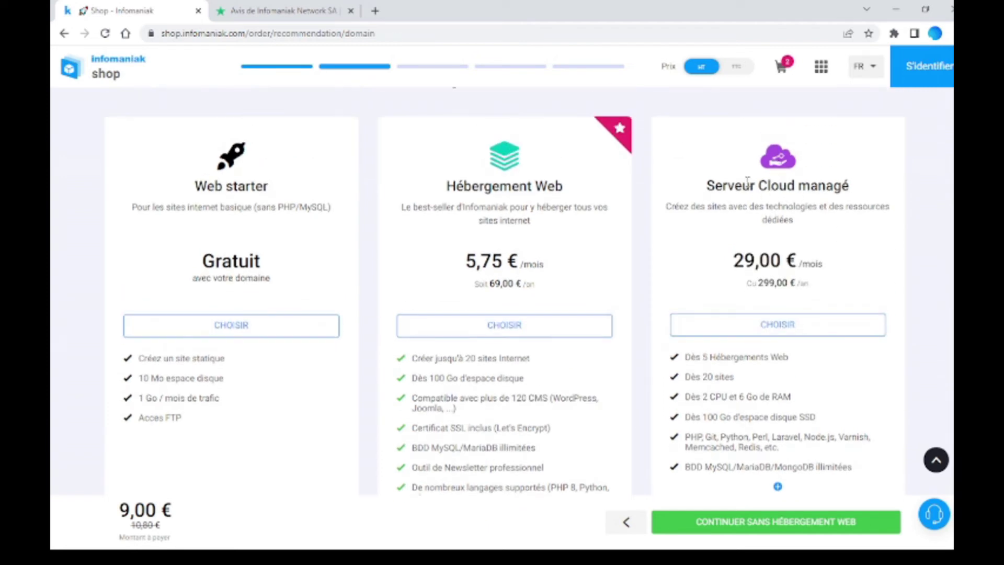
scroll(747, 183, "down", 1)
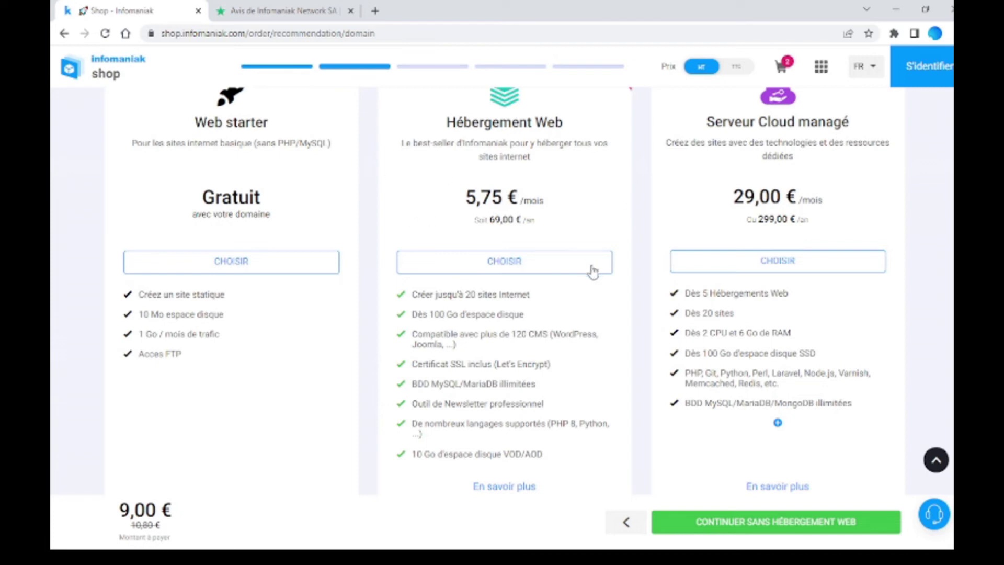
Step: Choose the Hébergement Web plan for the order and check its selection among the hosting offers
left_click(491, 262)
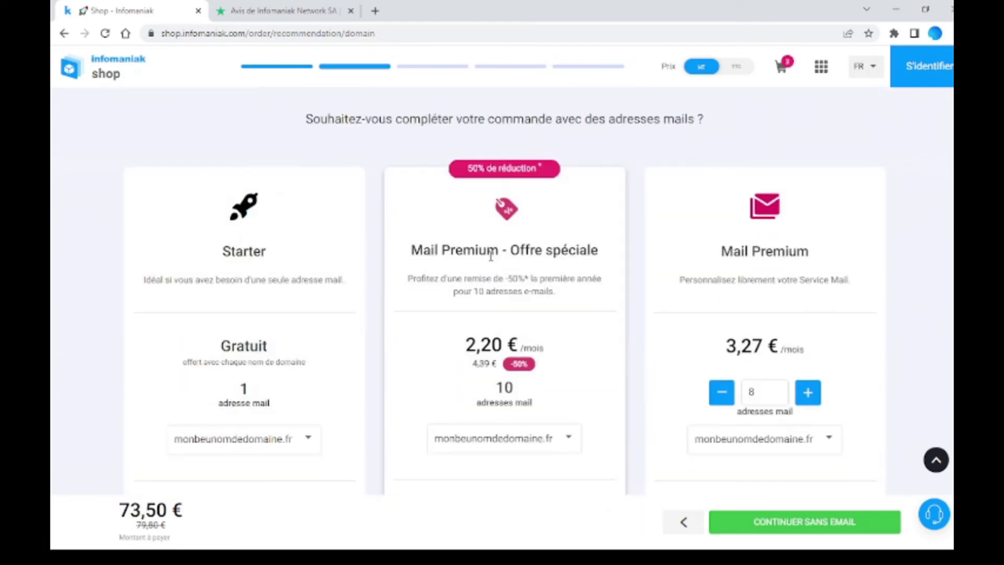
scroll(478, 261, "up", 10)
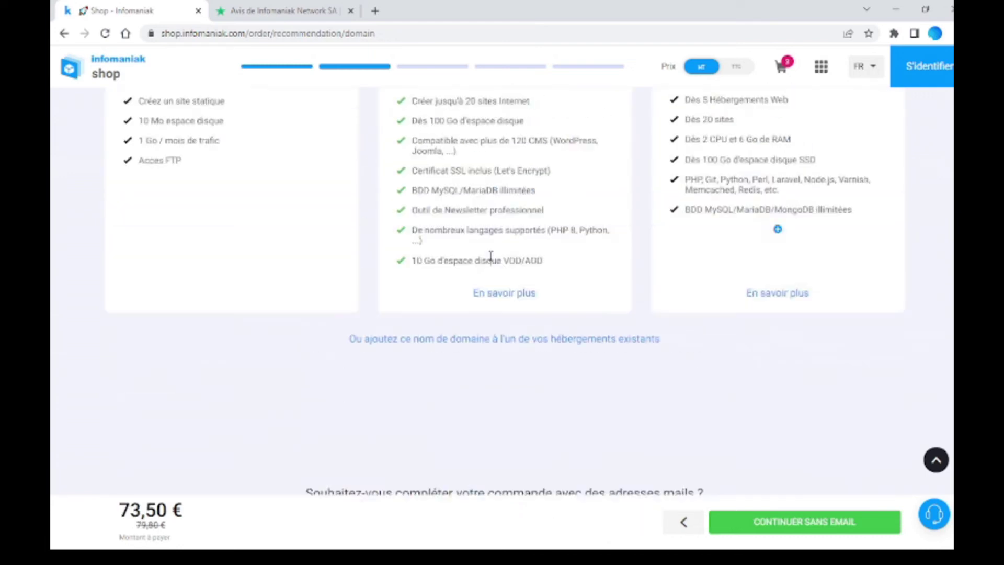
scroll(538, 282, "down", 4)
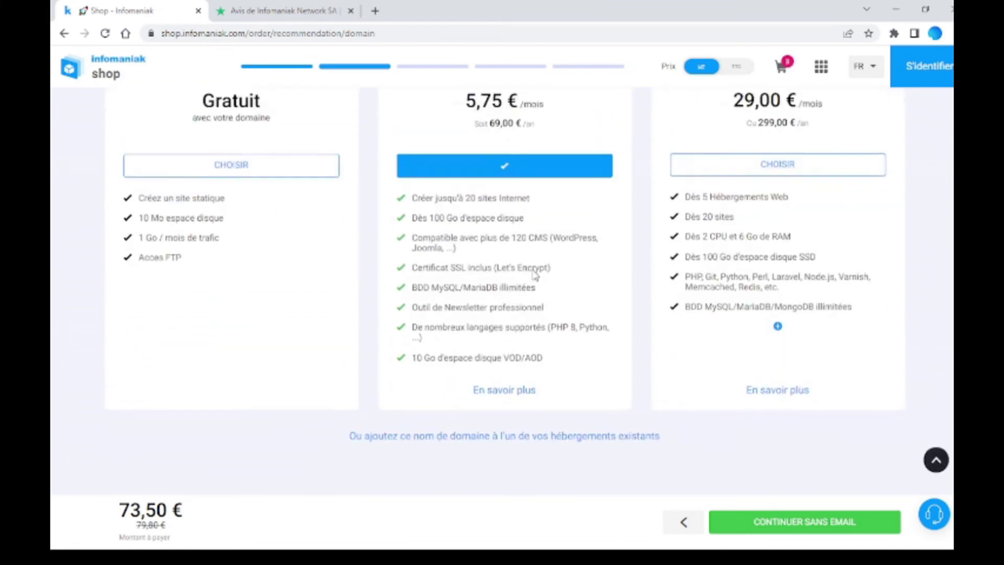
scroll(533, 275, "up", 3)
left_click(534, 275)
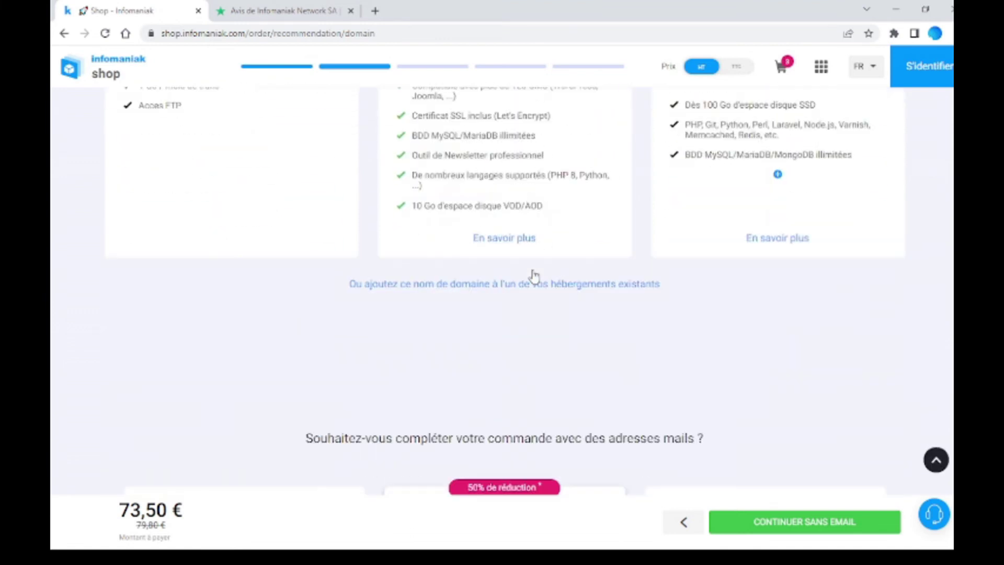
scroll(534, 275, "down", 1)
scroll(534, 275, "up", 6)
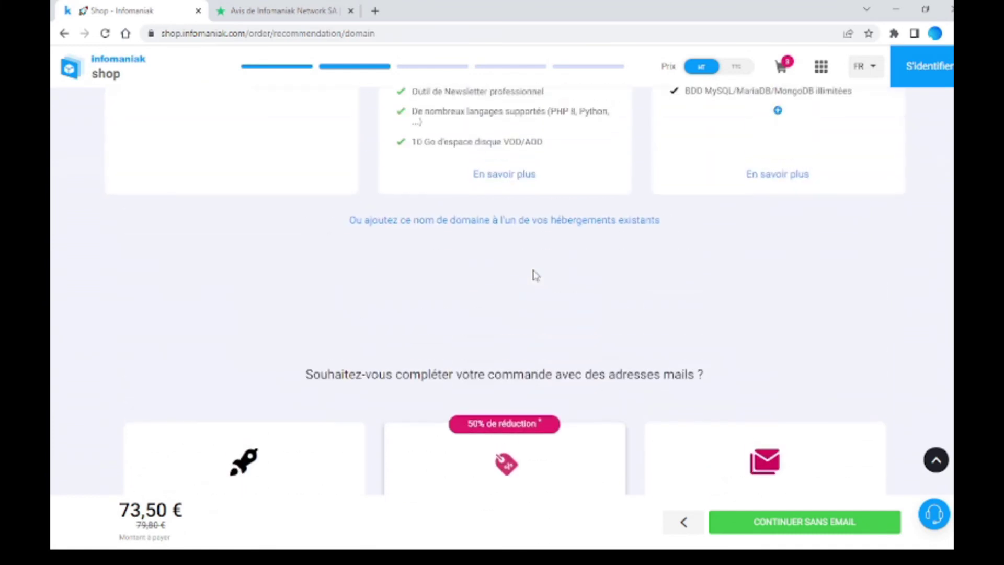
Step: Compare the Starter, Mail Premium - Offre spéciale and Mail Premium email offers, and continue the order without email
scroll(535, 275, "down", 5)
scroll(533, 275, "down", 2)
scroll(526, 303, "down", 3)
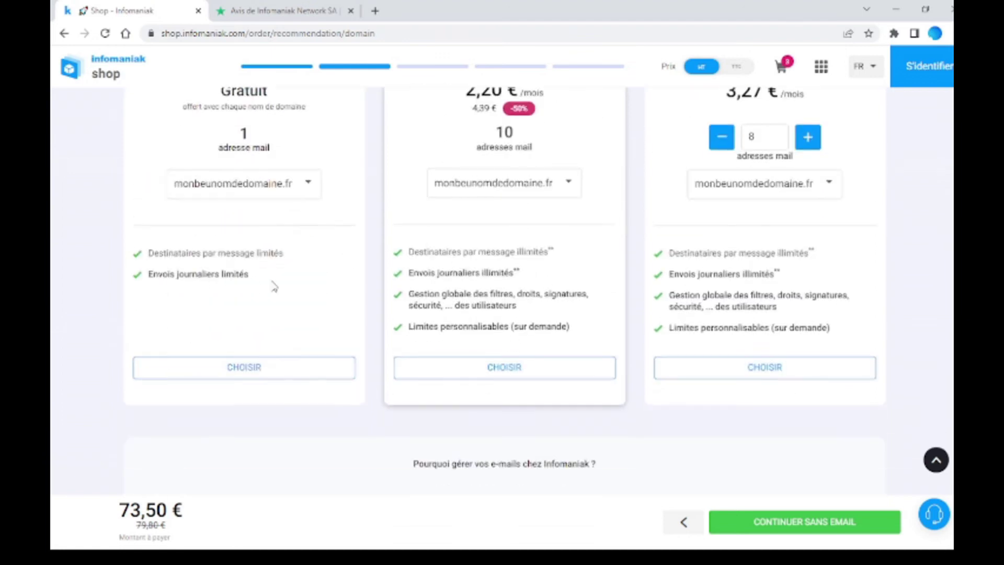
scroll(261, 285, "up", 1)
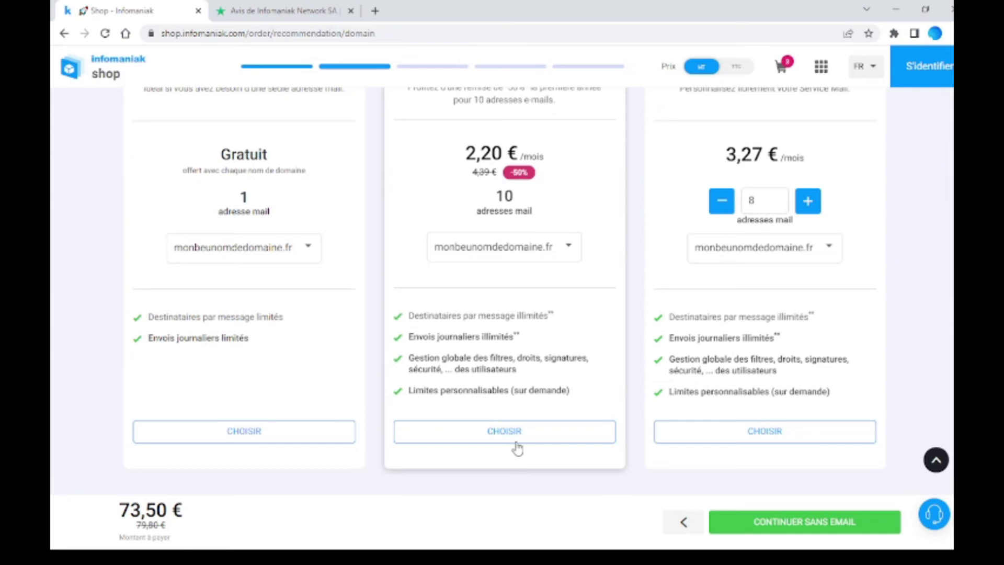
scroll(259, 413, "up", 2)
scroll(298, 292, "down", 1)
scroll(299, 301, "down", 2)
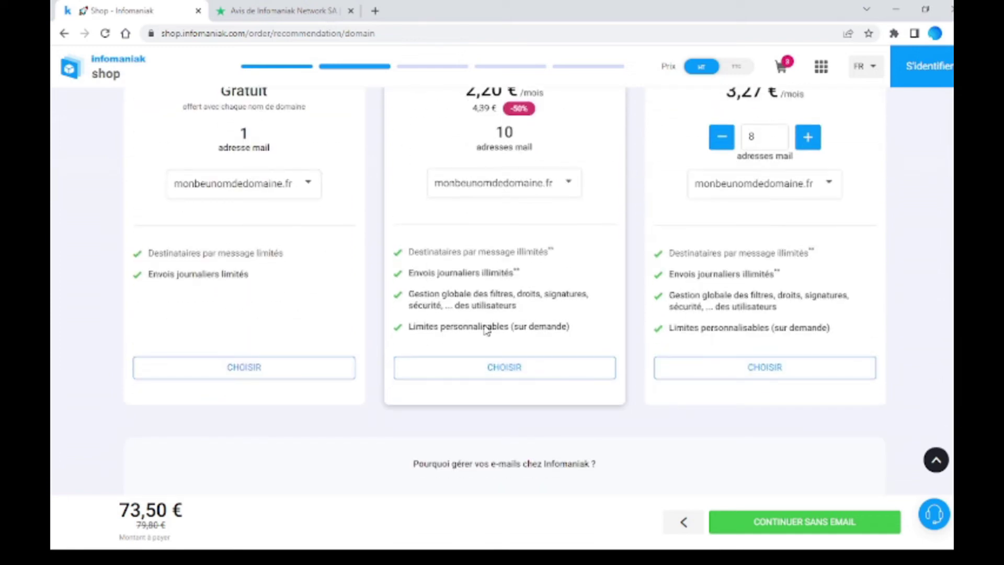
scroll(587, 405, "up", 3)
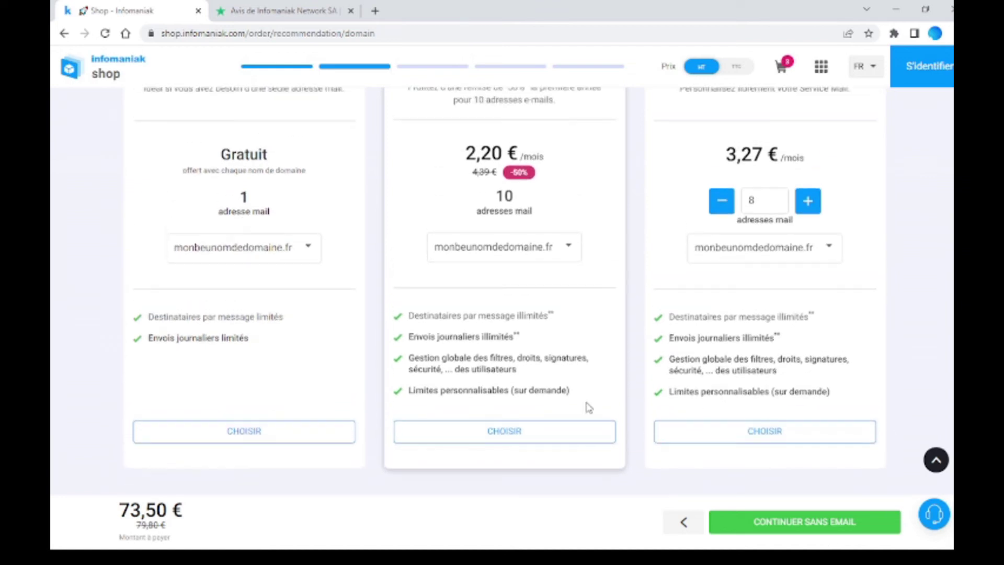
scroll(446, 380, "down", 2)
left_click(814, 523)
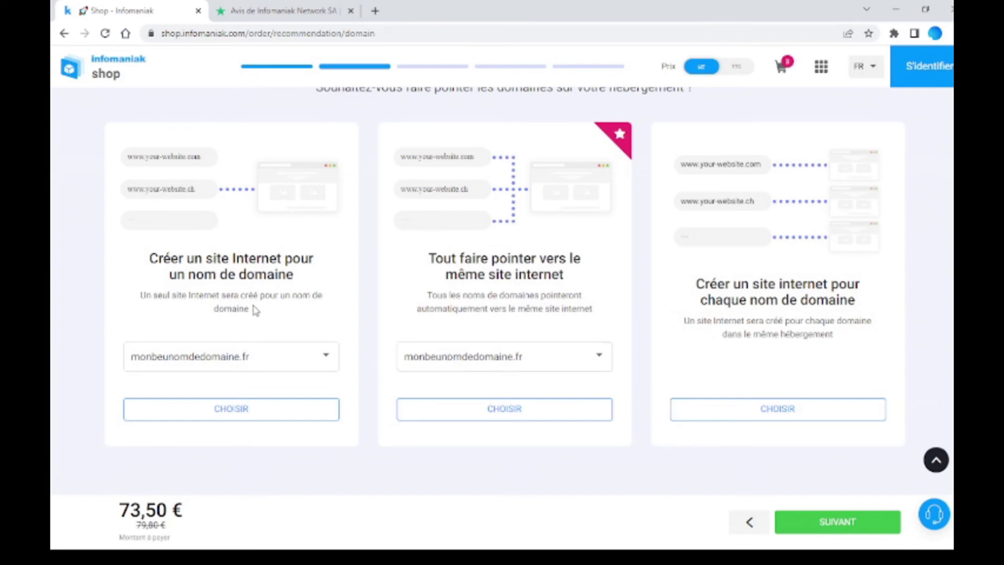
Step: Review the domain pointing options, choose to create one website for monbeunomdedomaine.fr and continue to the account stage
scroll(282, 321, "up", 1)
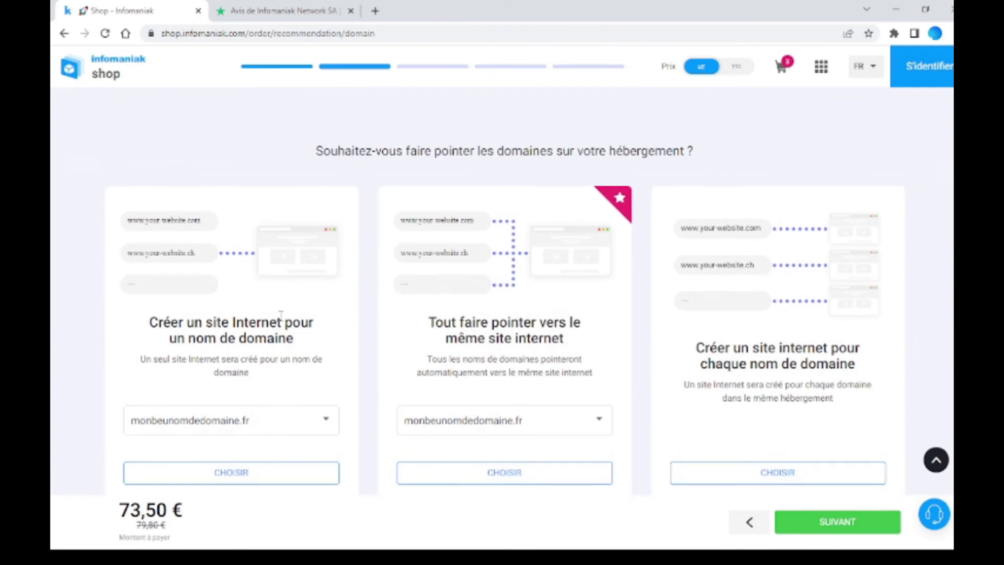
scroll(283, 321, "down", 1)
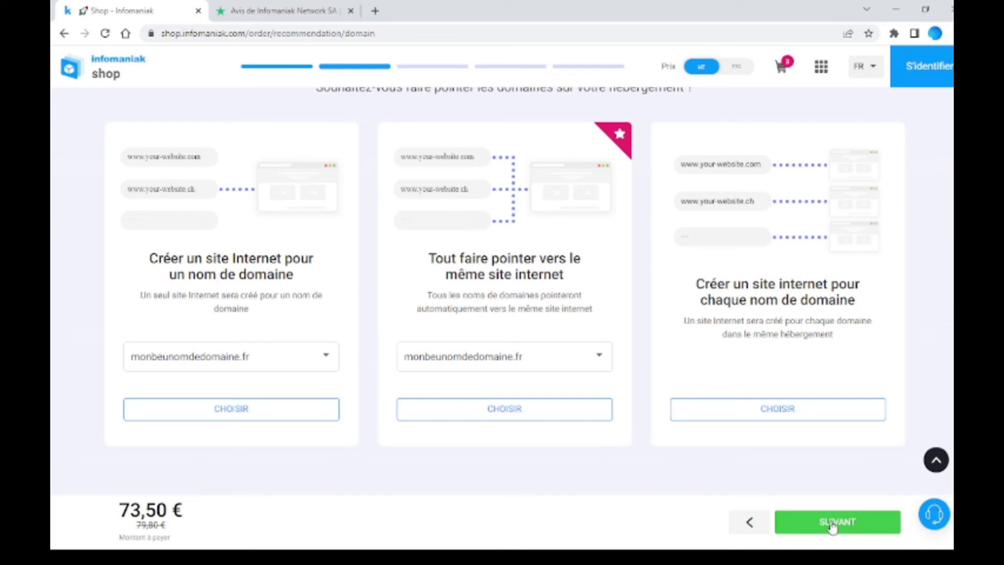
left_click(854, 529)
left_click(227, 409)
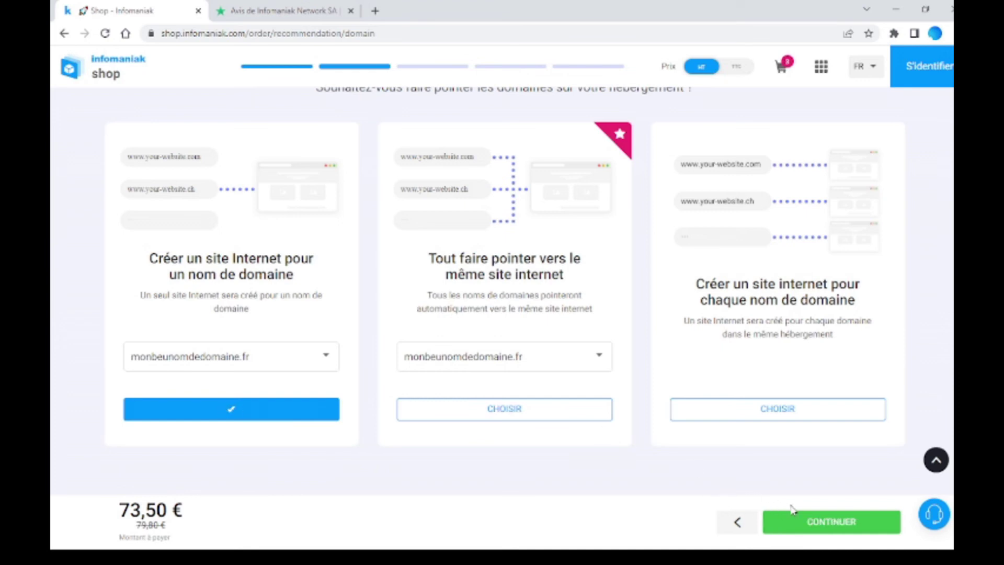
left_click(818, 525)
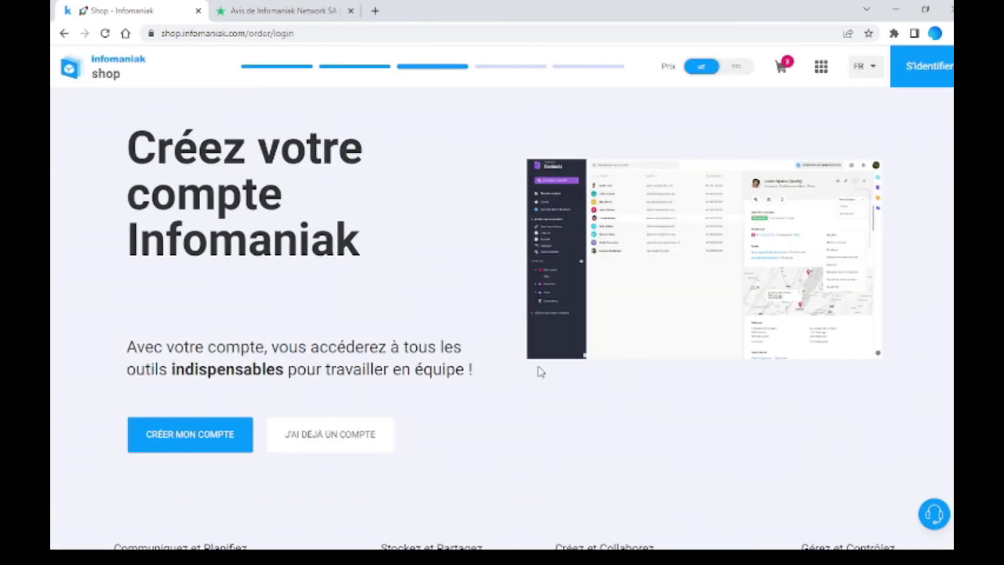
Step: Examine the Infomaniak account creation page, including its sign-up options and the tools offered with an account
scroll(560, 372, "down", 2)
scroll(278, 359, "up", 2)
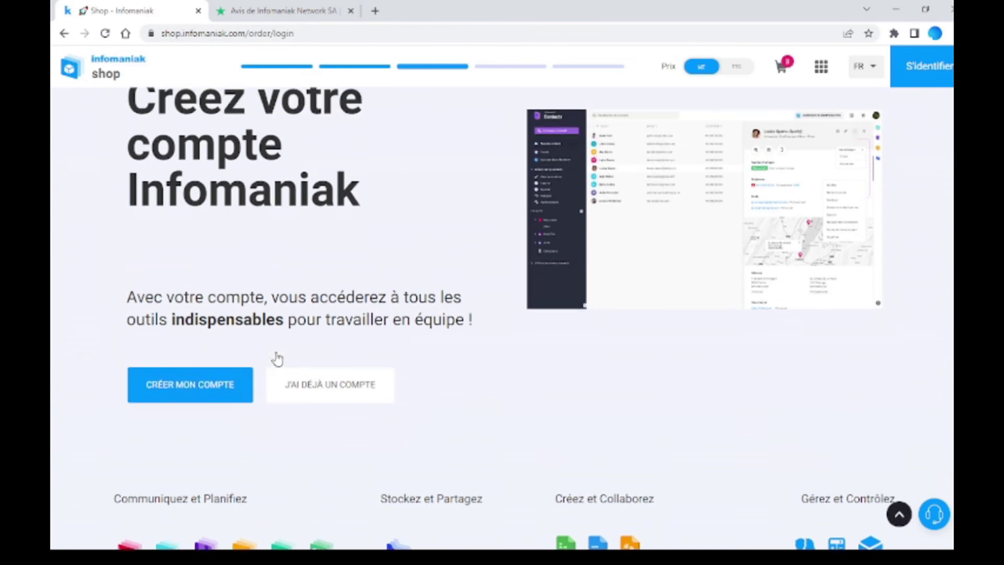
scroll(278, 359, "down", 1)
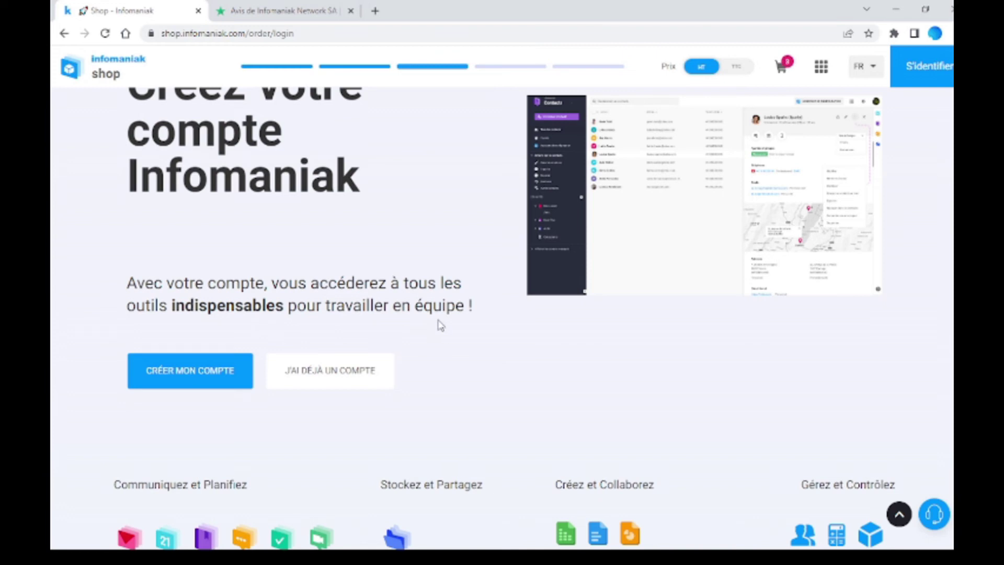
scroll(432, 329, "up", 2)
scroll(432, 331, "down", 3)
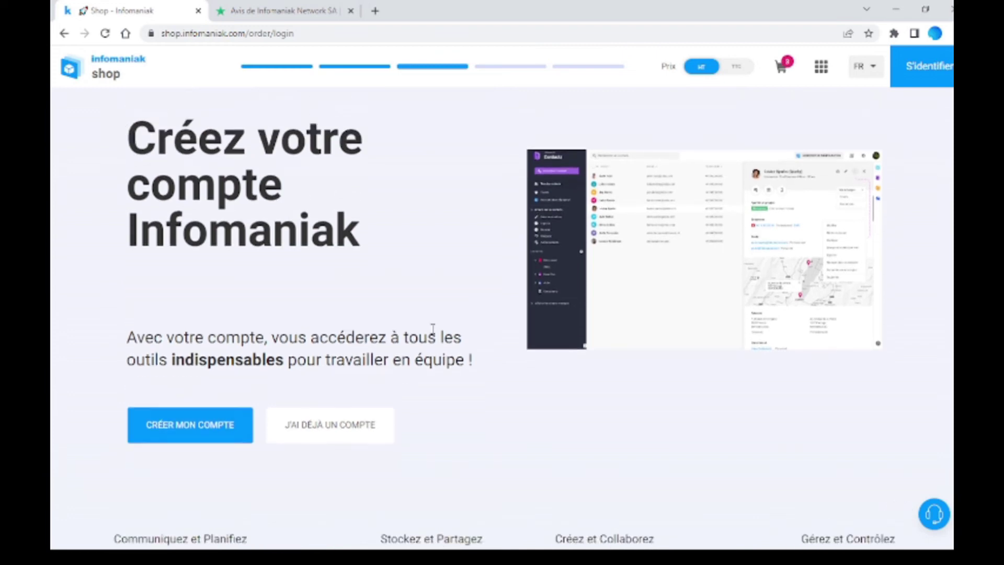
scroll(433, 331, "up", 3)
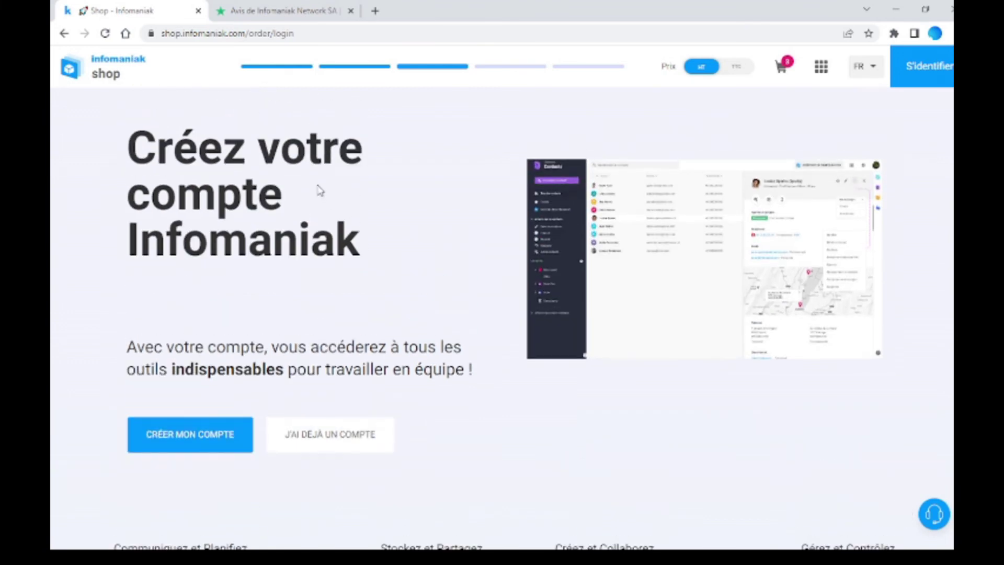
Step: Switch to the Trustpilot page for Infomaniak Network SA and examine its overall rating, score breakdown and customer reviews
left_click(299, 18)
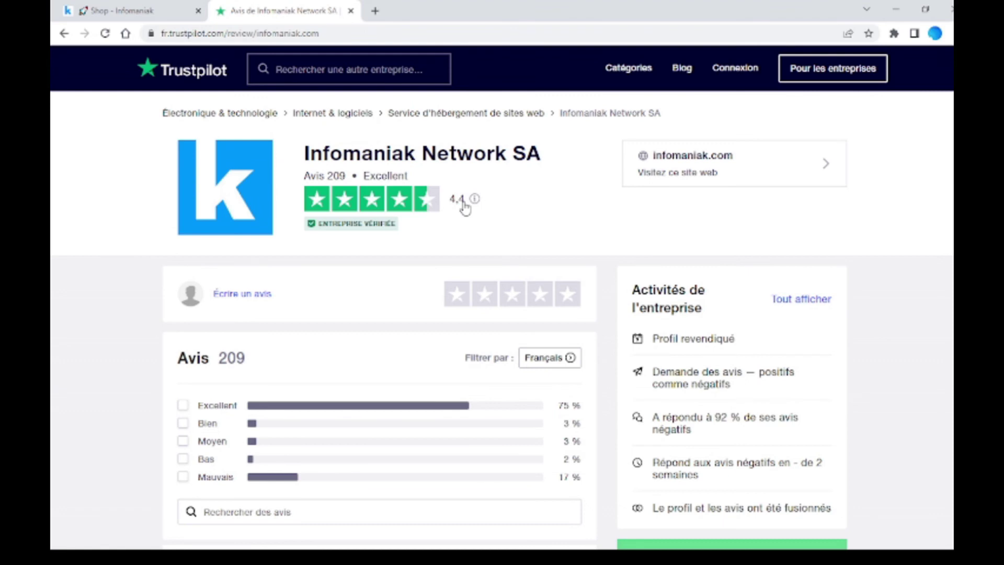
scroll(464, 207, "down", 1)
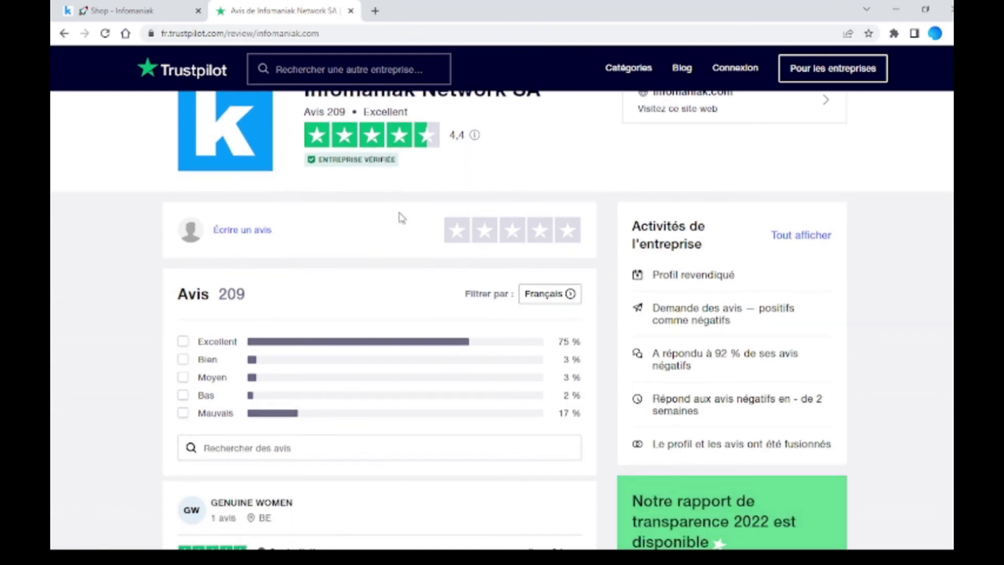
scroll(370, 232, "up", 1)
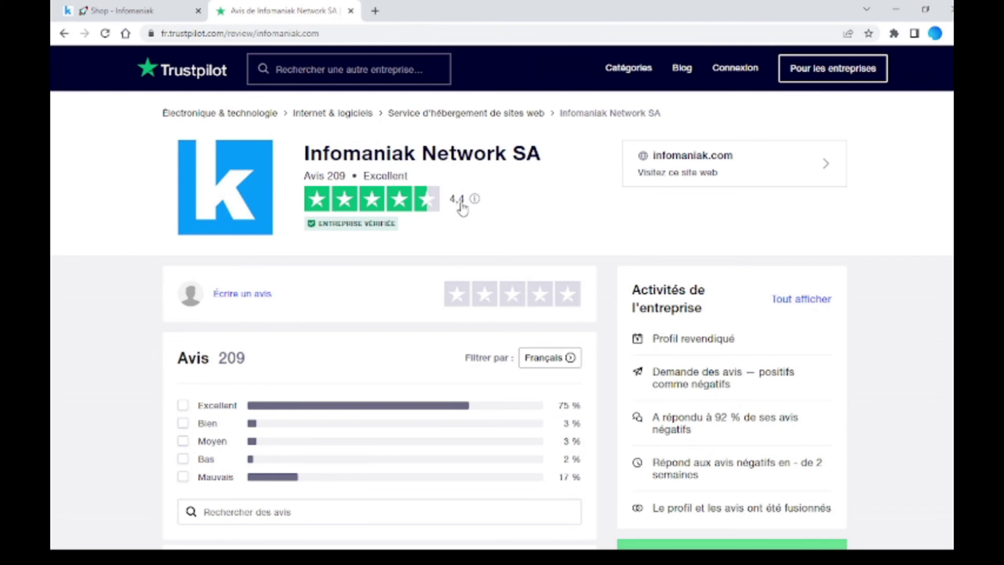
scroll(462, 207, "down", 3)
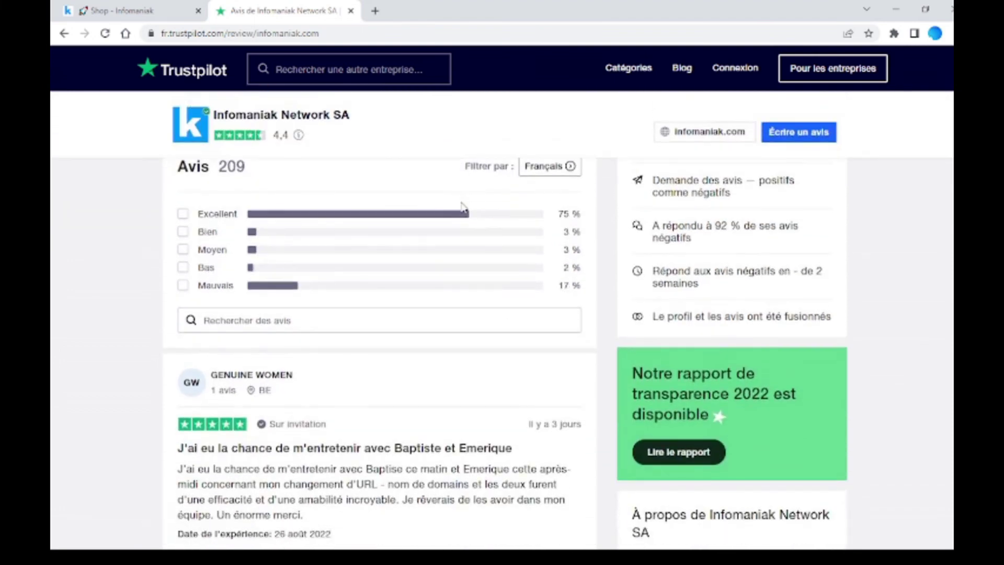
scroll(462, 207, "down", 3)
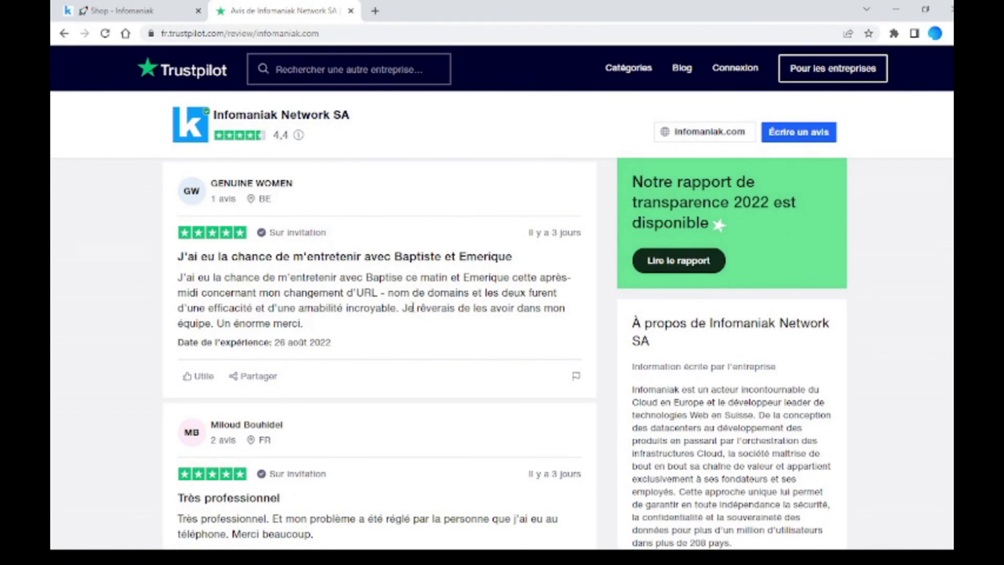
Step: Return to the Infomaniak shop page and open its help and support assistant
left_click(146, 15)
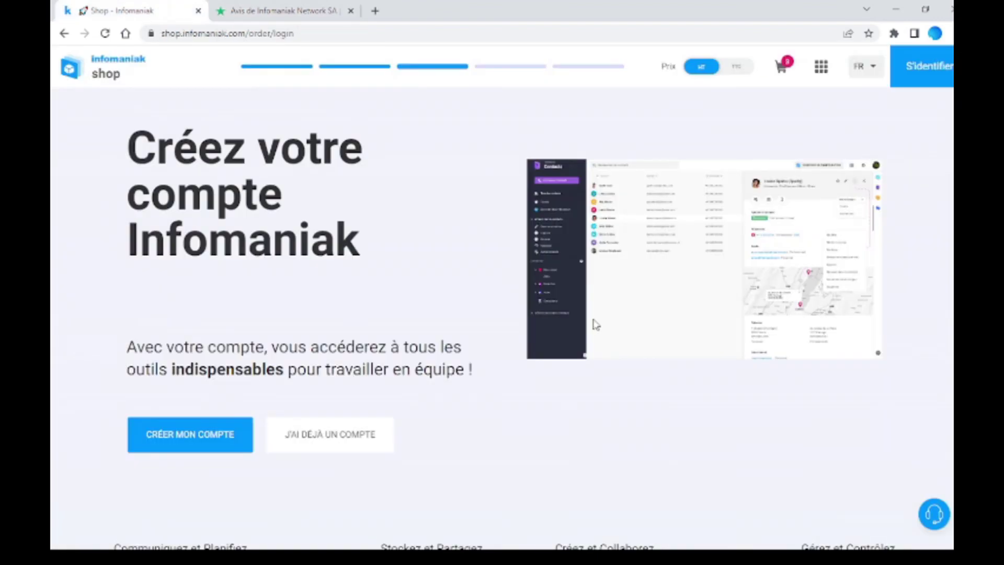
left_click(934, 515)
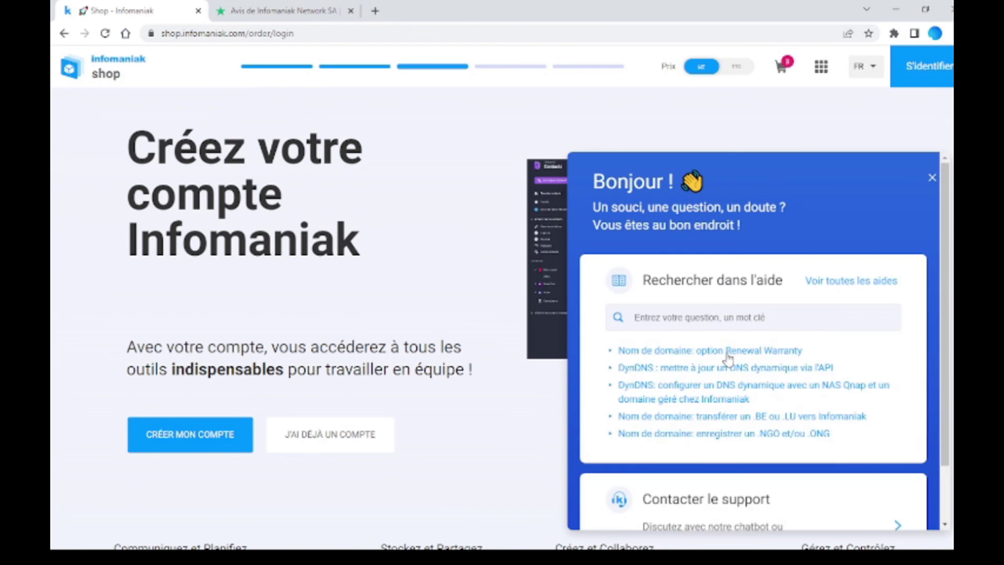
Step: Check the help assistant's support contact options and switch to the Trustpilot page to read the latest Infomaniak review and its experience date
scroll(728, 358, "down", 1)
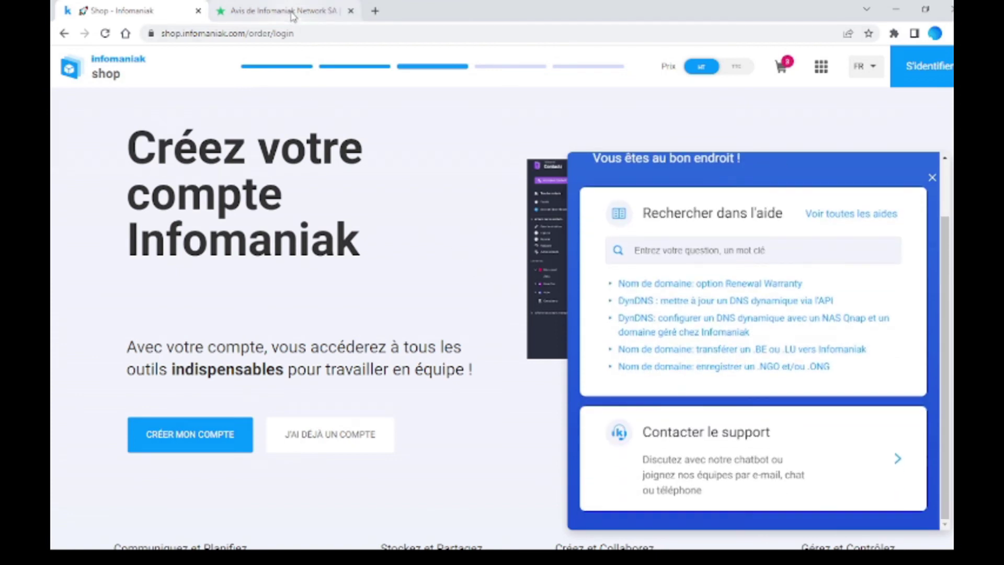
left_click(293, 12)
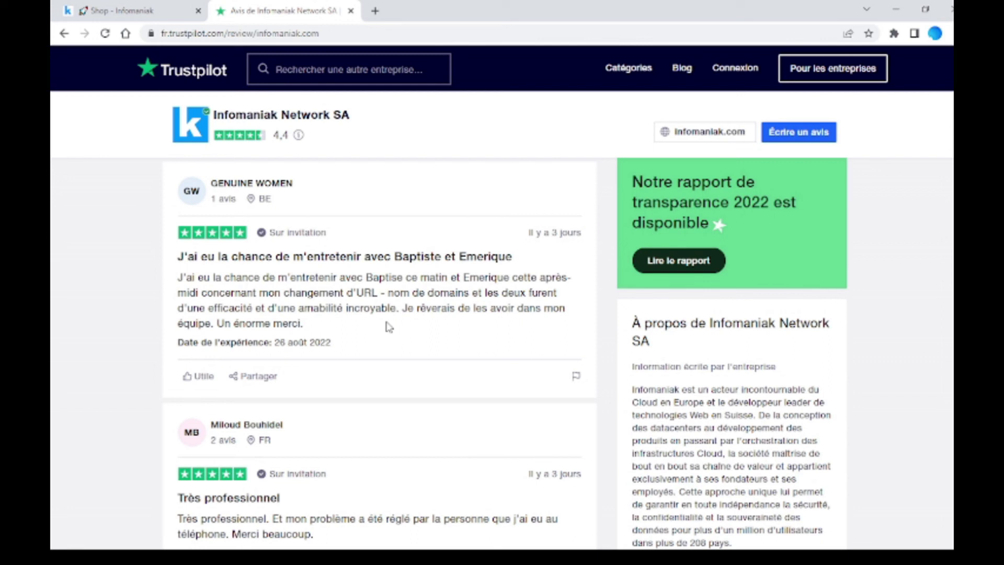
scroll(440, 291, "down", 1)
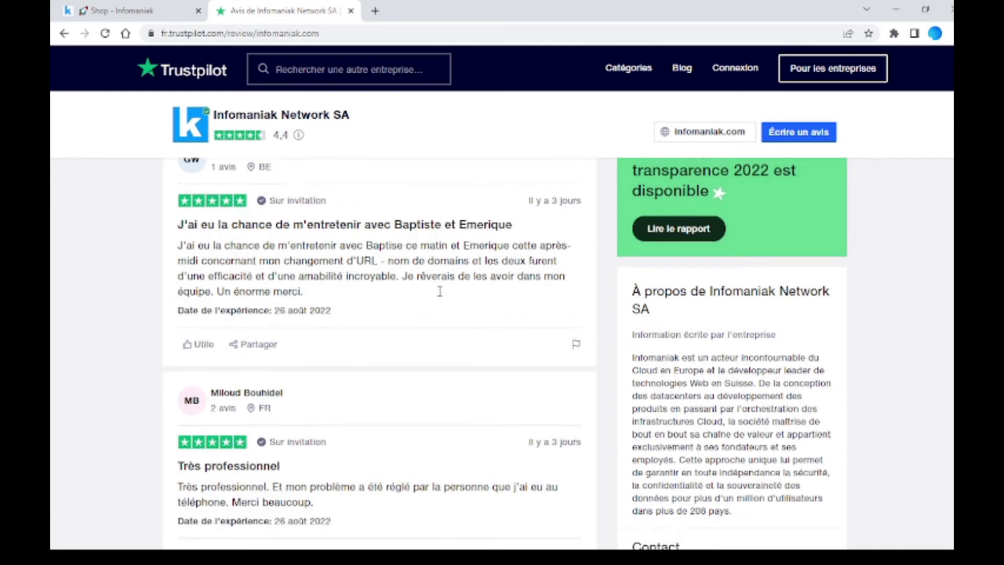
scroll(440, 292, "down", 1)
left_click_drag(346, 280, 272, 279)
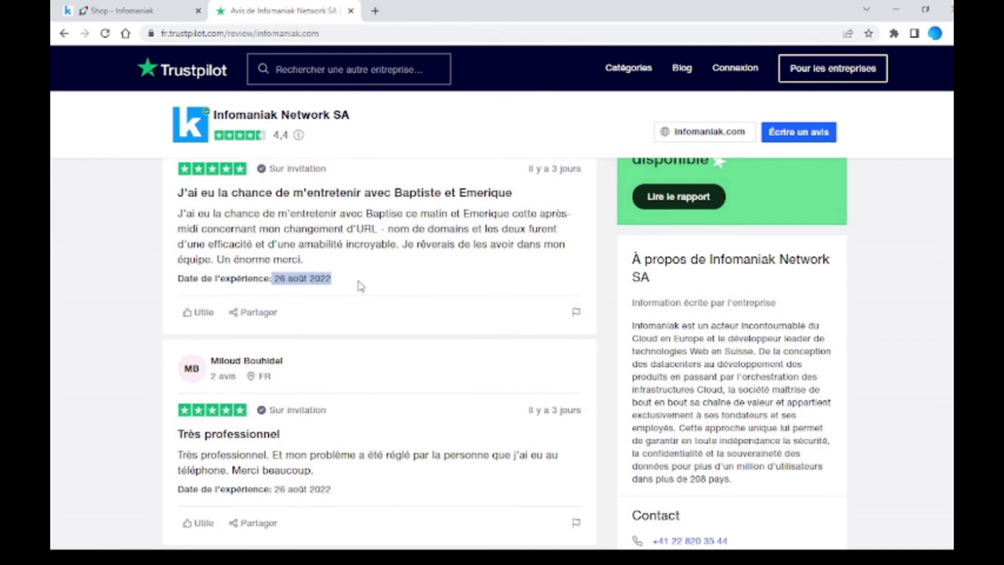
left_click(360, 286)
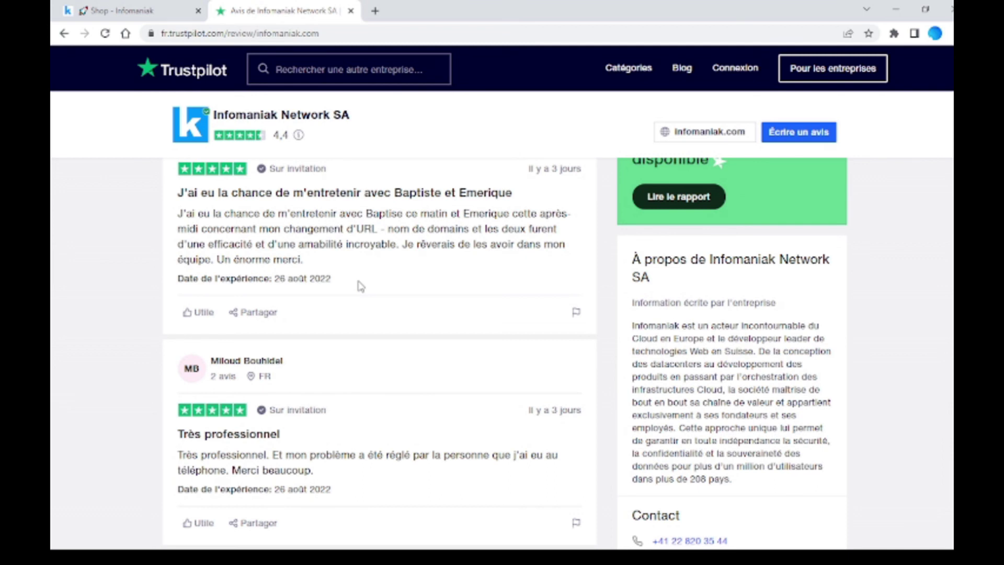
Step: Read through the further Trustpilot customer reviews of Infomaniak, focusing on comments about customer service and their experience dates
scroll(360, 286, "down", 1)
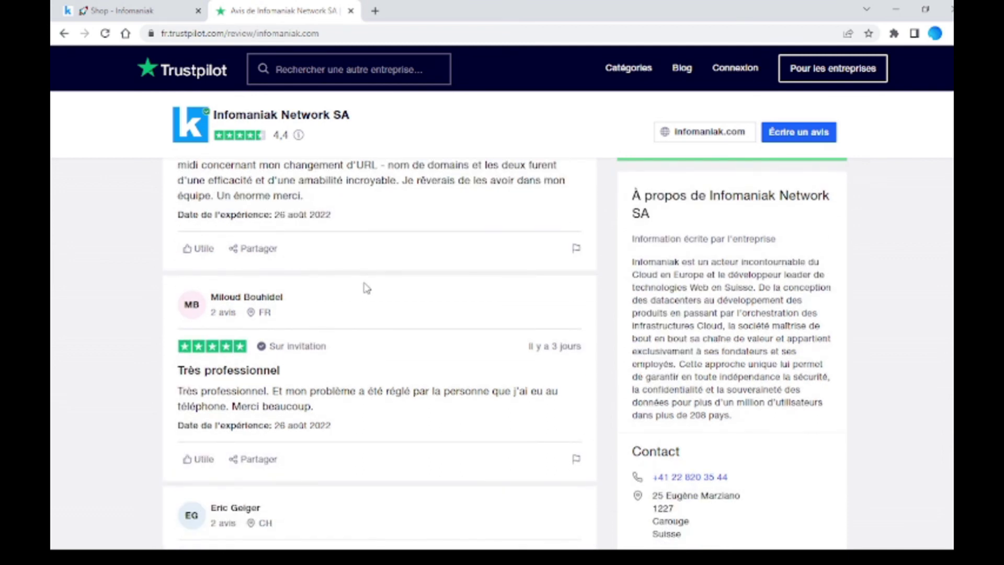
scroll(368, 288, "down", 2)
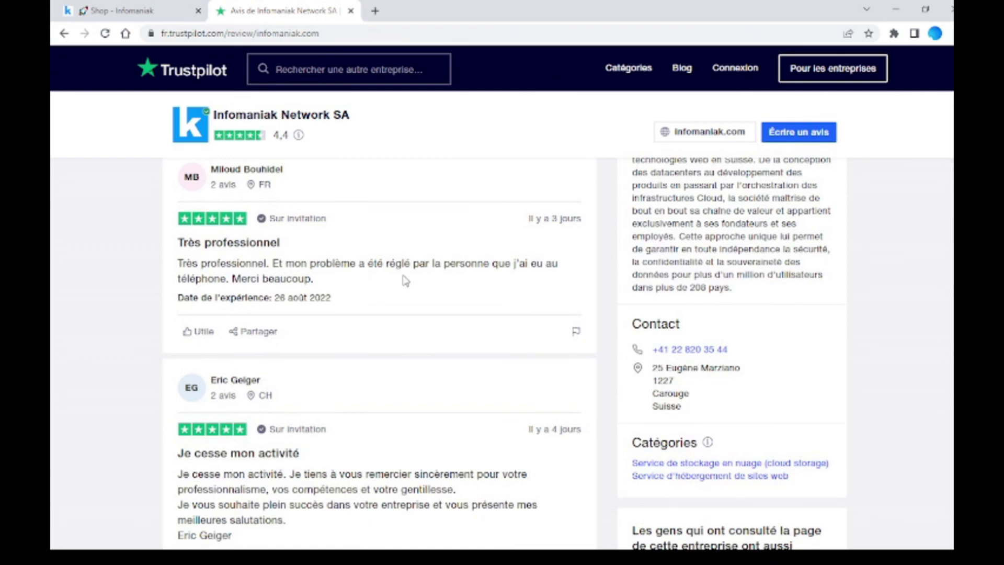
scroll(407, 281, "down", 1)
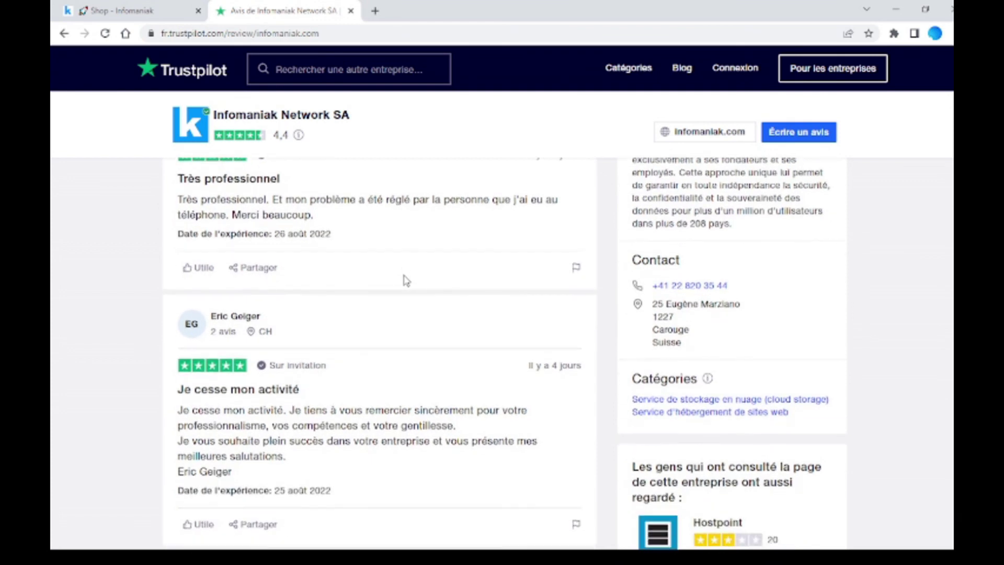
scroll(407, 281, "down", 1)
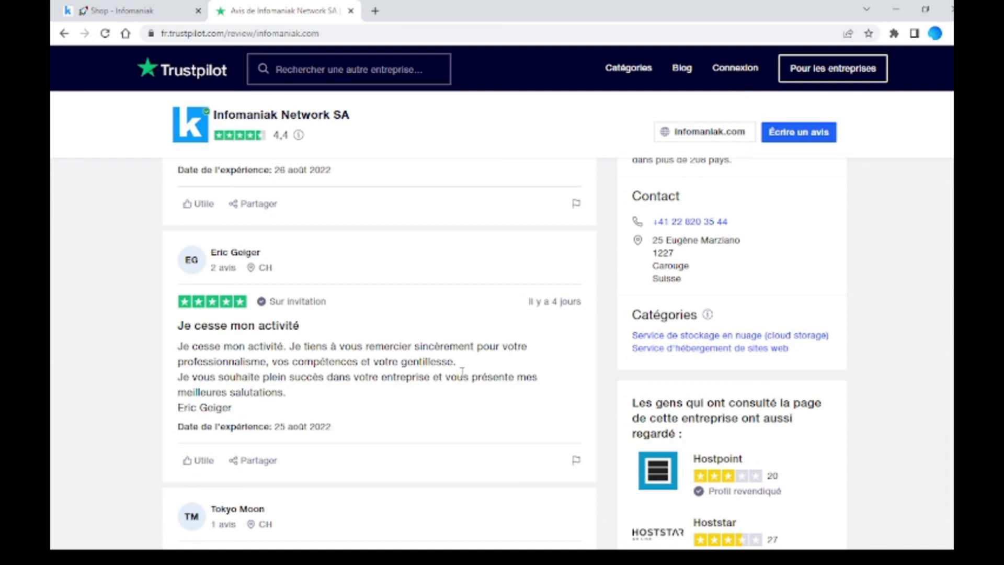
scroll(462, 371, "down", 2)
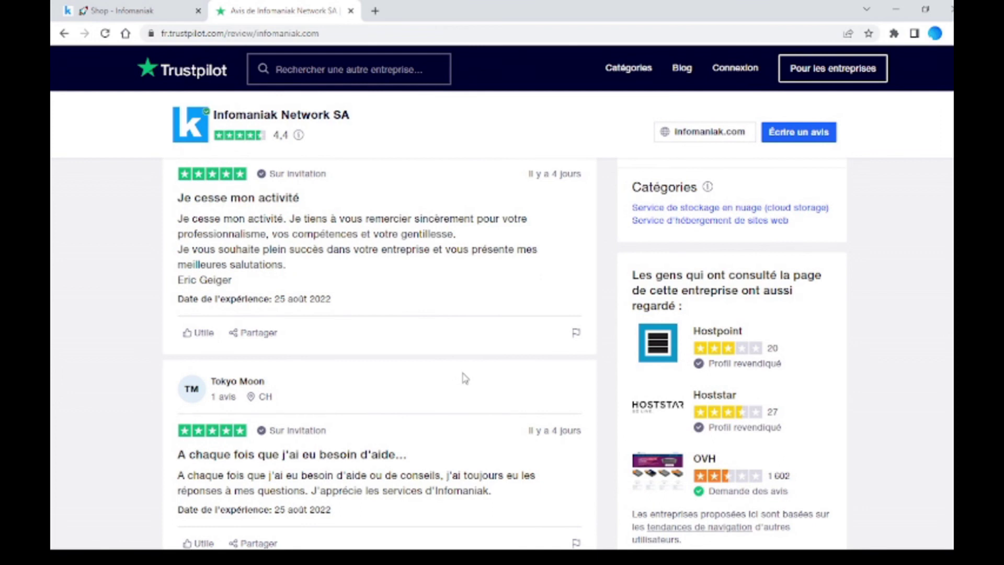
scroll(465, 377, "down", 1)
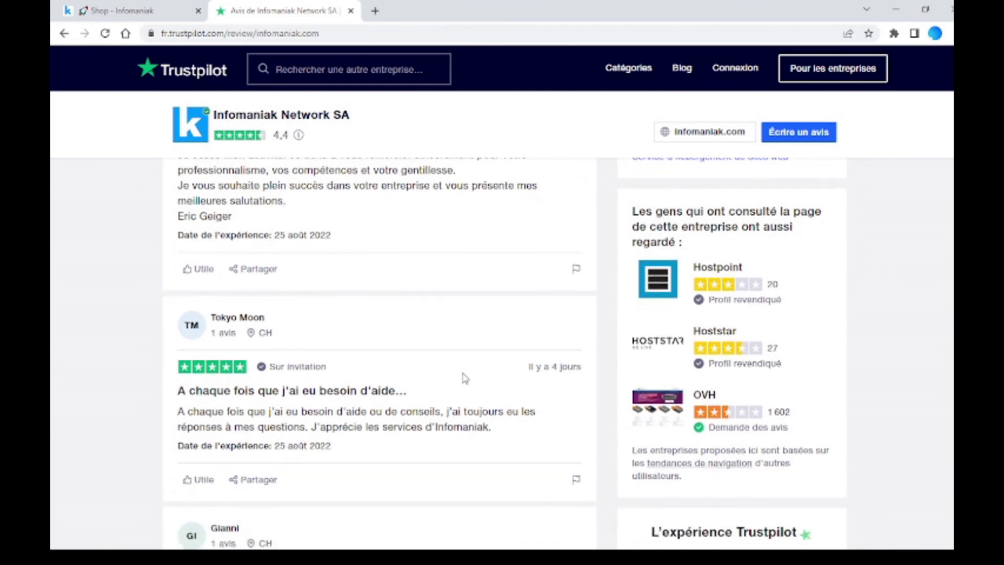
scroll(465, 377, "down", 1)
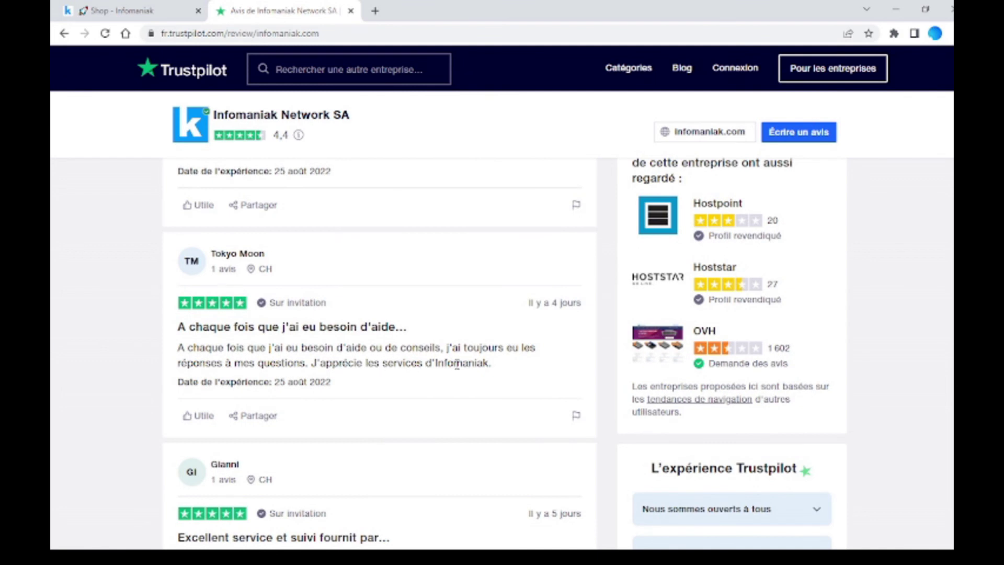
scroll(456, 364, "down", 3)
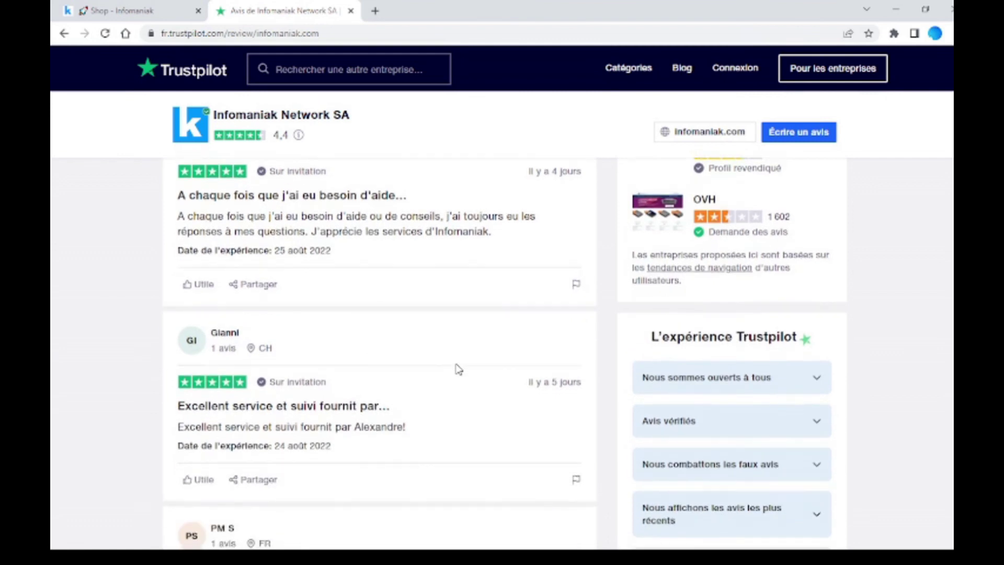
scroll(458, 369, "down", 1)
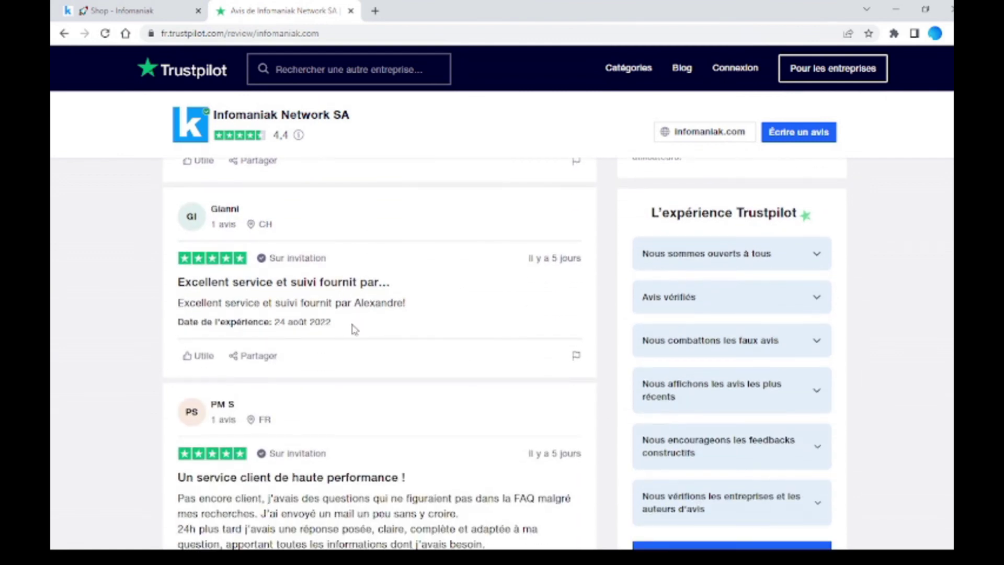
scroll(354, 328, "down", 3)
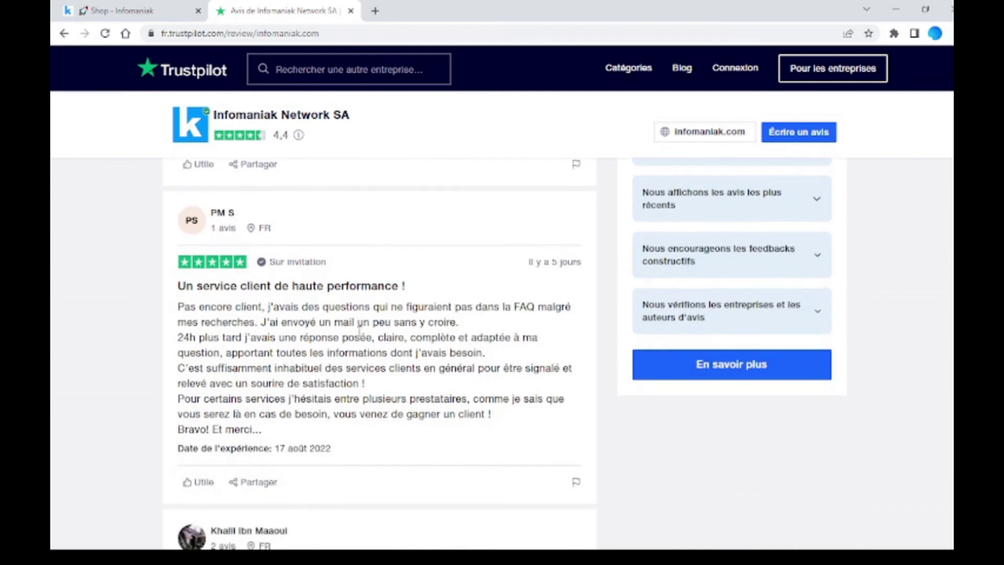
scroll(359, 328, "down", 3)
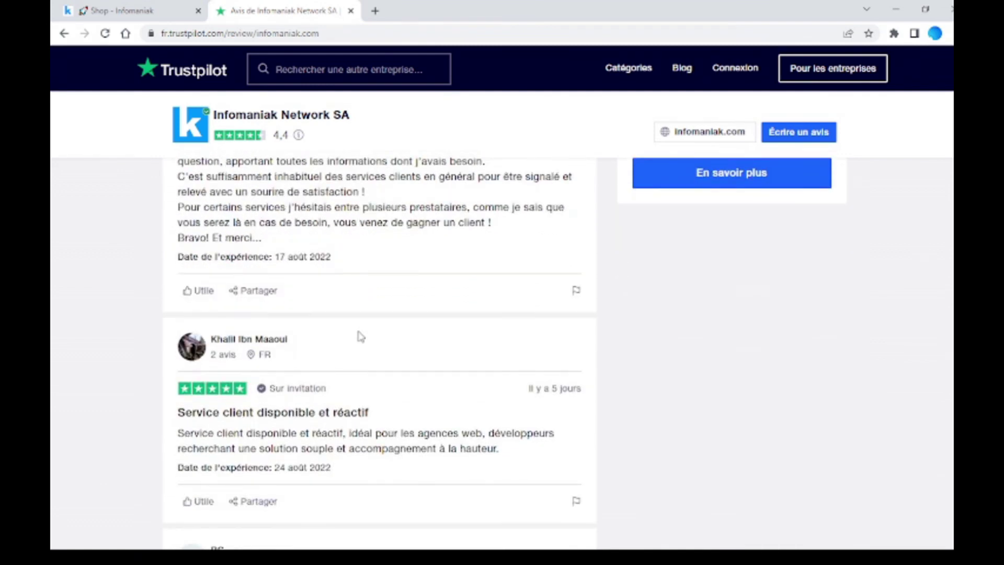
scroll(361, 336, "down", 4)
scroll(360, 334, "down", 1)
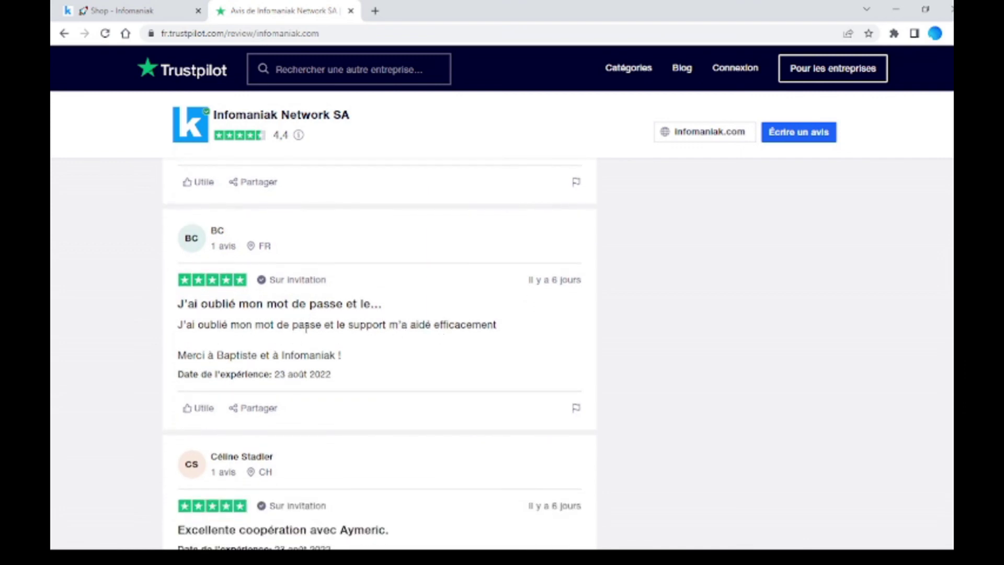
scroll(365, 368, "down", 1)
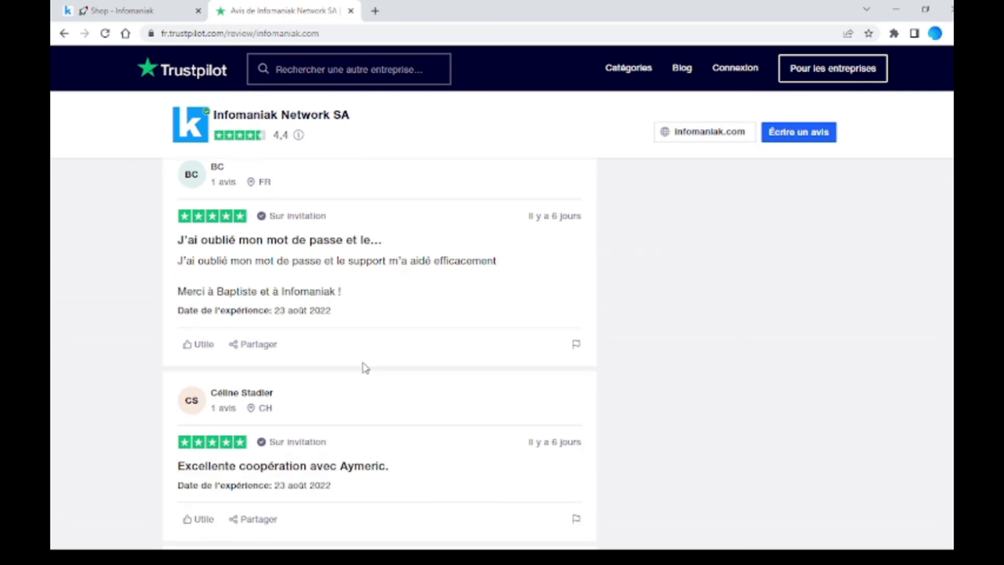
scroll(365, 367, "down", 1)
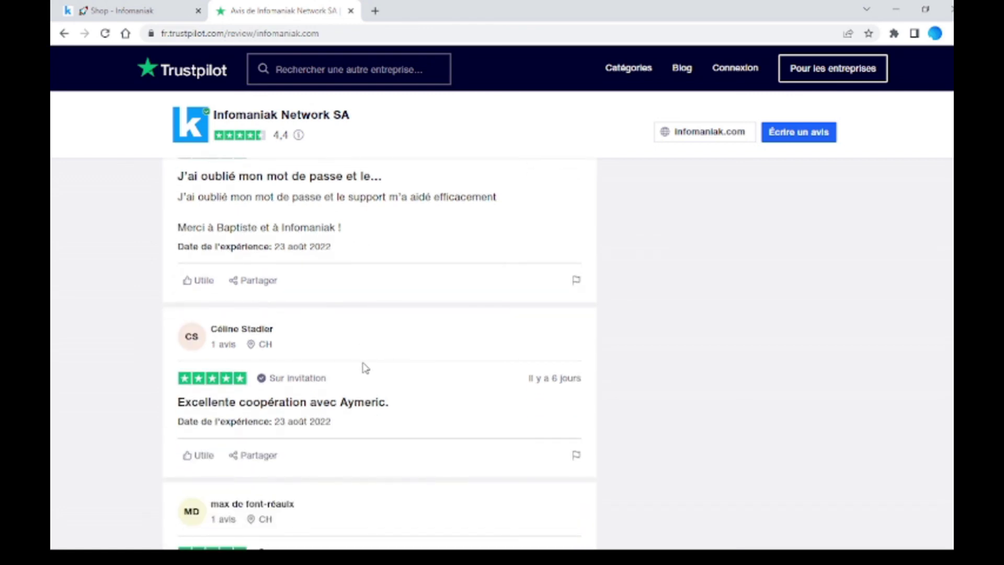
scroll(365, 368, "down", 1)
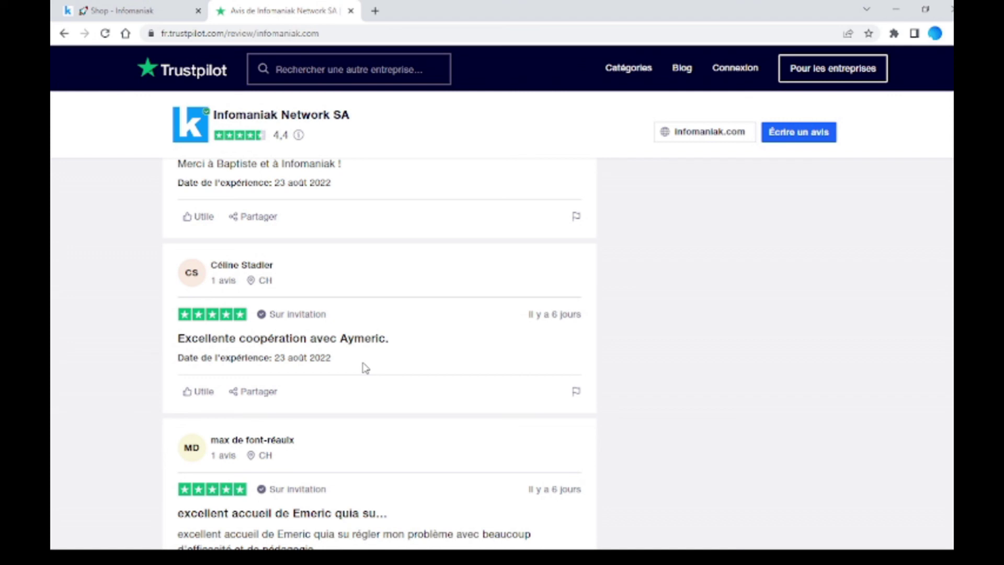
Step: Return to the Infomaniak Network SA overview on Trustpilot to view its overall rating and score breakdown
scroll(364, 367, "up", 1)
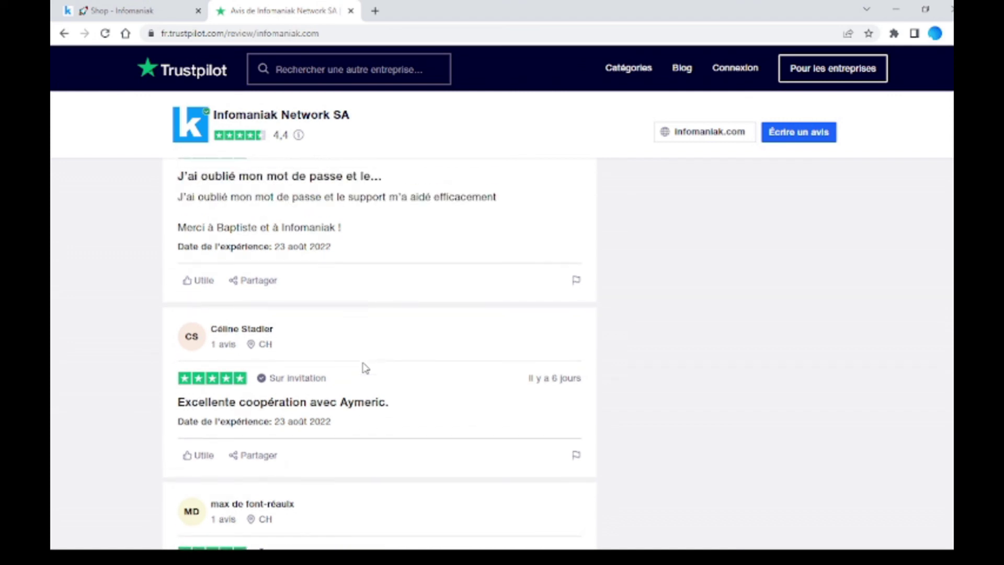
scroll(364, 368, "up", 9)
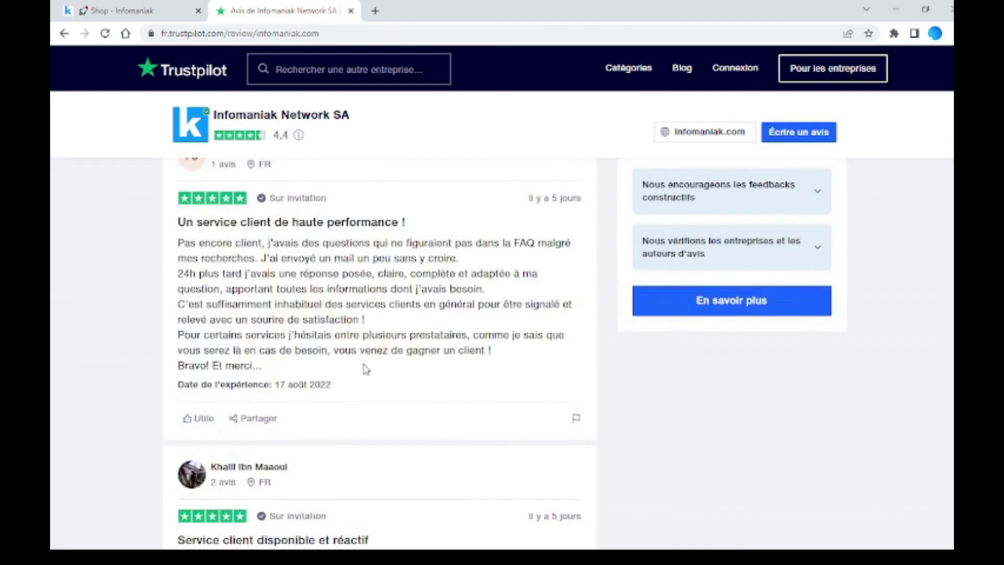
scroll(365, 368, "up", 5)
scroll(365, 368, "up", 11)
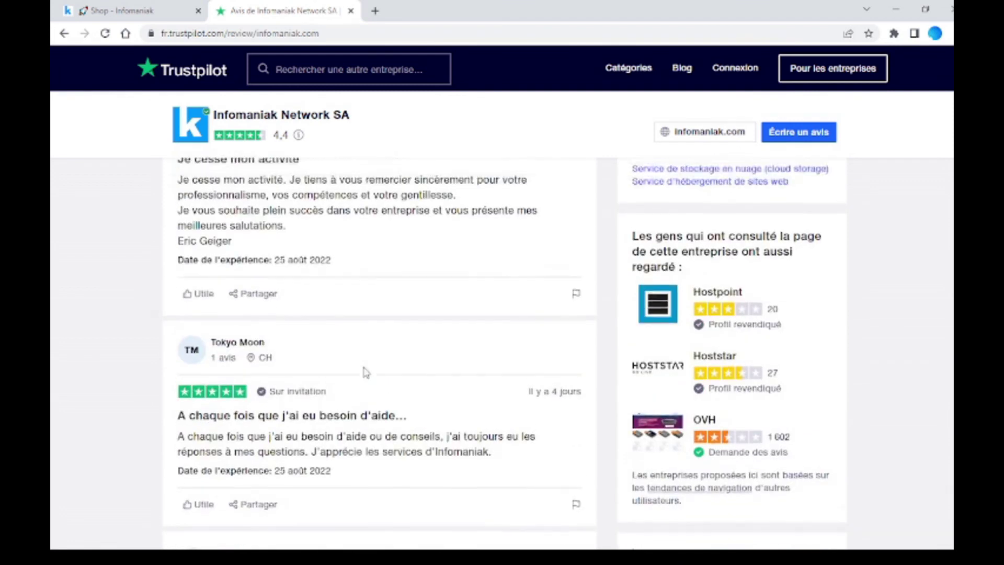
scroll(366, 370, "up", 8)
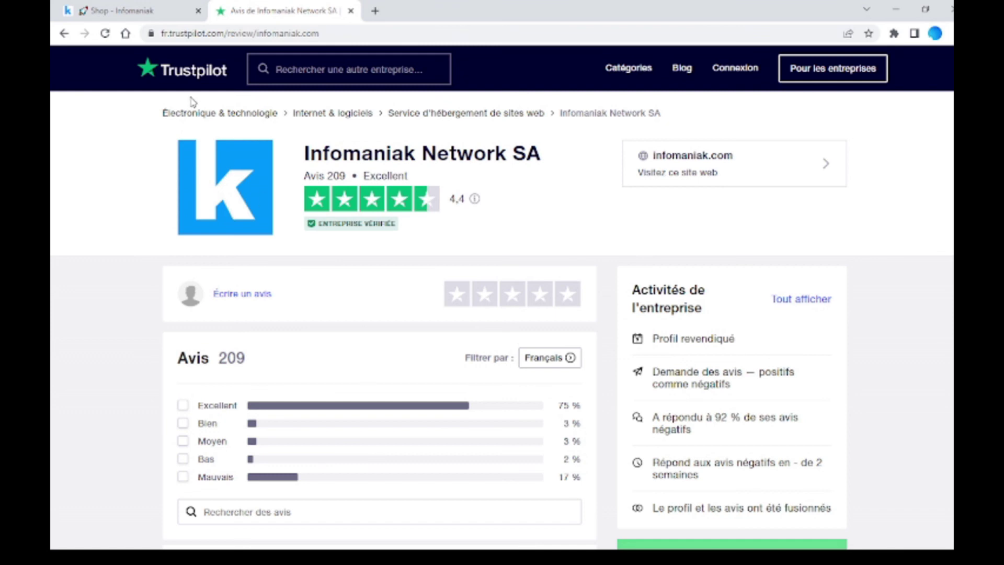
Step: Switch back to the Infomaniak shop's account creation page and close the help and support assistant
left_click(148, 15)
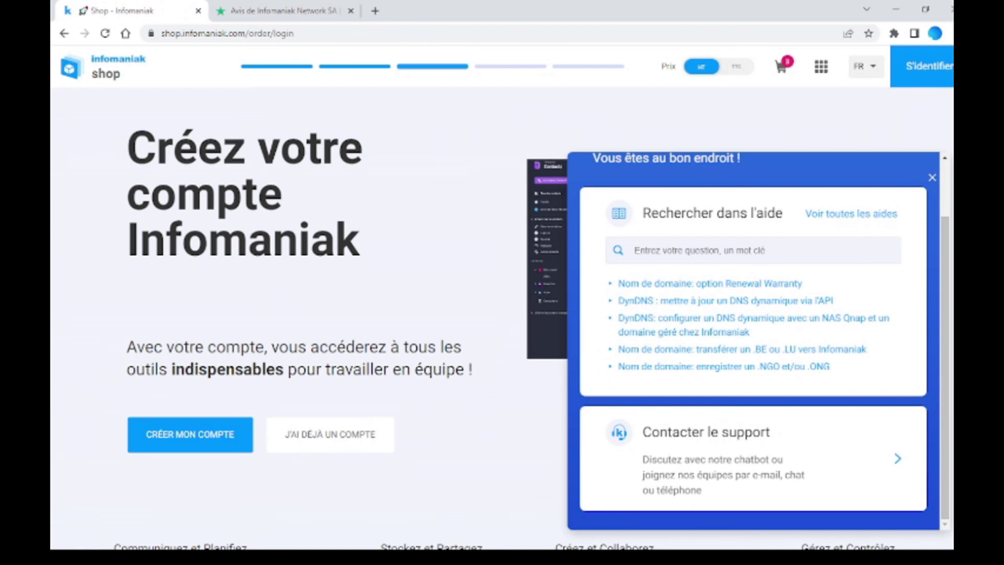
left_click(932, 178)
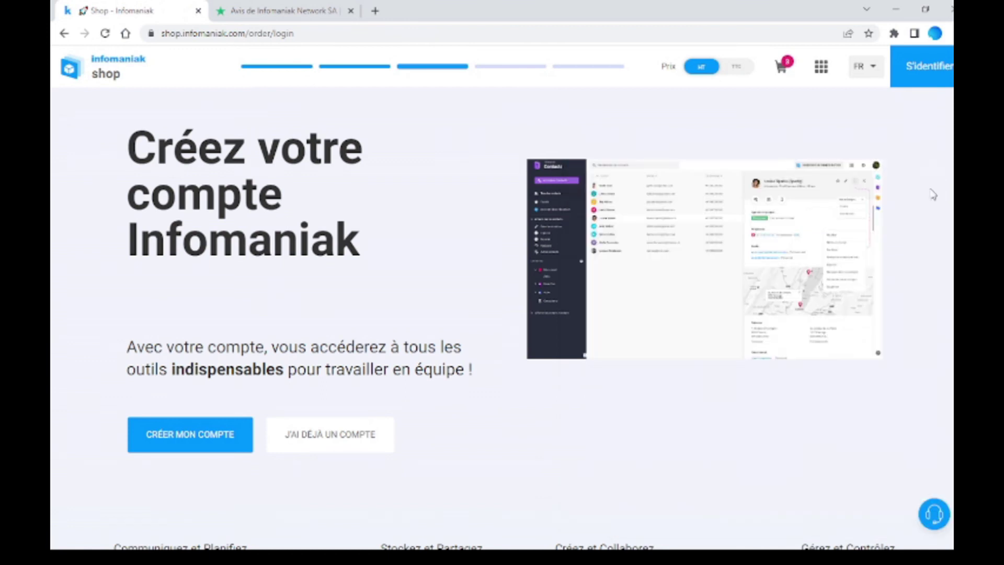
scroll(934, 192, "down", 2)
scroll(183, 117, "up", 2)
scroll(471, 175, "down", 2)
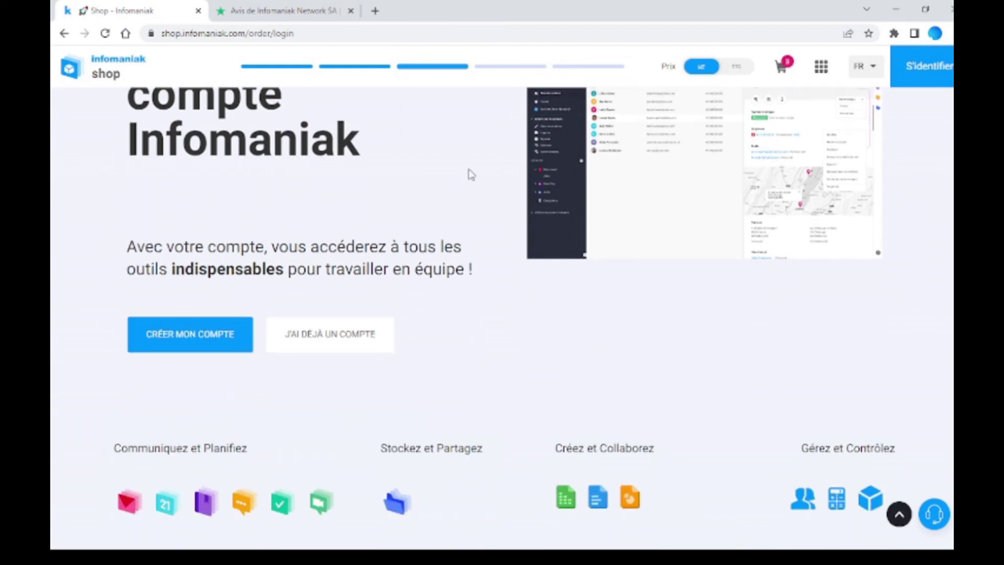
scroll(471, 175, "up", 2)
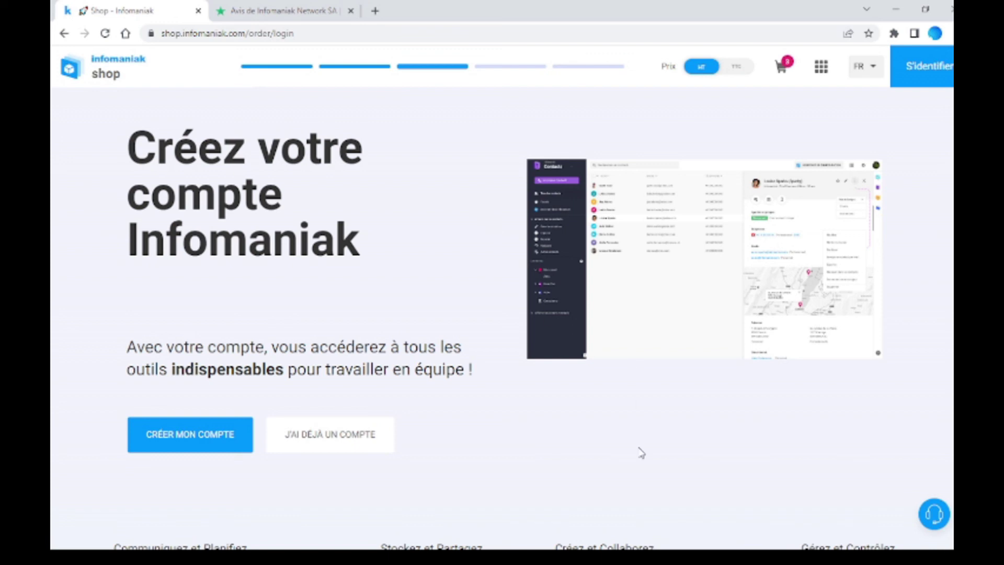
left_click(618, 555)
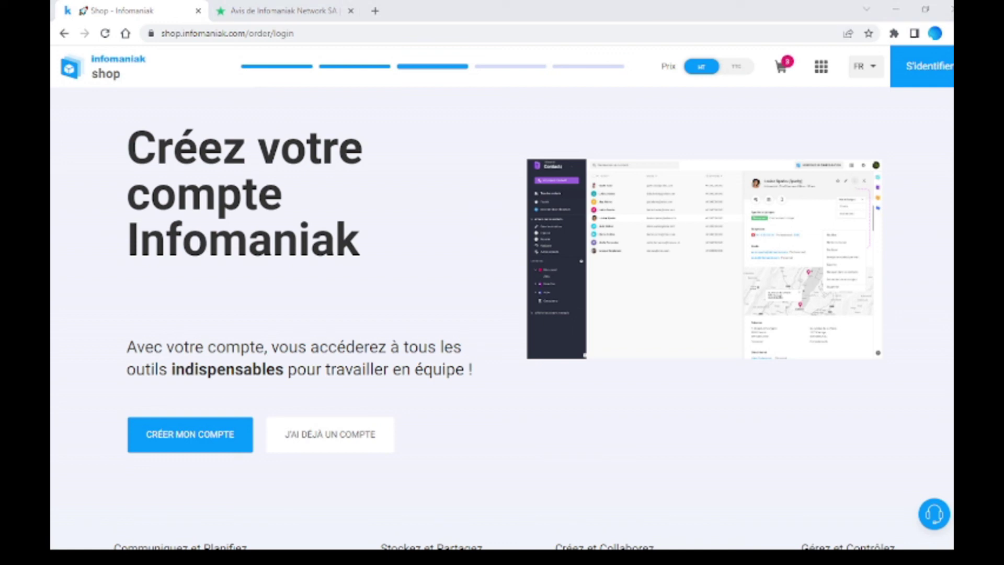